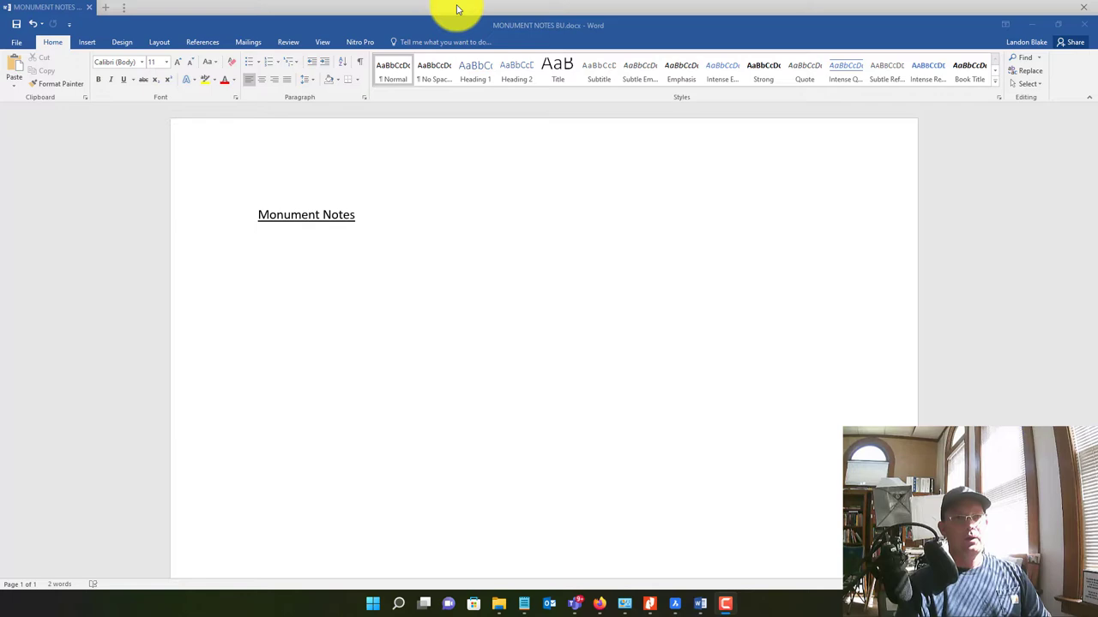
# Minimize the MONUMENT NOTES BU.docx Word window to reveal the desktop
pyautogui.click(1032, 25)
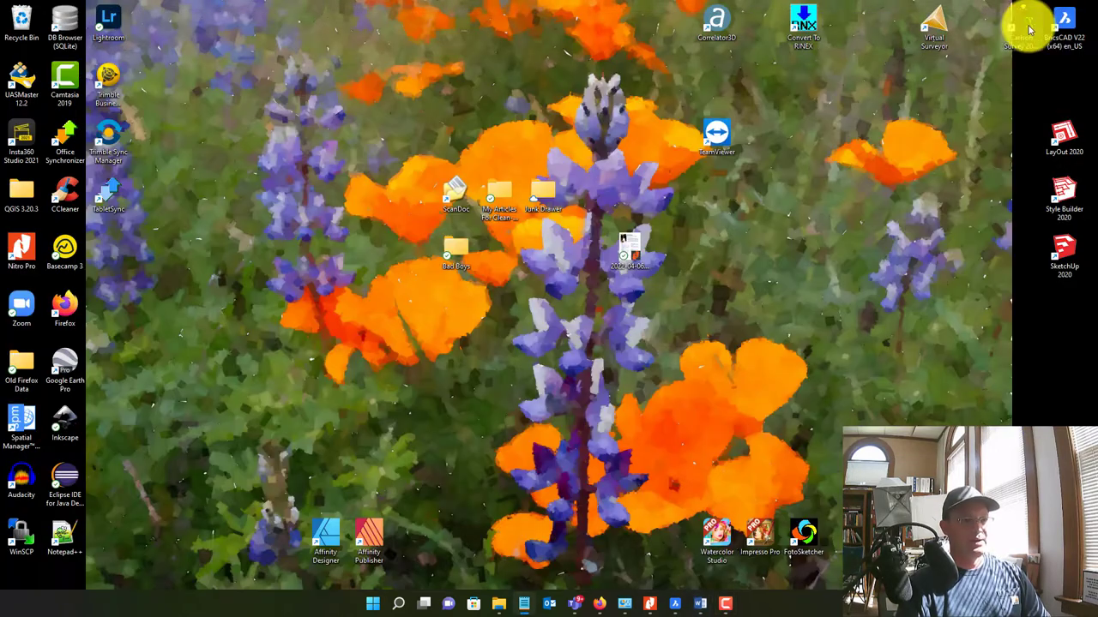
# Restore the BricsCAD window showing BND-ANNO 00200 CLEAN.dwg with its BND-LW reference
pyautogui.click(677, 604)
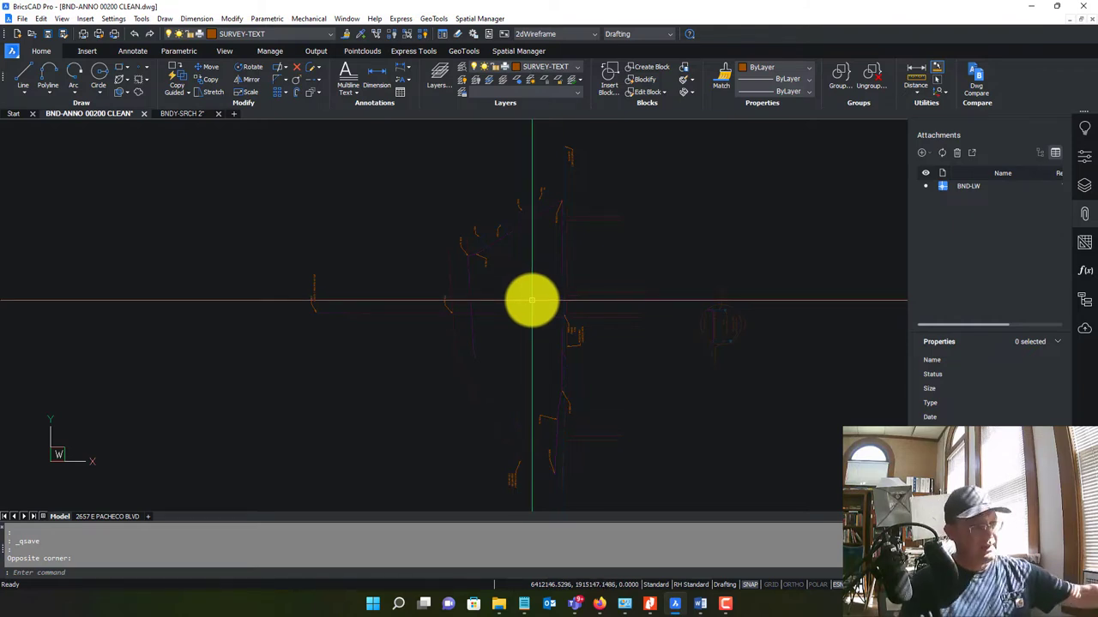
# Zoom and pan across the boundary drawing to survey the monument labels
pyautogui.scroll(4, 534, 313)
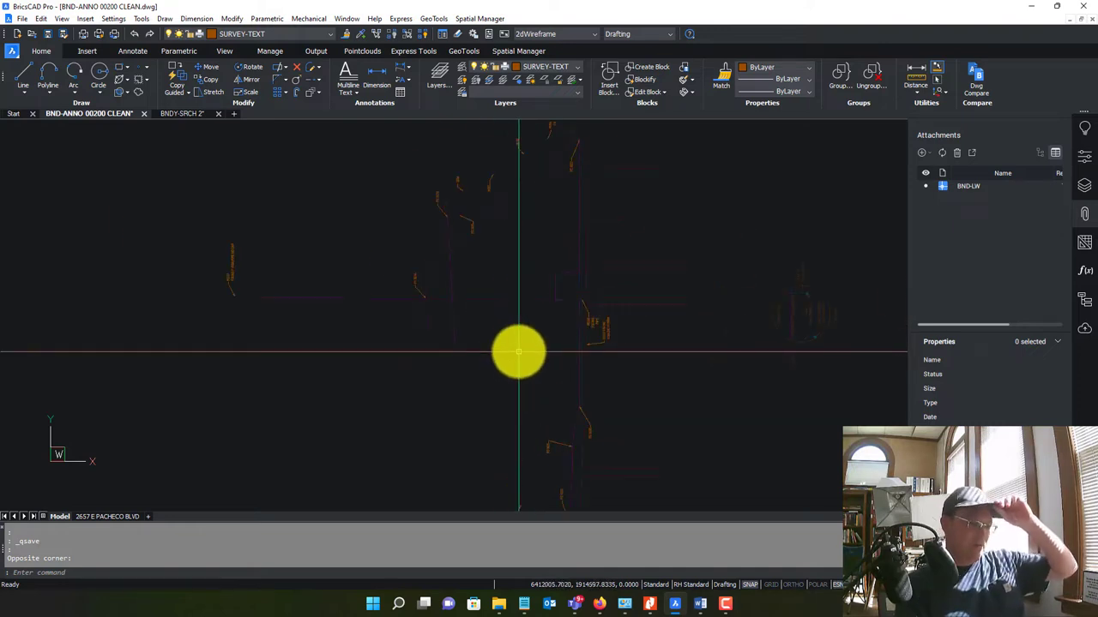
pyautogui.scroll(3, 527, 336)
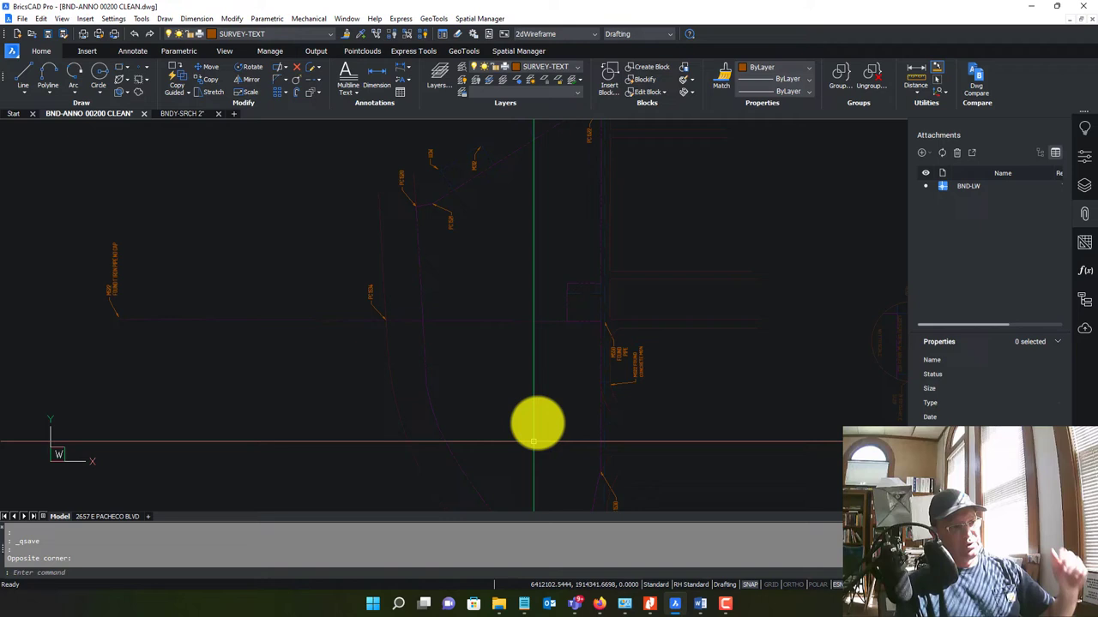
pyautogui.moveTo(536, 419)
pyautogui.mouseDown(button='middle')
pyautogui.moveTo(559, 294)
pyautogui.moveTo(559, 321)
pyautogui.mouseUp(button='middle')
pyautogui.moveTo(563, 235); pyautogui.dragTo(531, 348, button='middle')
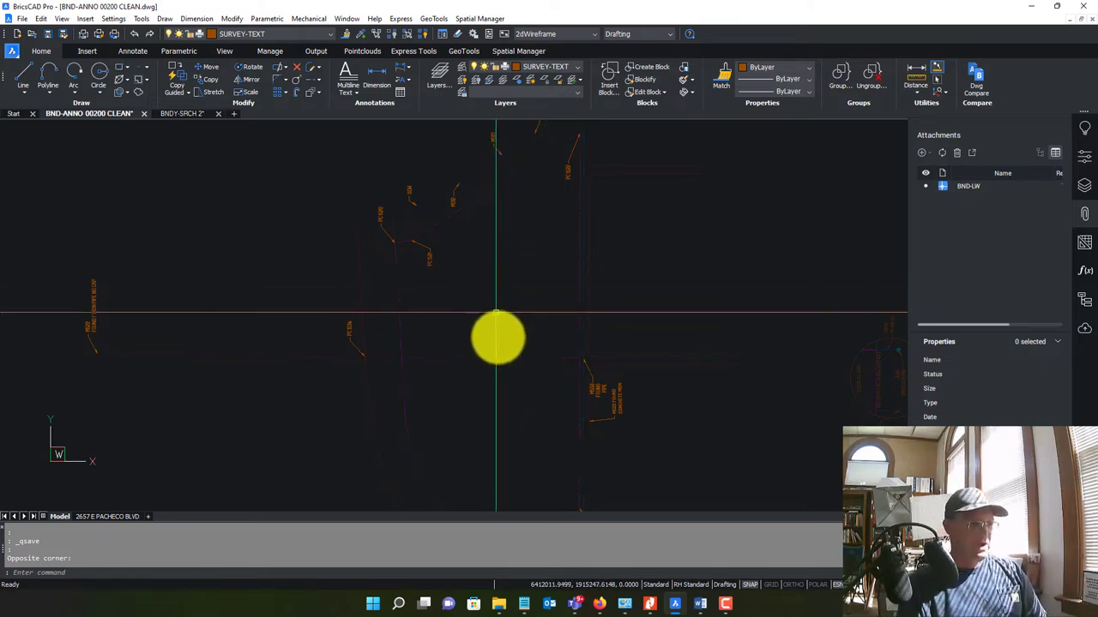
pyautogui.moveTo(498, 330)
pyautogui.mouseDown(button='middle')
pyautogui.moveTo(532, 270)
pyautogui.moveTo(470, 273)
pyautogui.moveTo(507, 355)
pyautogui.mouseUp(button='middle')
pyautogui.scroll(-3, 446, 260)
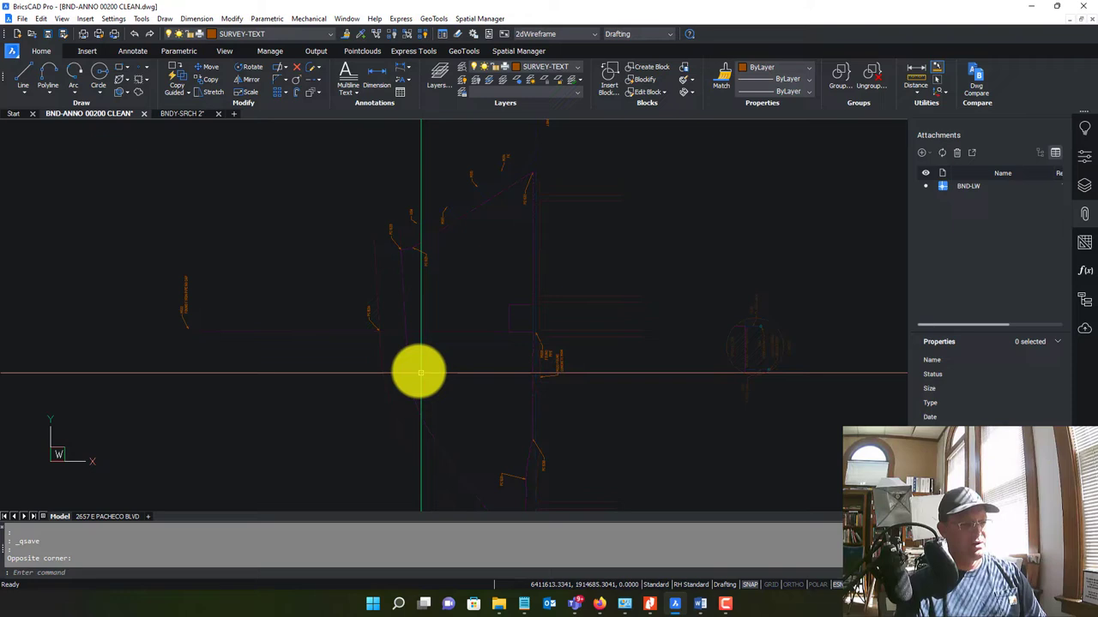
pyautogui.scroll(2, 471, 242)
pyautogui.scroll(2, 468, 249)
# Close in on the M570 iron pipe label until it fills the view
pyautogui.moveTo(466, 255)
pyautogui.mouseDown(button='middle')
pyautogui.moveTo(466, 299)
pyautogui.moveTo(485, 237)
pyautogui.mouseUp(button='middle')
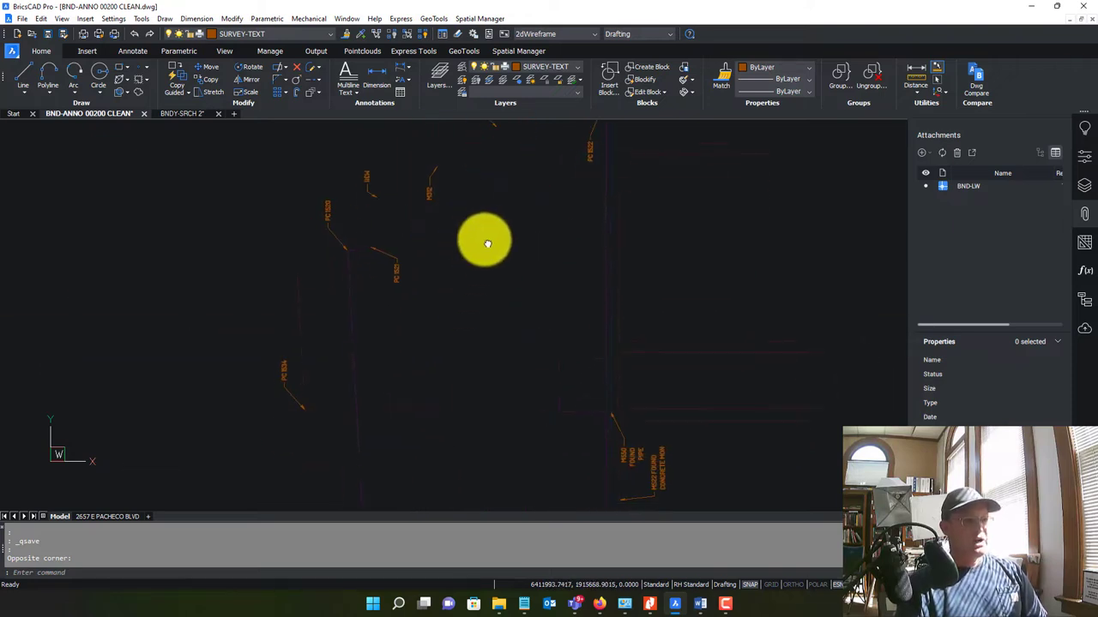
pyautogui.moveTo(529, 323); pyautogui.dragTo(686, 274, button='middle')
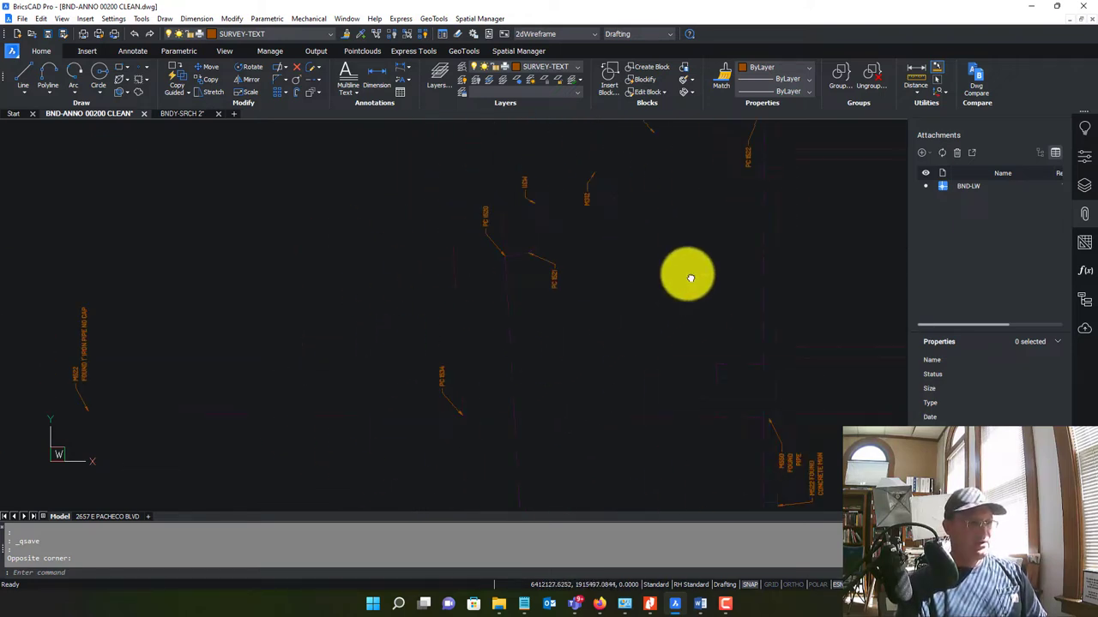
pyautogui.scroll(-2, 553, 254)
pyautogui.scroll(2, 483, 269)
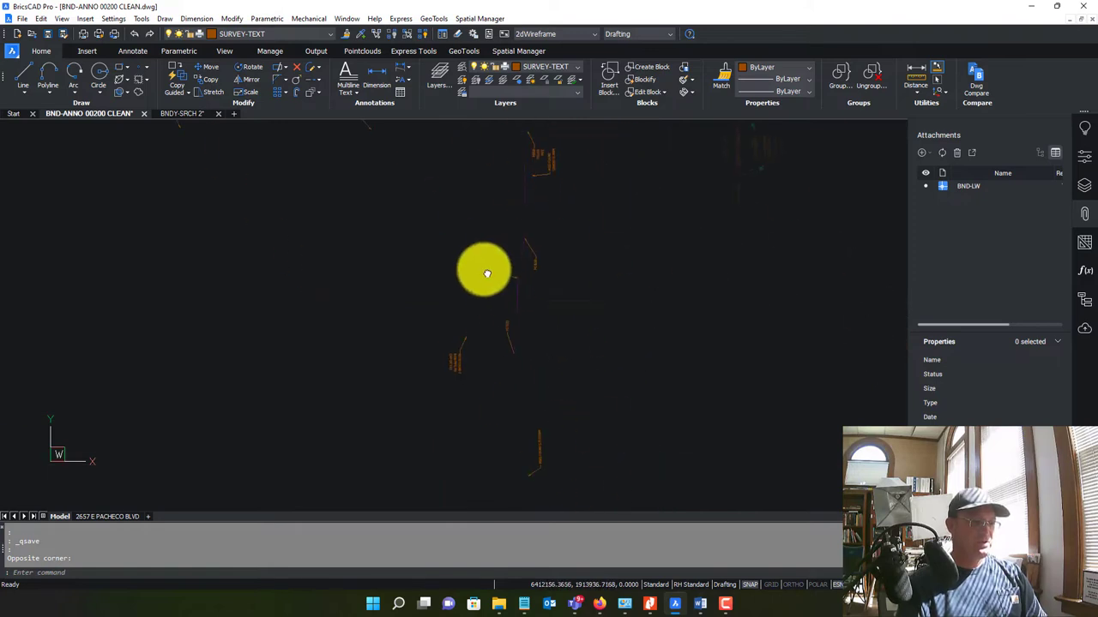
pyautogui.scroll(2, 511, 332)
pyautogui.scroll(3, 511, 399)
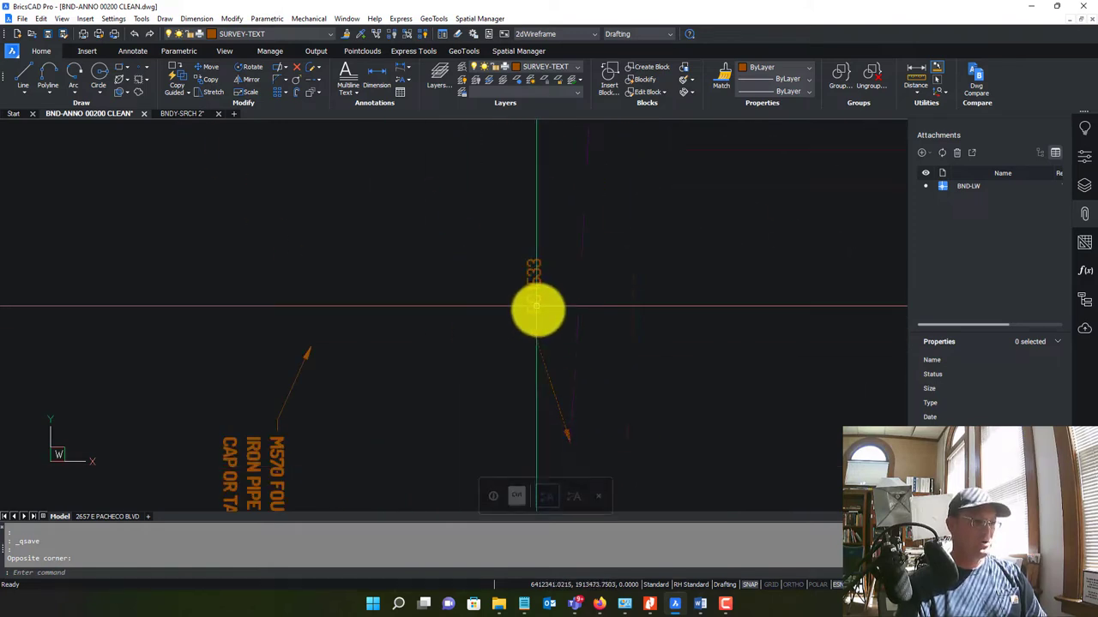
# Rotate the M570 FOUND 1" IRON PIPE note 180° so it reads upright
pyautogui.moveTo(351, 434)
pyautogui.mouseDown(button='middle')
pyautogui.moveTo(431, 296)
pyautogui.moveTo(420, 277)
pyautogui.moveTo(613, 301)
pyautogui.moveTo(478, 283)
pyautogui.mouseUp(button='middle')
pyautogui.write('ro')
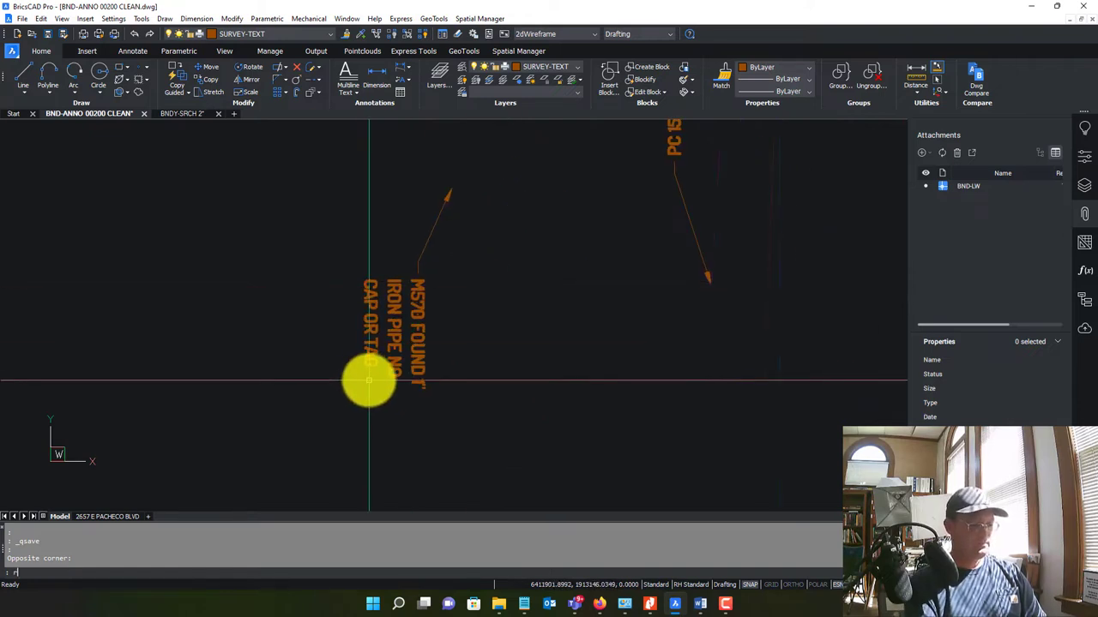
pyautogui.press('Return')
pyautogui.click(455, 345)
pyautogui.click(403, 301)
pyautogui.press('Return')
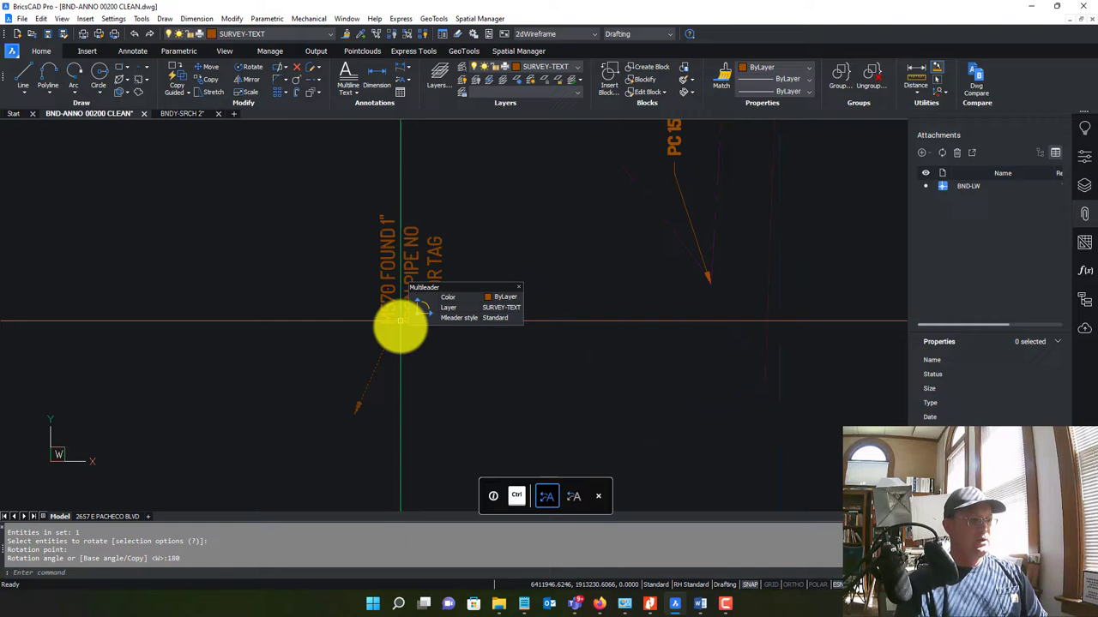
pyautogui.click(373, 311)
pyautogui.press('Escape')
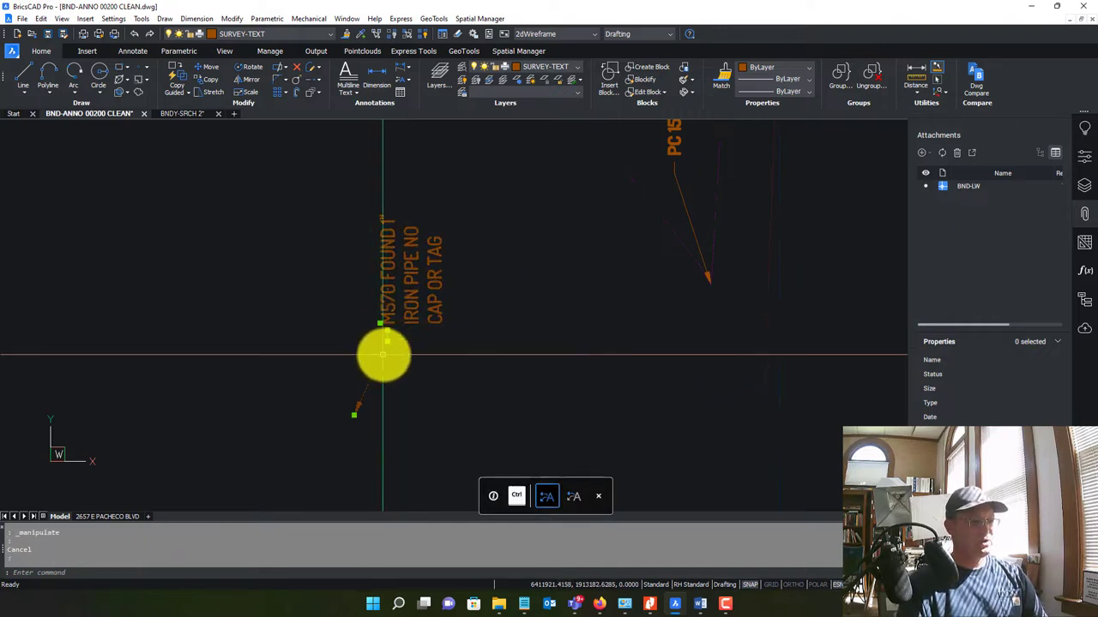
# Move the M570 note text down-left and re-point its leader arrowhead at the monument
pyautogui.click(387, 342)
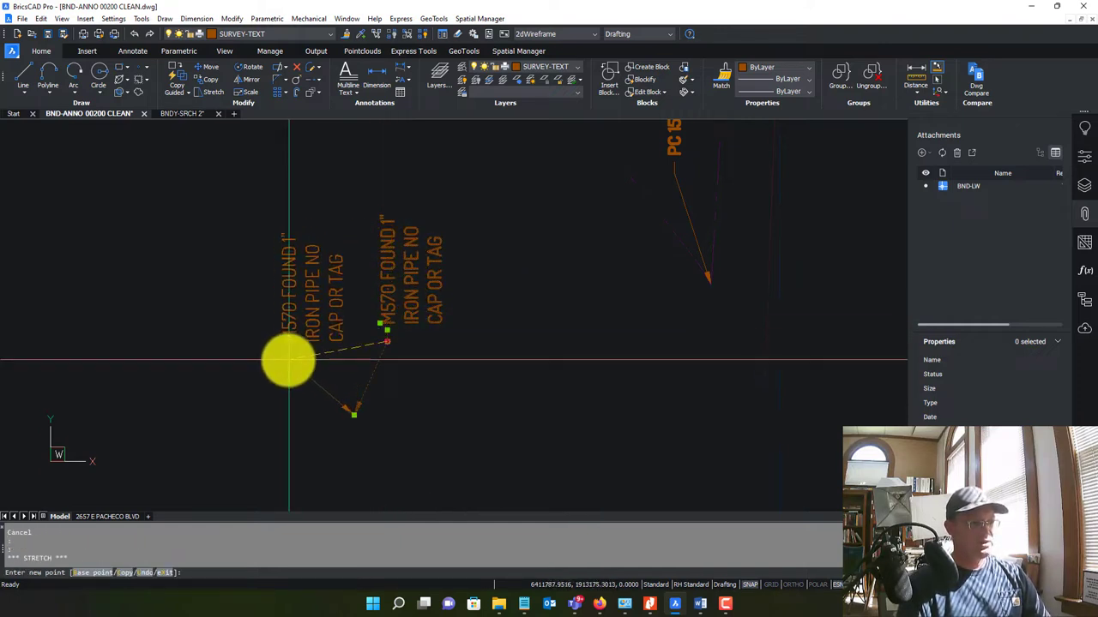
pyautogui.click(289, 359)
pyautogui.click(354, 415)
pyautogui.click(354, 415)
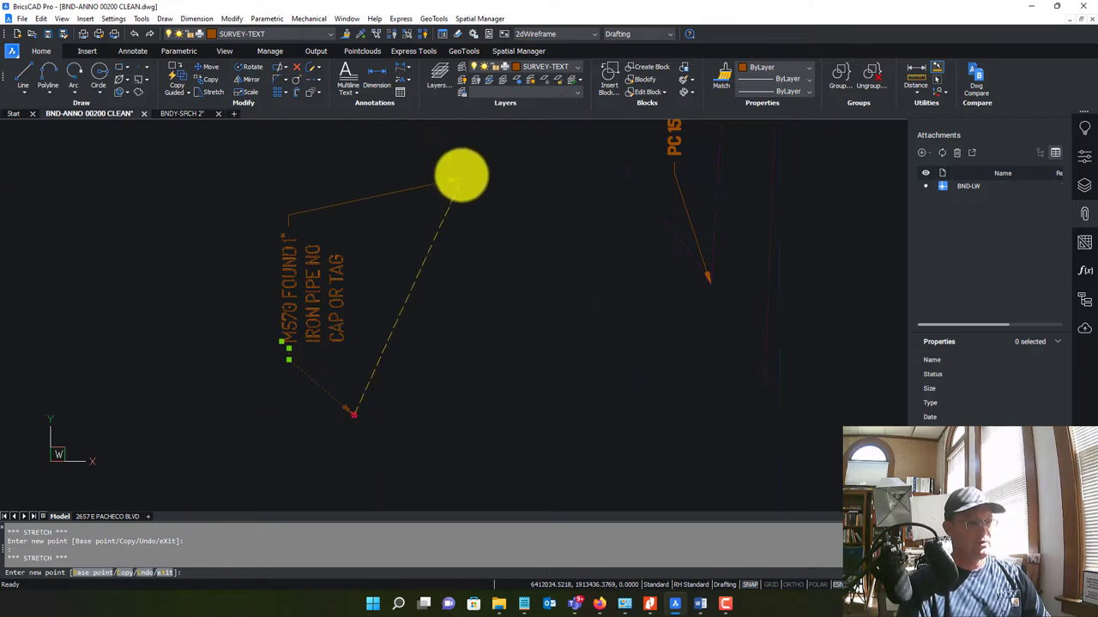
pyautogui.click(453, 180)
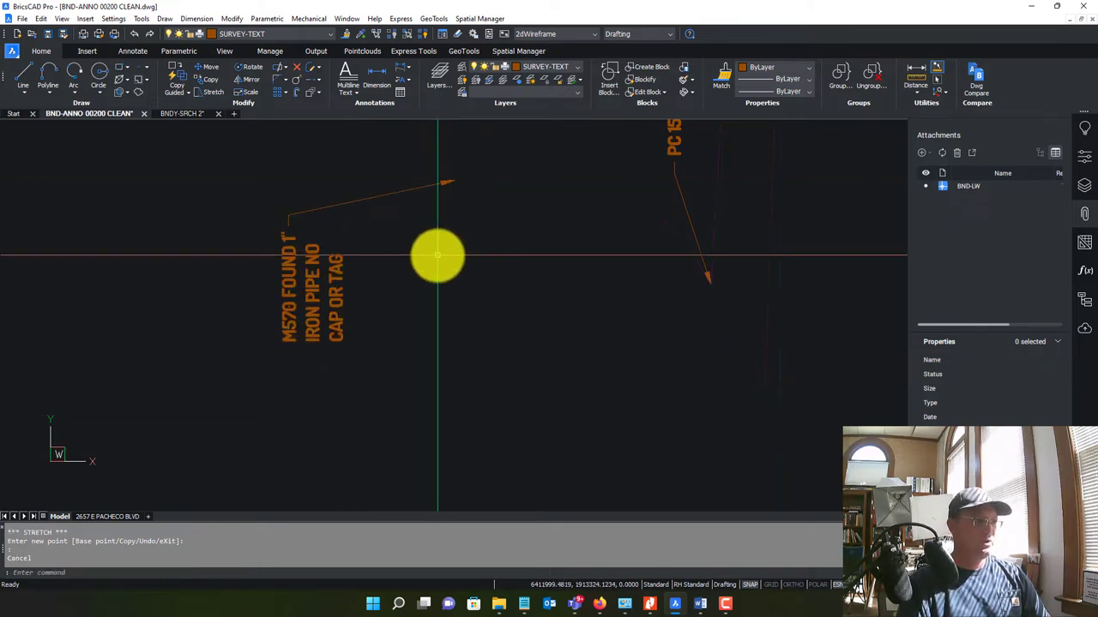
pyautogui.moveTo(436, 252); pyautogui.dragTo(363, 372, button='middle')
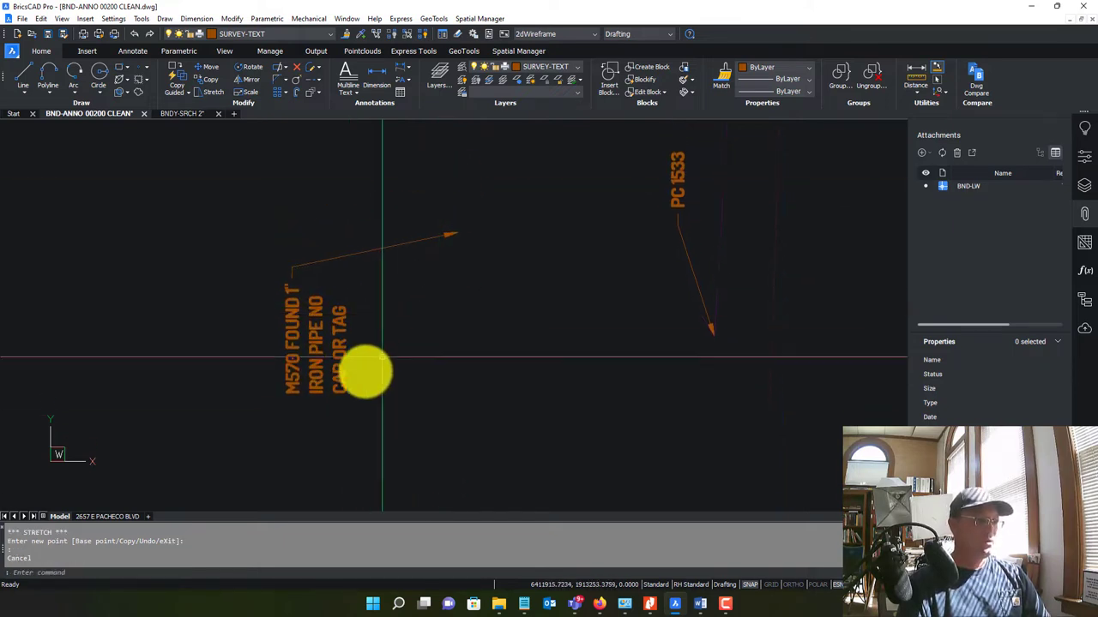
pyautogui.click(291, 269)
pyautogui.press('Escape')
pyautogui.scroll(-6, 420, 326)
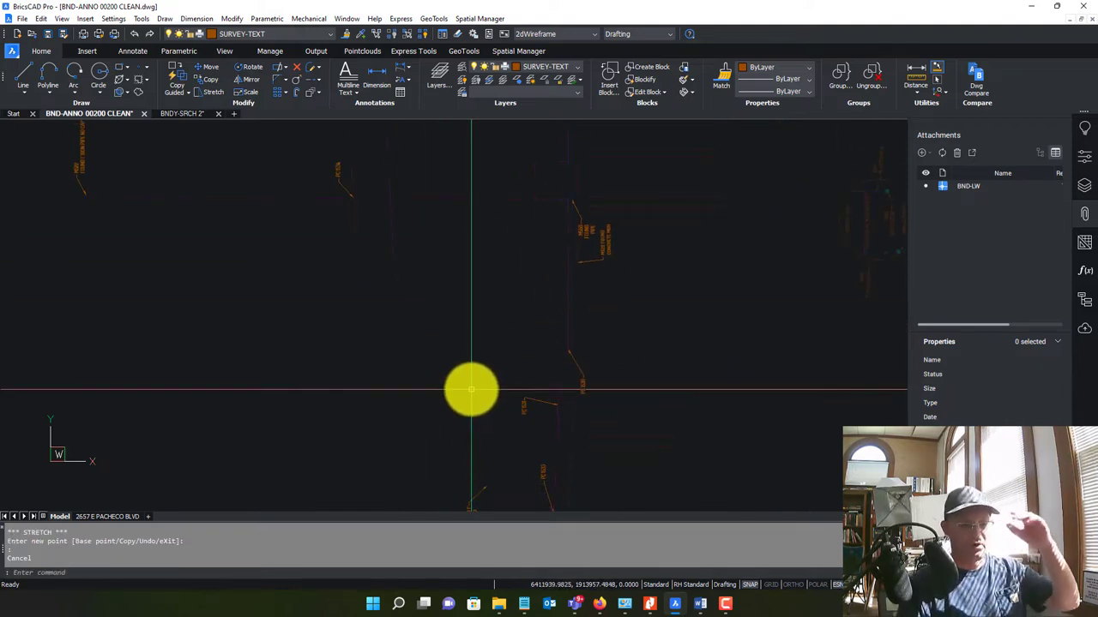
pyautogui.moveTo(471, 391)
pyautogui.mouseDown(button='middle')
pyautogui.moveTo(470, 368)
pyautogui.moveTo(486, 370)
pyautogui.moveTo(473, 515)
pyautogui.mouseUp(button='middle')
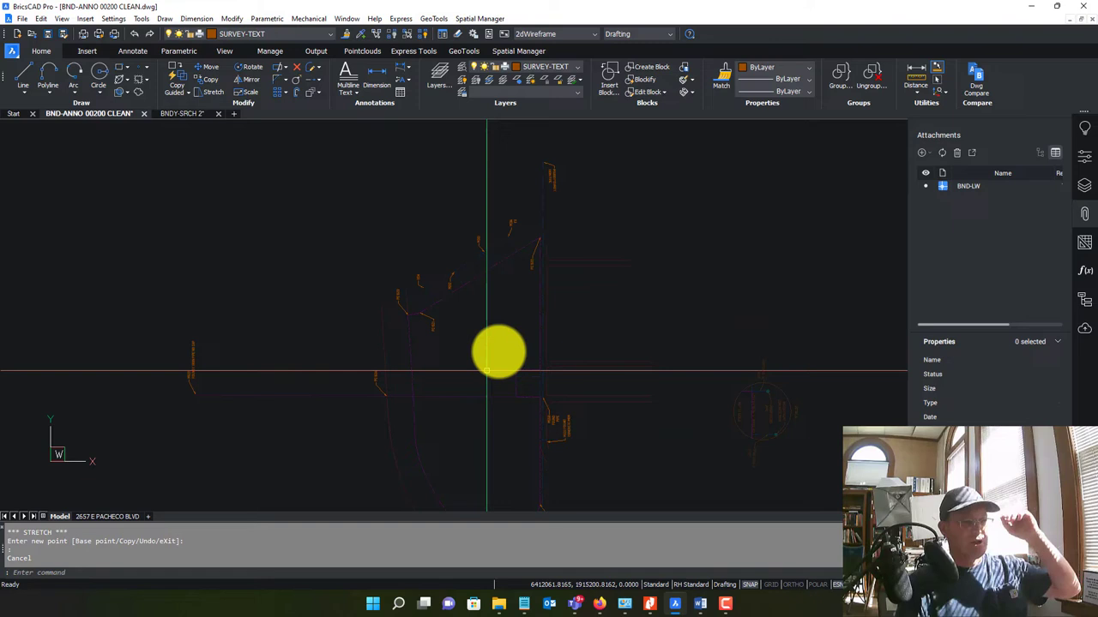
pyautogui.scroll(2, 500, 343)
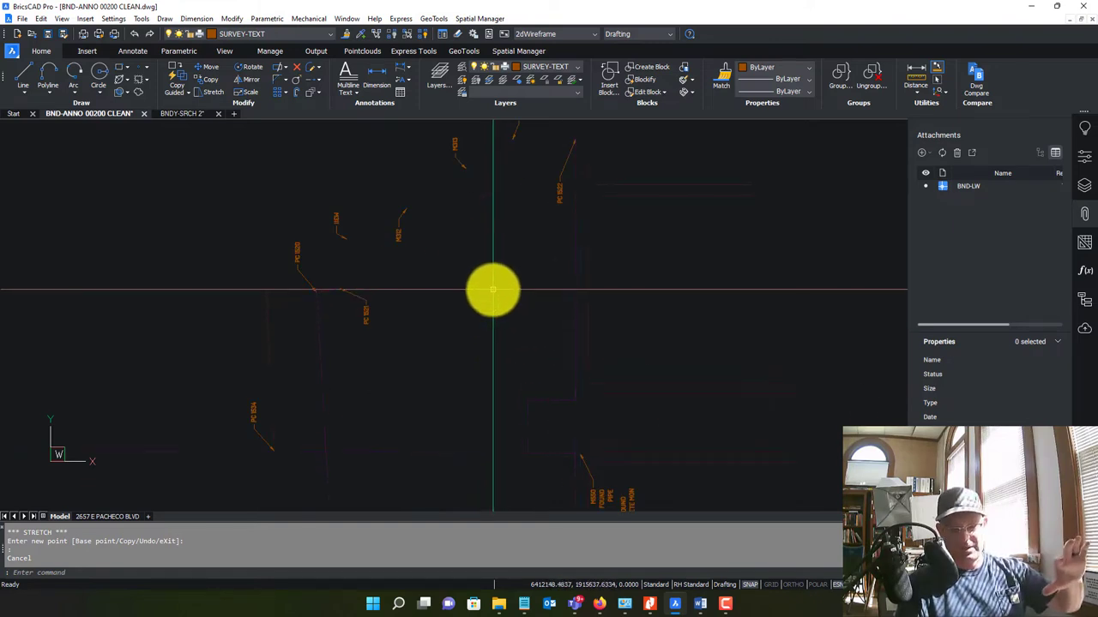
pyautogui.moveTo(506, 346)
pyautogui.mouseDown(button='middle')
pyautogui.moveTo(512, 326)
pyautogui.moveTo(547, 374)
pyautogui.moveTo(600, 349)
pyautogui.moveTo(580, 350)
pyautogui.mouseUp(button='middle')
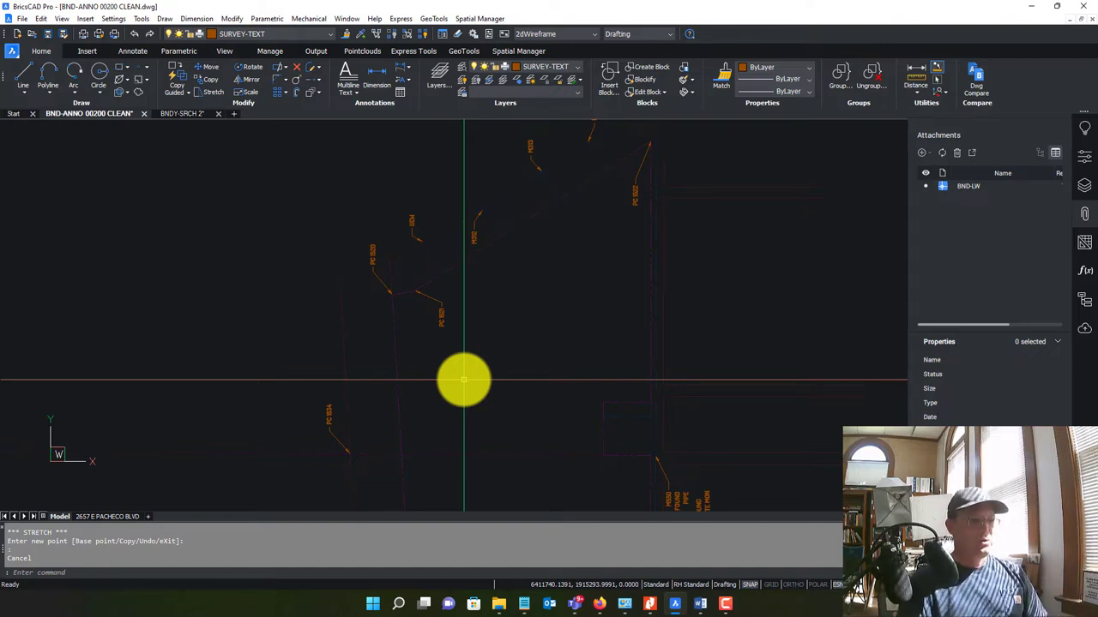
pyautogui.scroll(3, 441, 257)
pyautogui.moveTo(409, 208); pyautogui.dragTo(467, 317, button='middle')
pyautogui.scroll(3, 454, 298)
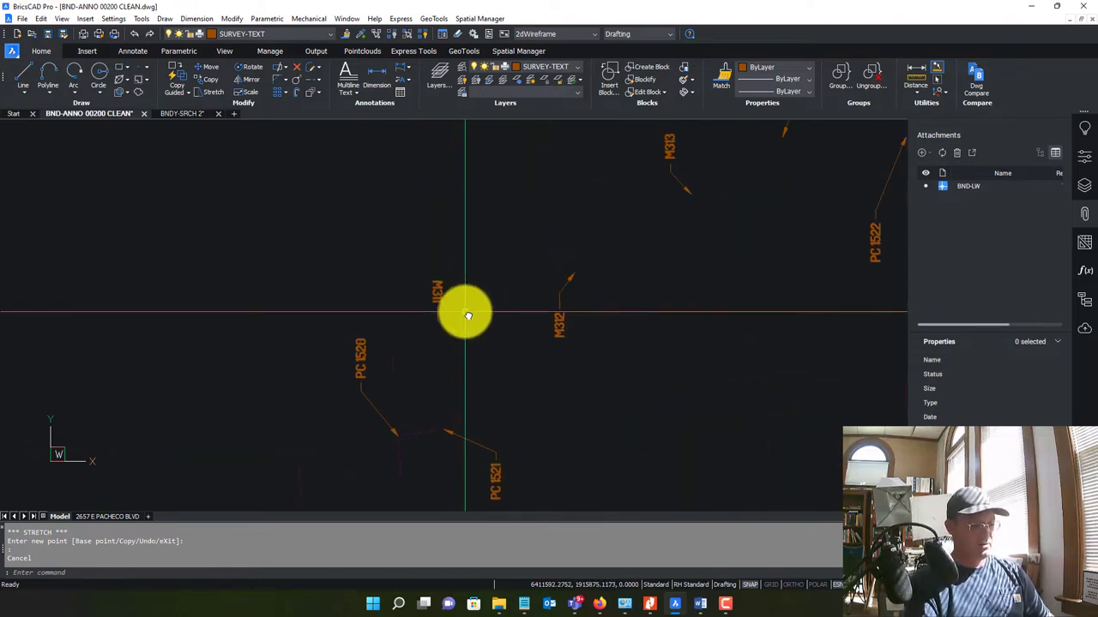
pyautogui.press('Return')
pyautogui.click(464, 311)
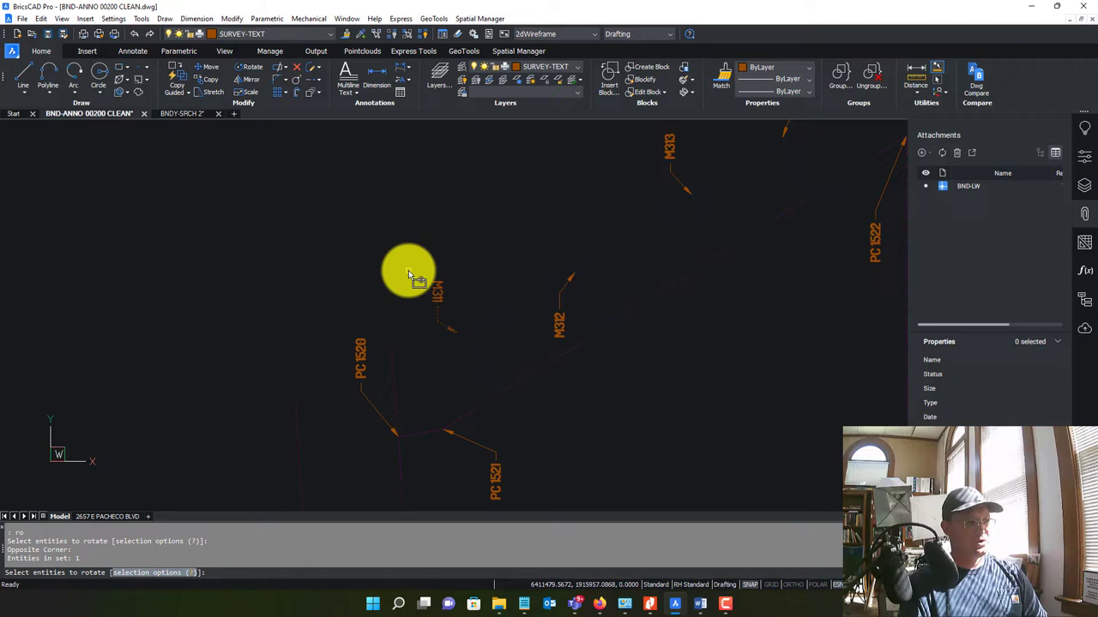
pyautogui.click(407, 269)
pyautogui.press('Return')
pyautogui.click(437, 322)
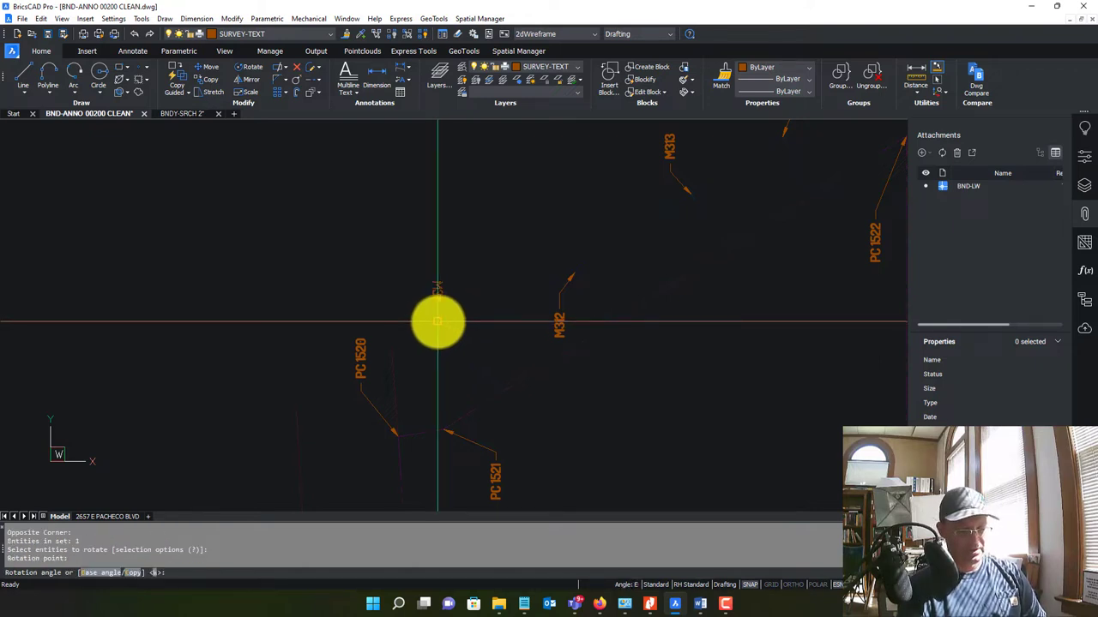
pyautogui.write('180')
pyautogui.press('Return')
pyautogui.press('Escape')
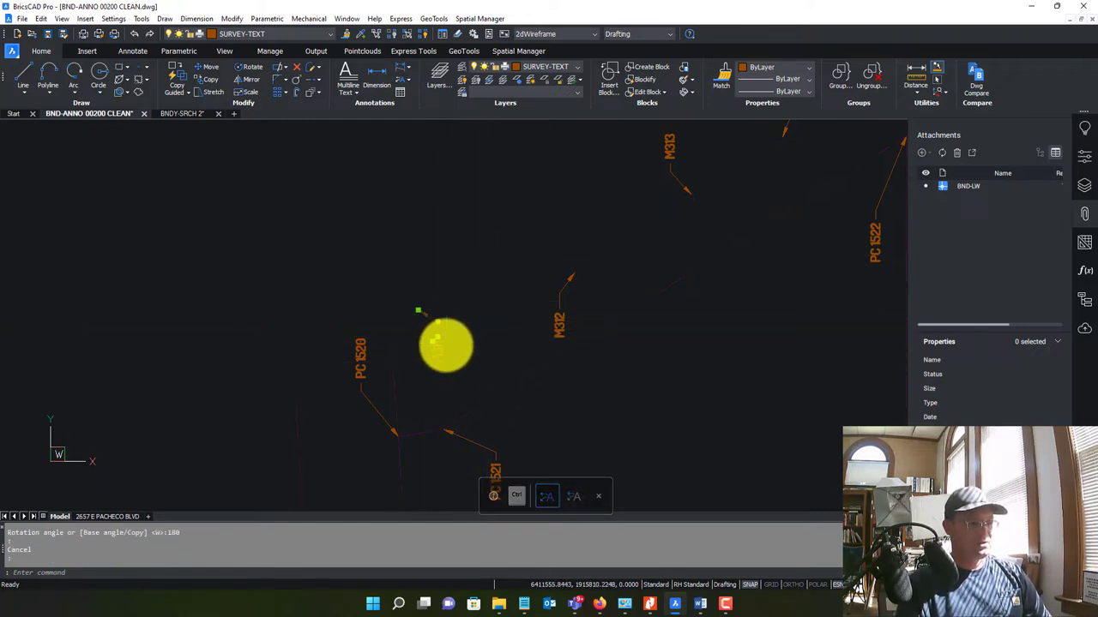
pyautogui.click(437, 339)
pyautogui.press('Escape')
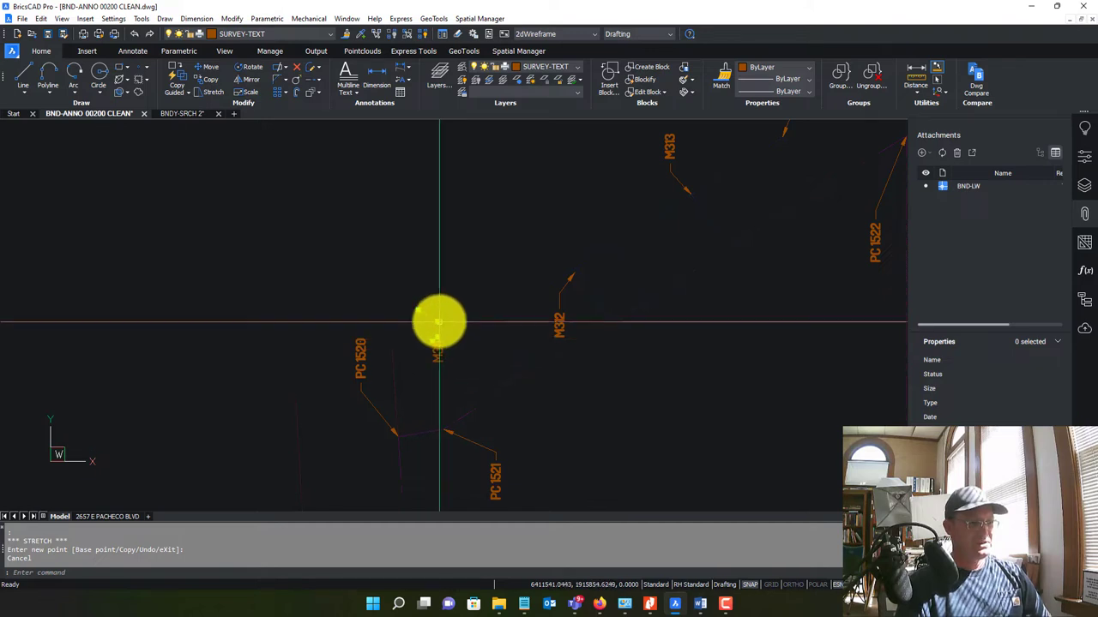
pyautogui.click(437, 321)
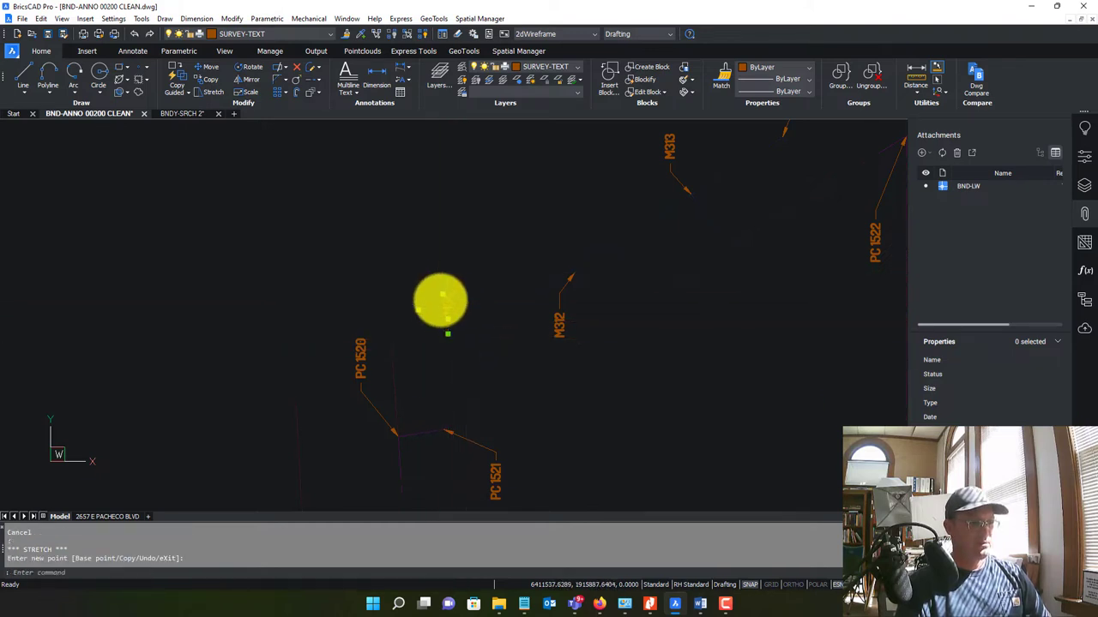
pyautogui.click(445, 298)
pyautogui.click(442, 295)
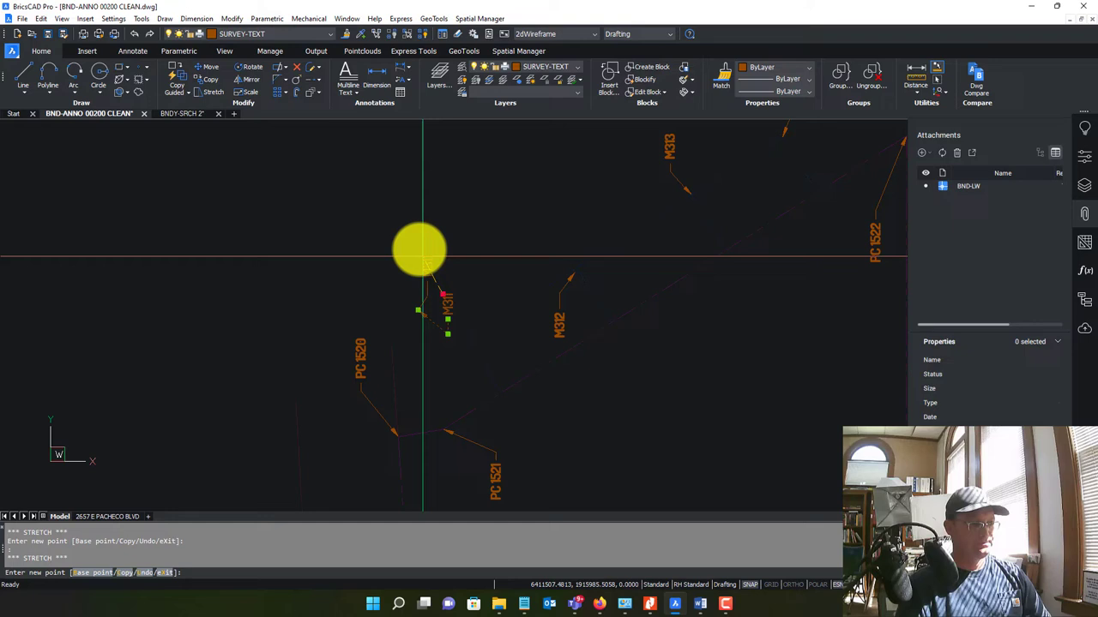
pyautogui.click(421, 263)
pyautogui.press('Escape')
pyautogui.scroll(5, 419, 310)
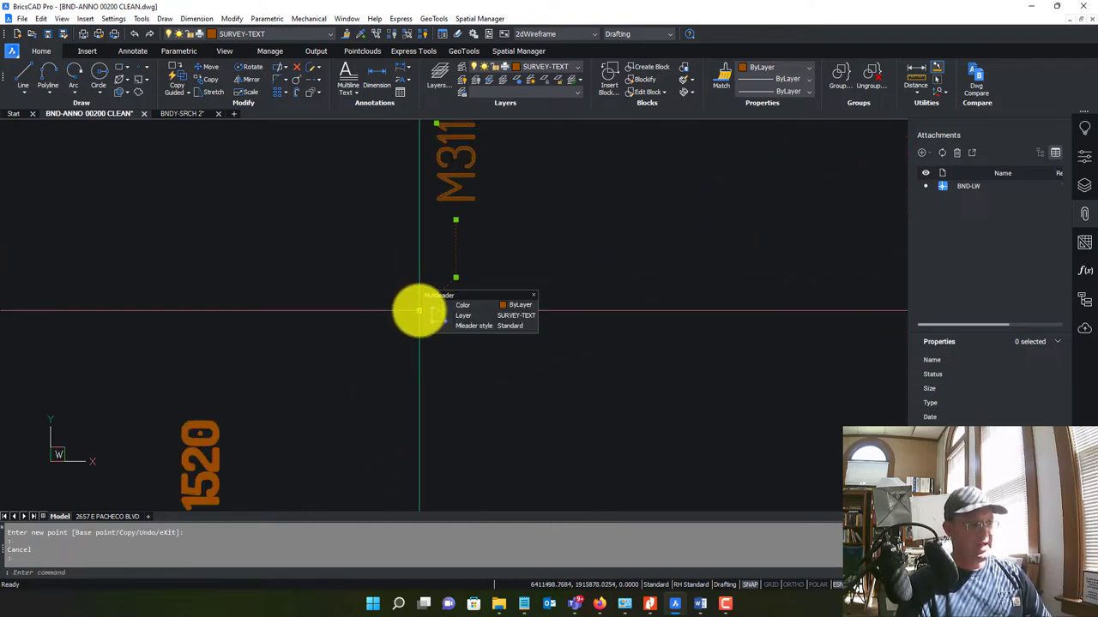
pyautogui.click(419, 311)
pyautogui.scroll(-3, 487, 360)
pyautogui.scroll(2, 526, 387)
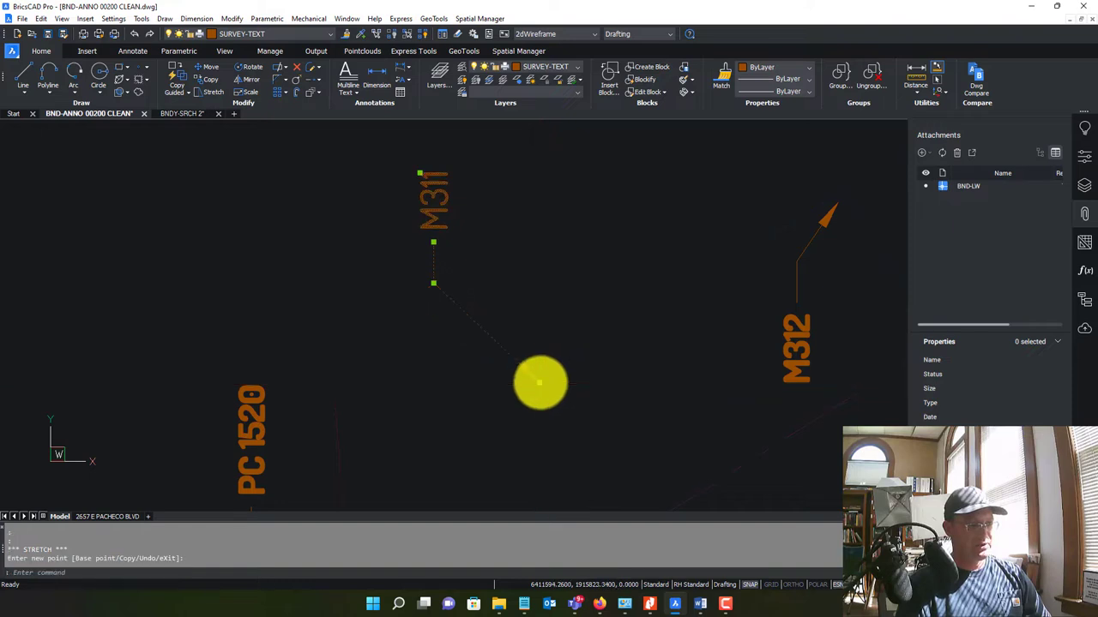
pyautogui.press('Escape')
pyautogui.scroll(-3, 735, 307)
pyautogui.scroll(1, 620, 397)
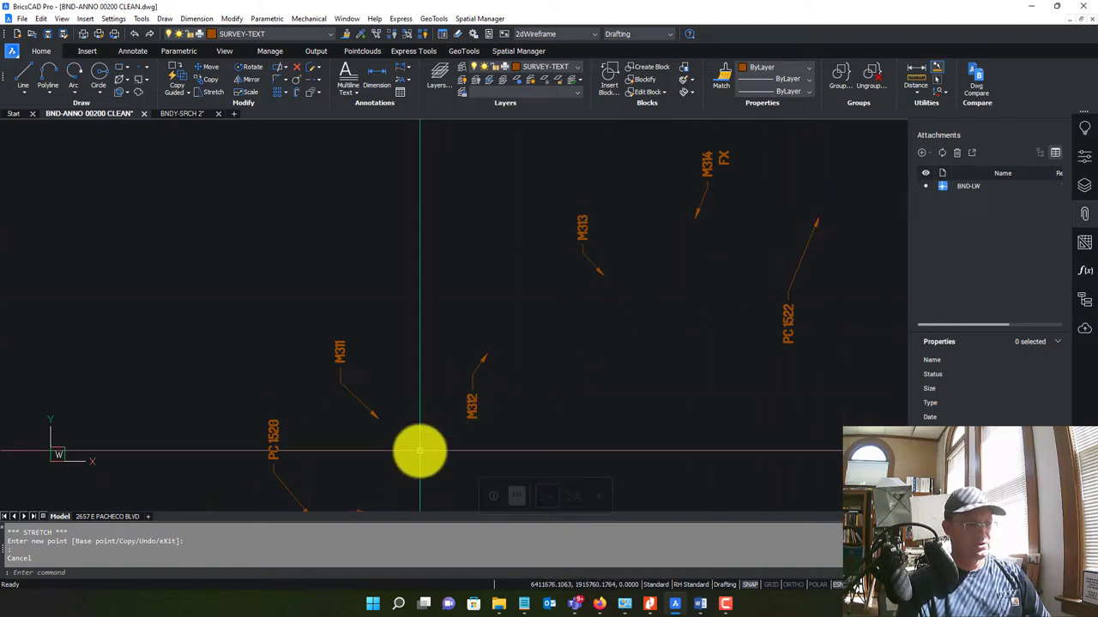
pyautogui.moveTo(420, 452); pyautogui.dragTo(523, 284, button='middle')
pyautogui.moveTo(441, 355); pyautogui.dragTo(603, 393, button='middle')
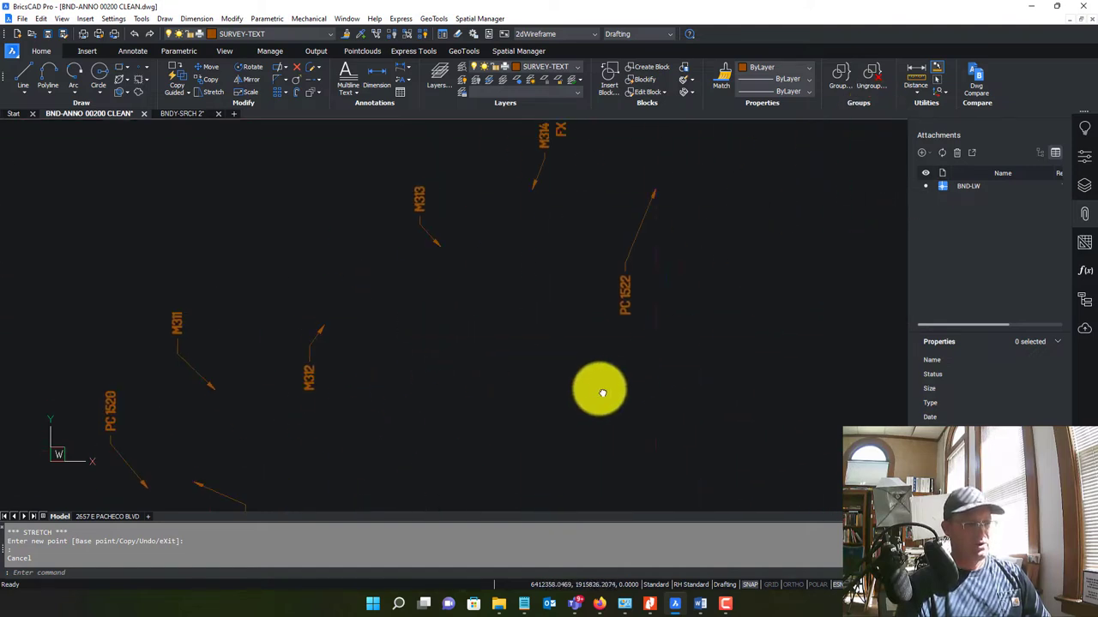
pyautogui.scroll(-5, 603, 393)
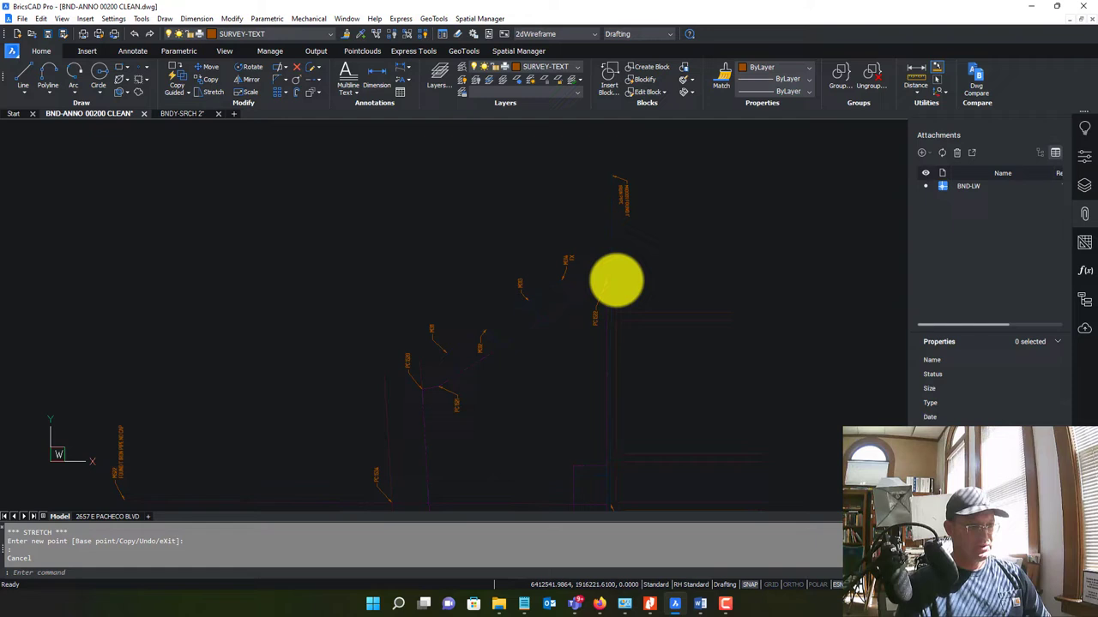
pyautogui.scroll(4, 437, 342)
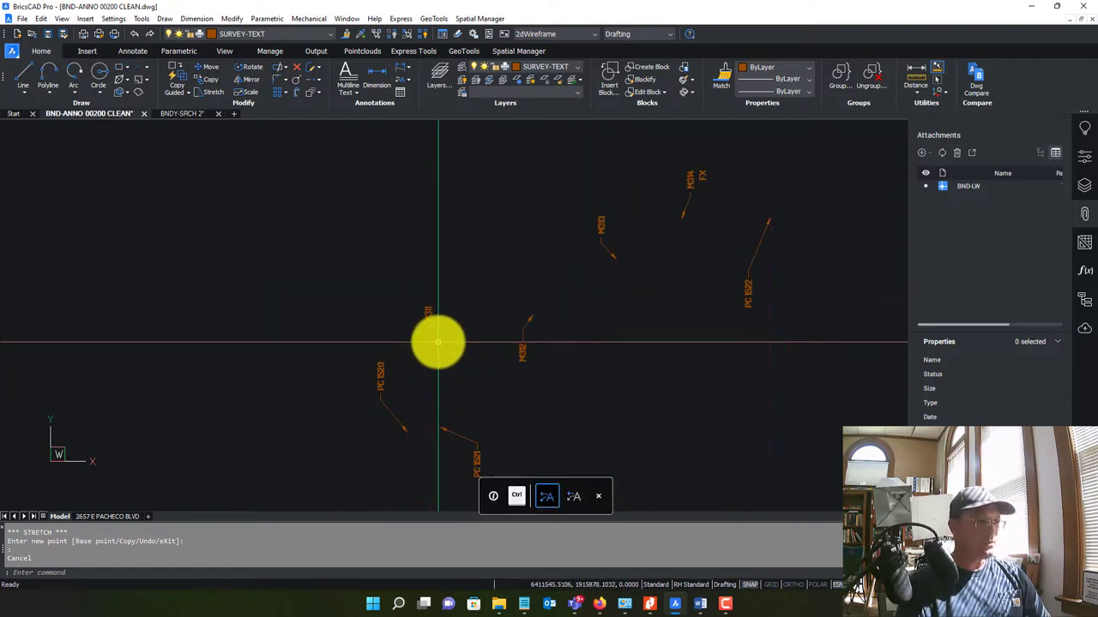
pyautogui.scroll(2, 460, 309)
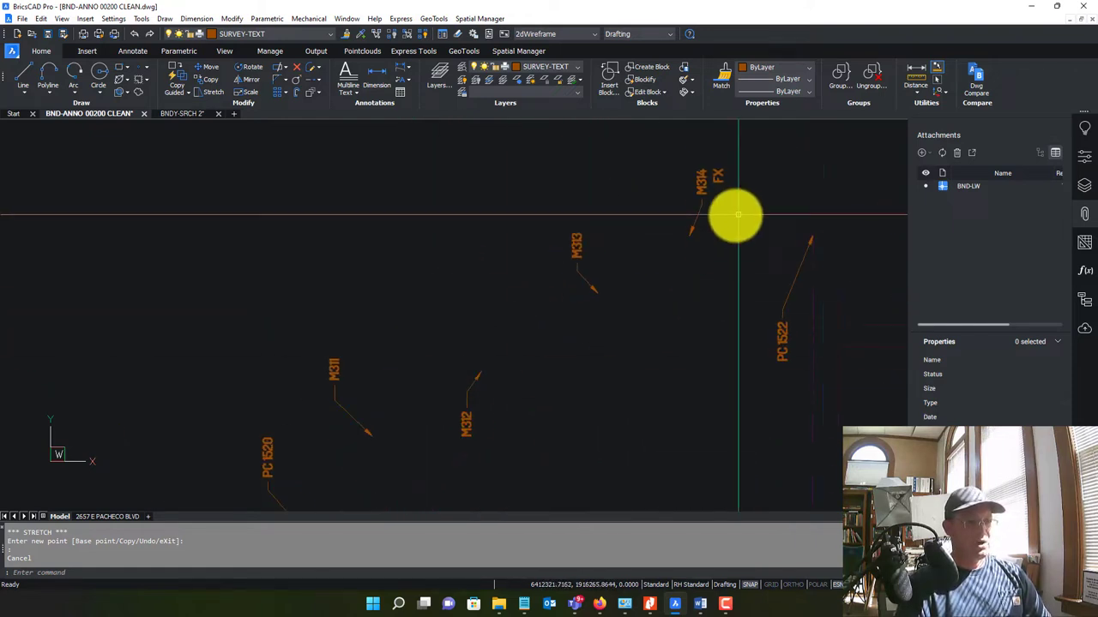
pyautogui.moveTo(637, 346); pyautogui.dragTo(681, 301, button='middle')
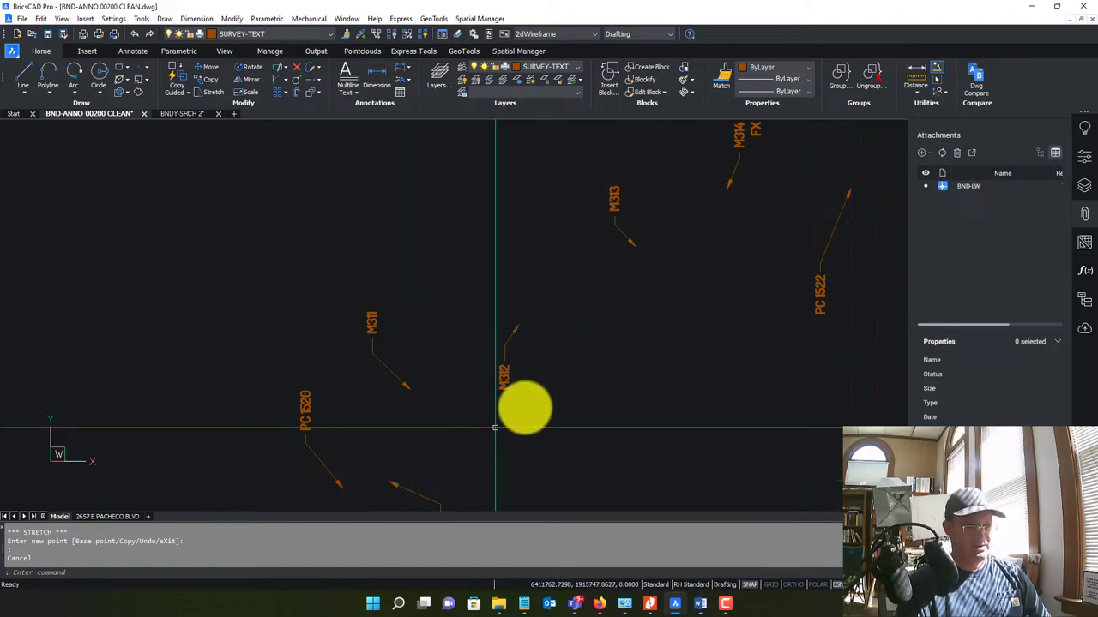
# Open the M314 label's text for editing, try adding 'M', then abandon the edit
pyautogui.click(620, 268)
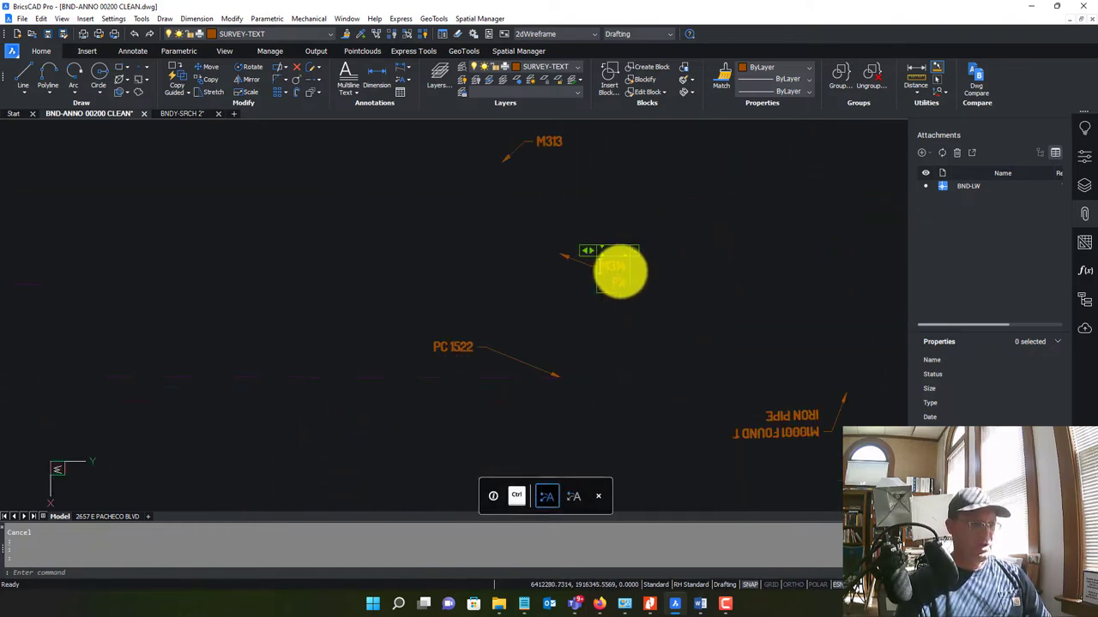
pyautogui.doubleClick(620, 273)
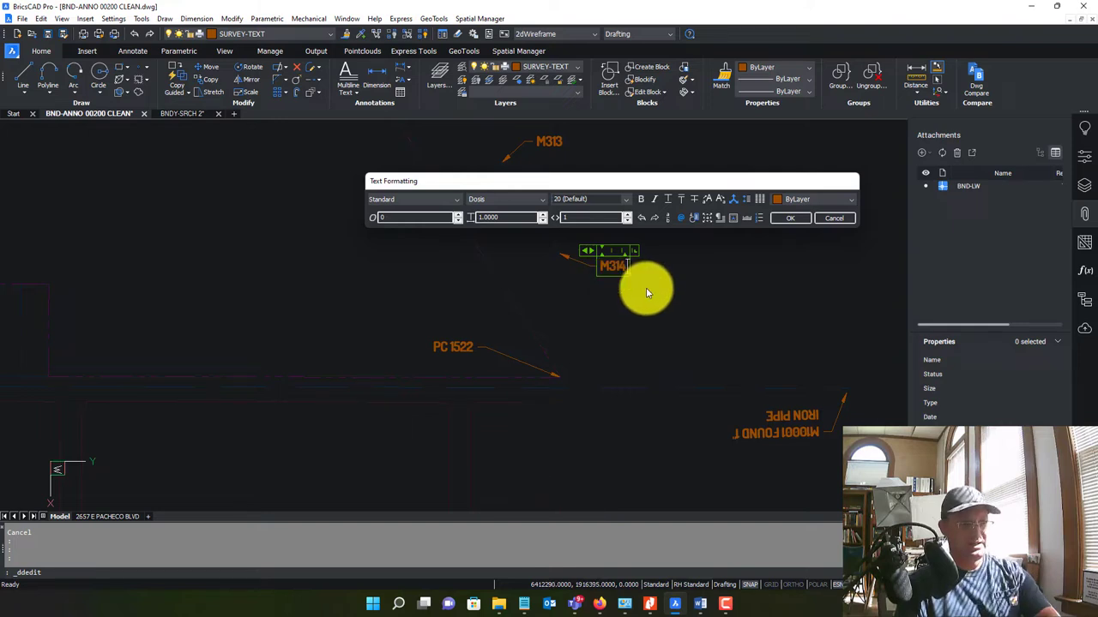
pyautogui.click(646, 293)
pyautogui.click(603, 285)
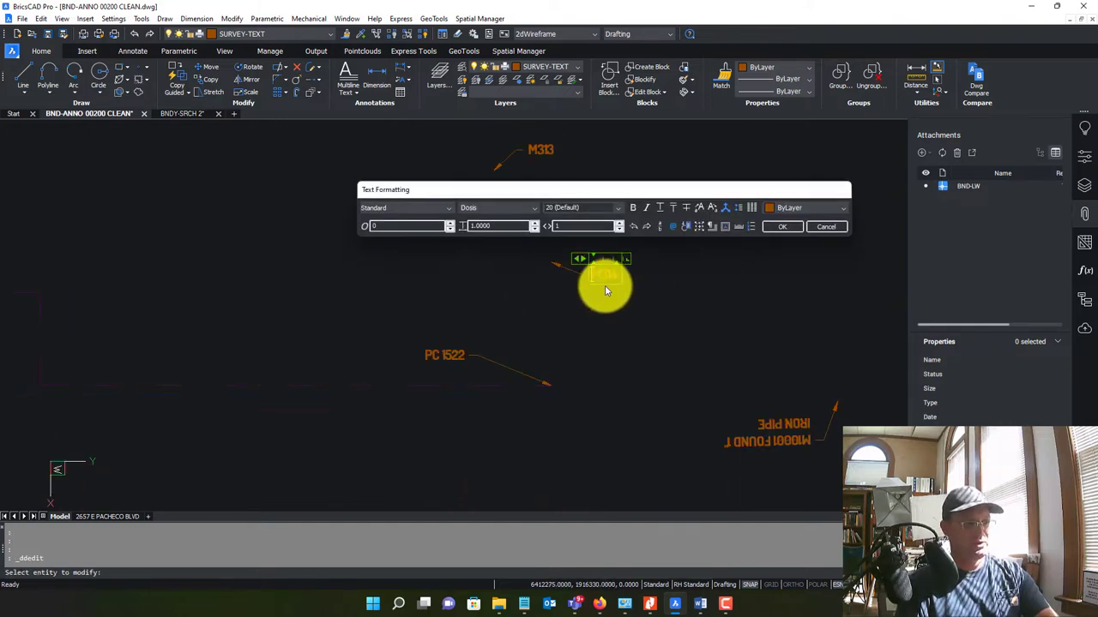
pyautogui.click(612, 300)
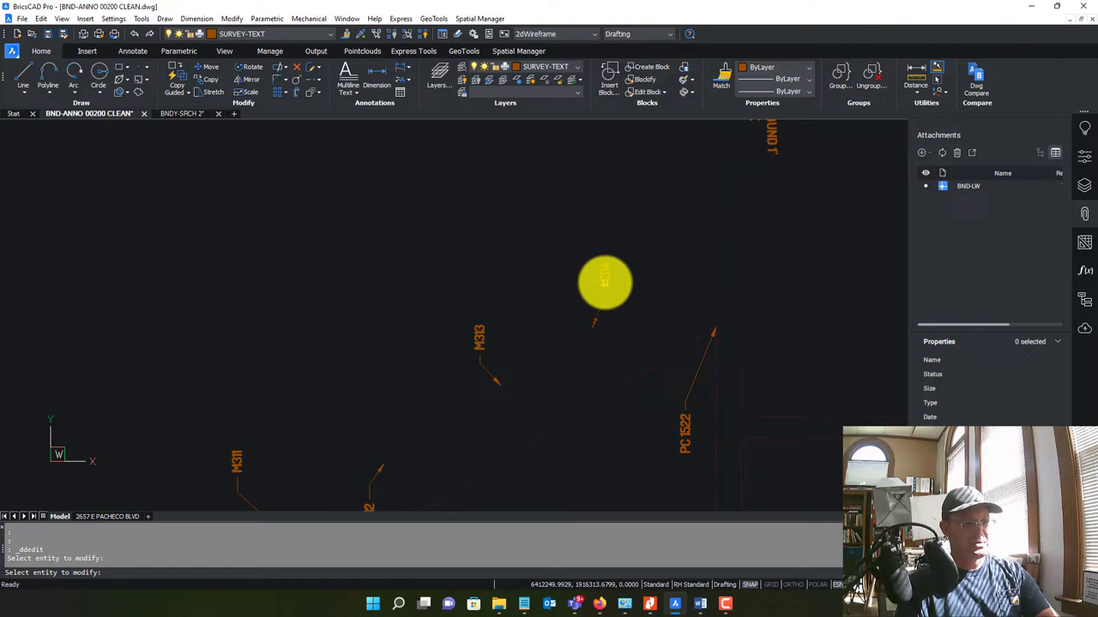
pyautogui.click(604, 280)
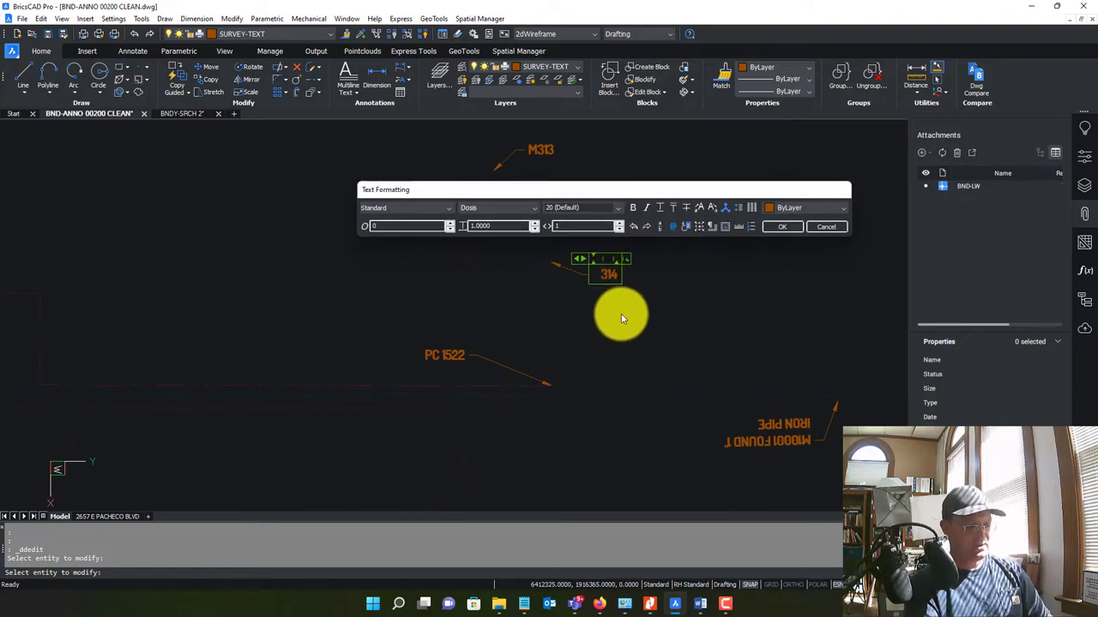
pyautogui.write('M')
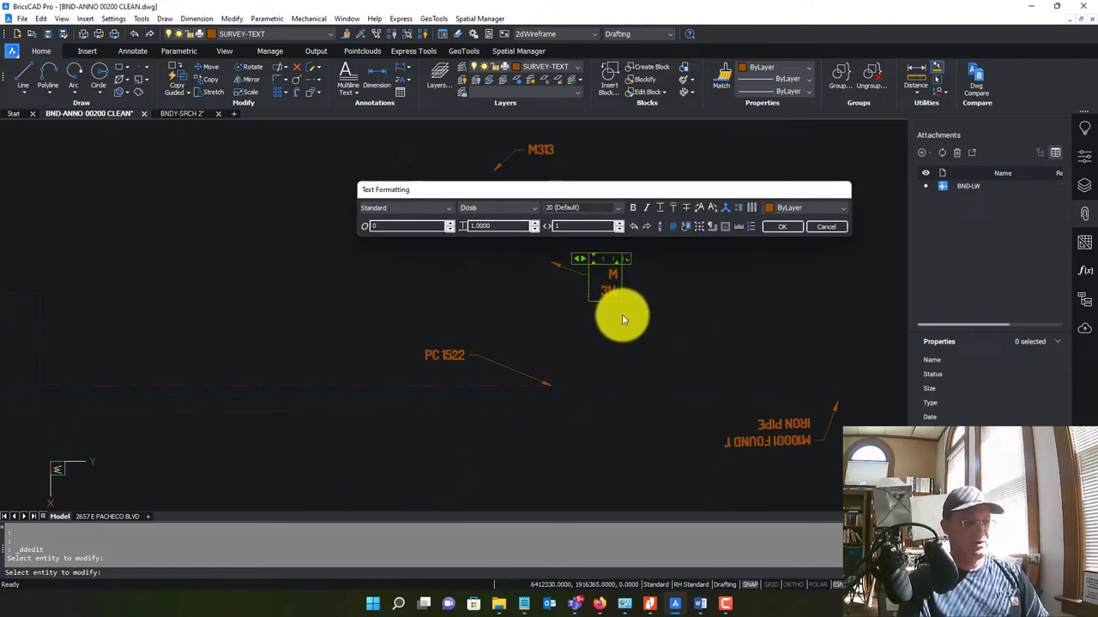
pyautogui.press('Escape')
pyautogui.press('Escape')
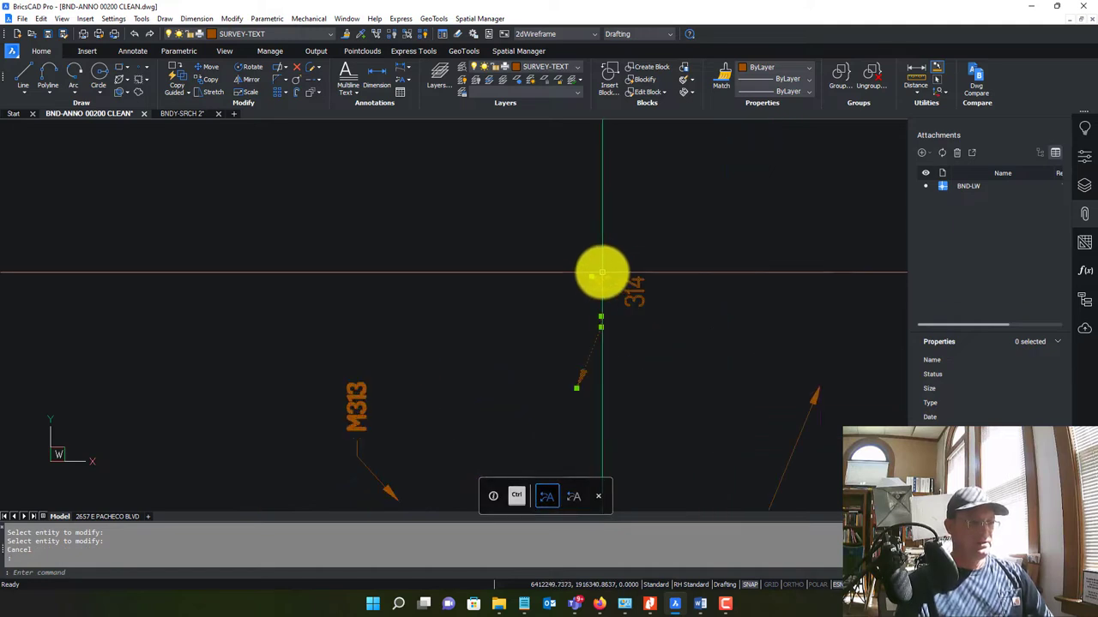
# Move the label beside its leader and widen its text box so 'M 314' fits one line
pyautogui.click(594, 276)
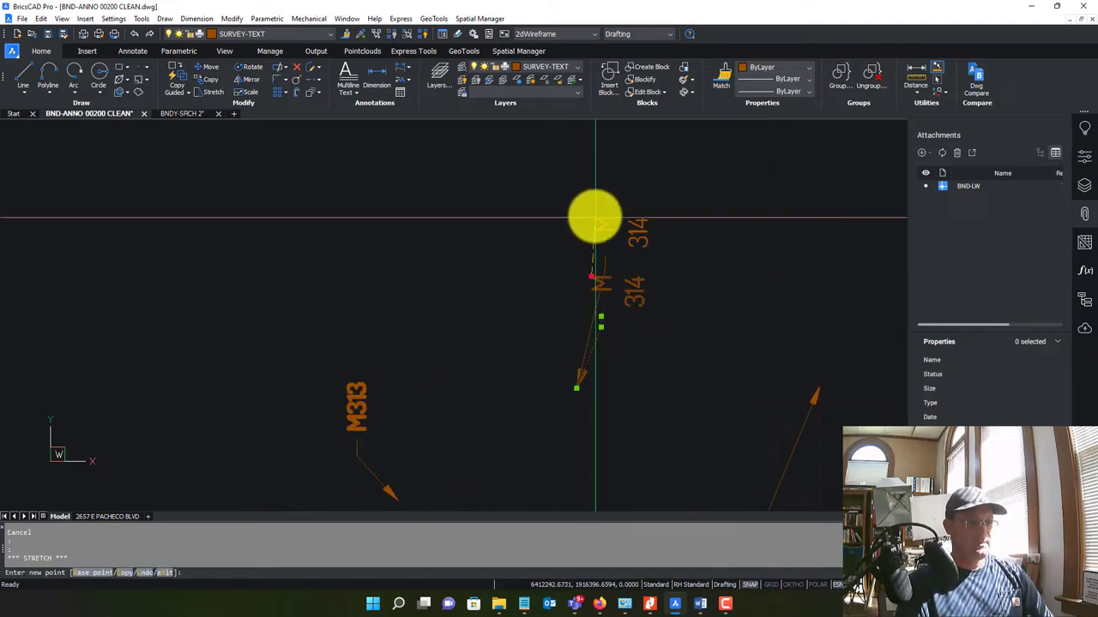
pyautogui.click(630, 294)
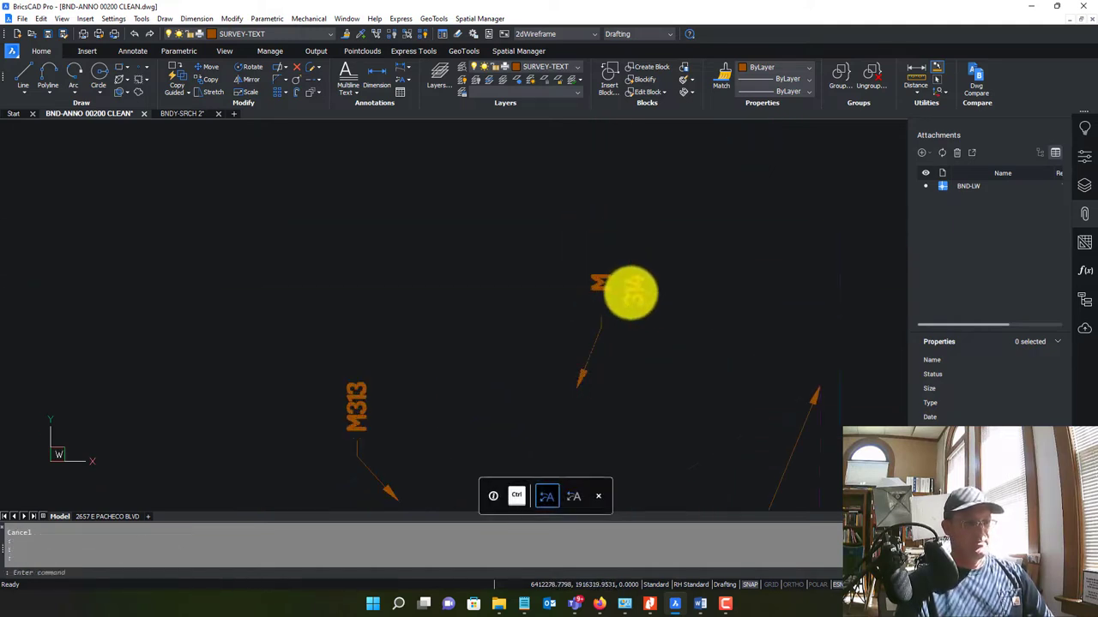
pyautogui.doubleClick(612, 288)
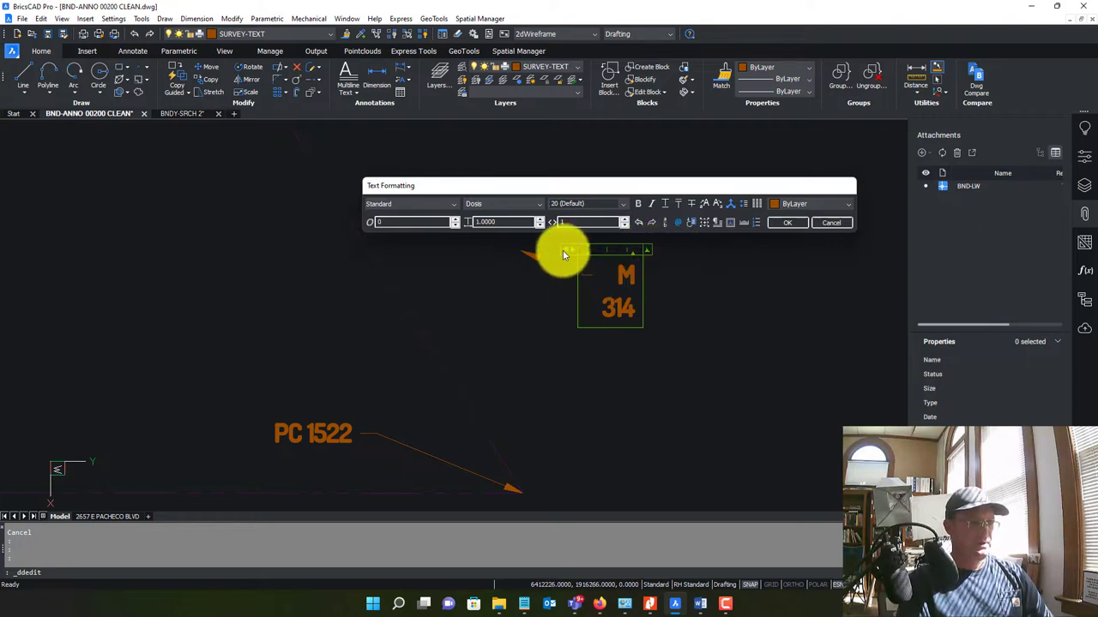
pyautogui.moveTo(571, 252); pyautogui.dragTo(615, 254)
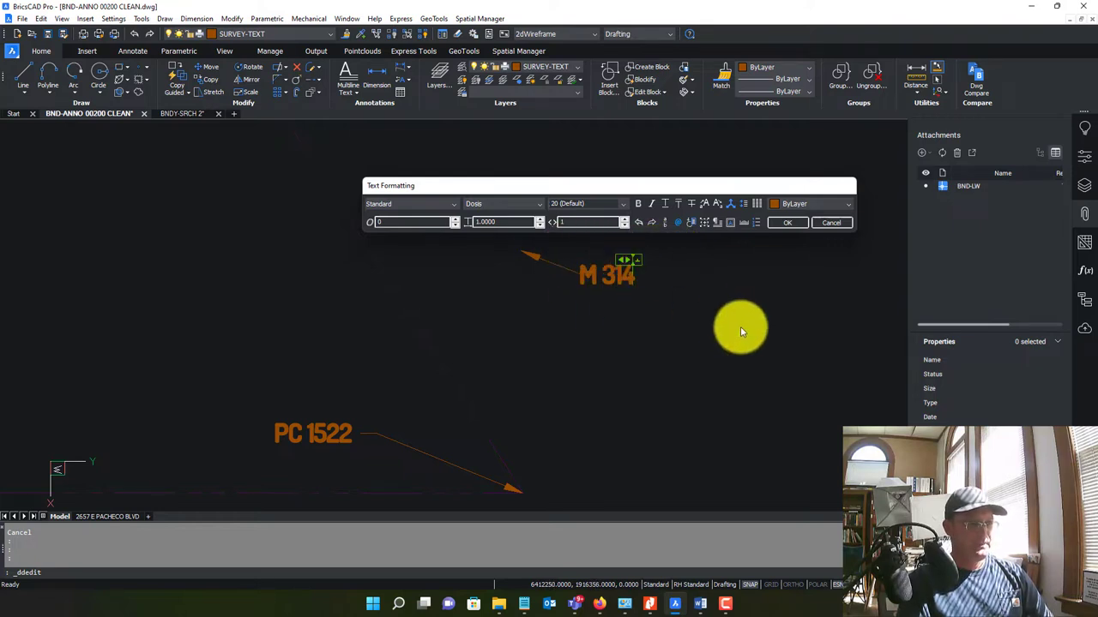
# Commit the M 314 label edit, check M311, M312 and PC 1520, then return to Word
pyautogui.click(787, 222)
pyautogui.scroll(-4, 564, 203)
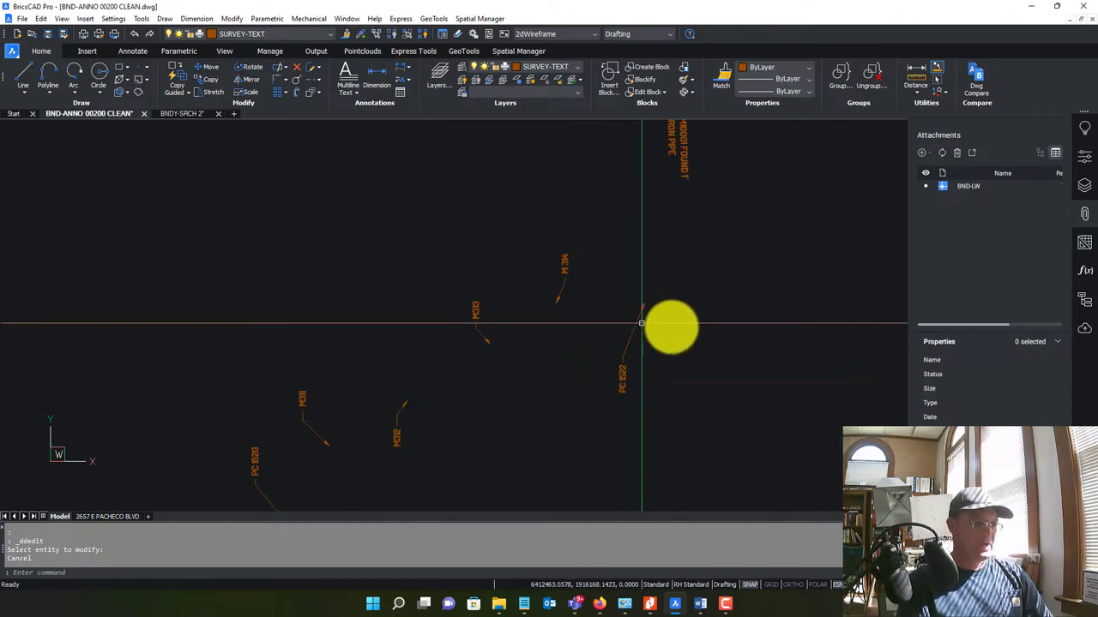
pyautogui.scroll(3, 641, 324)
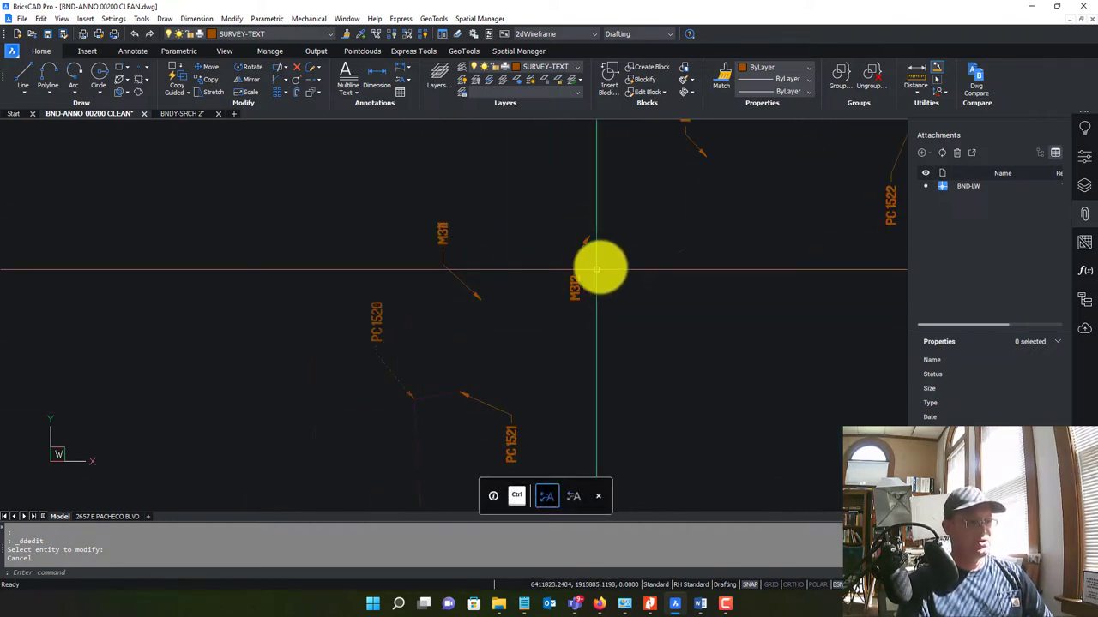
pyautogui.moveTo(600, 270); pyautogui.dragTo(488, 409, button='middle')
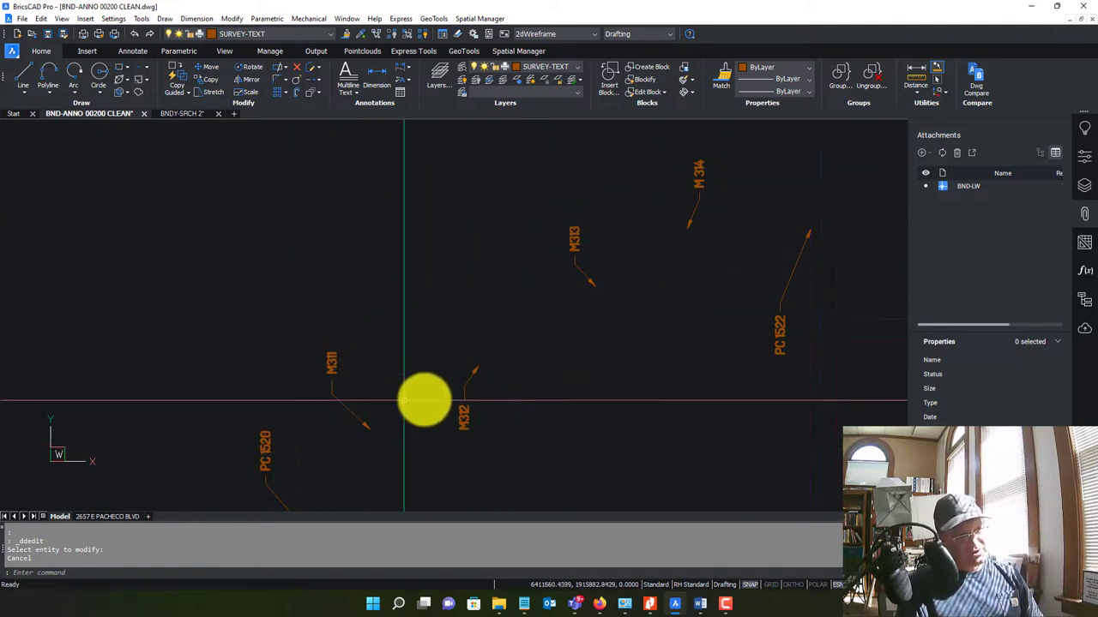
pyautogui.moveTo(571, 271)
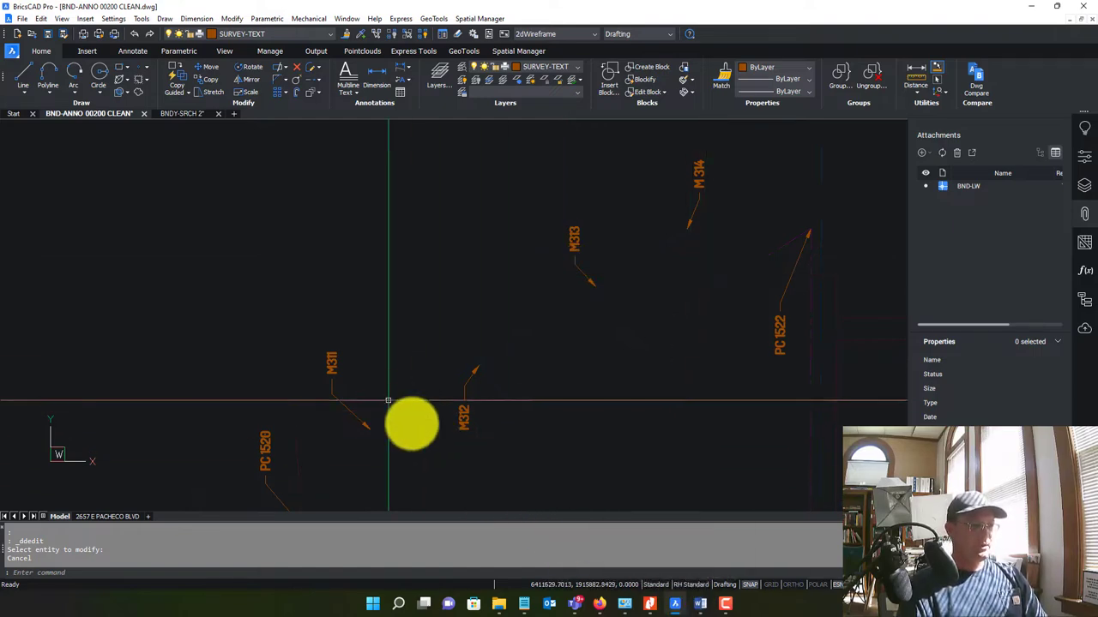
pyautogui.click(700, 603)
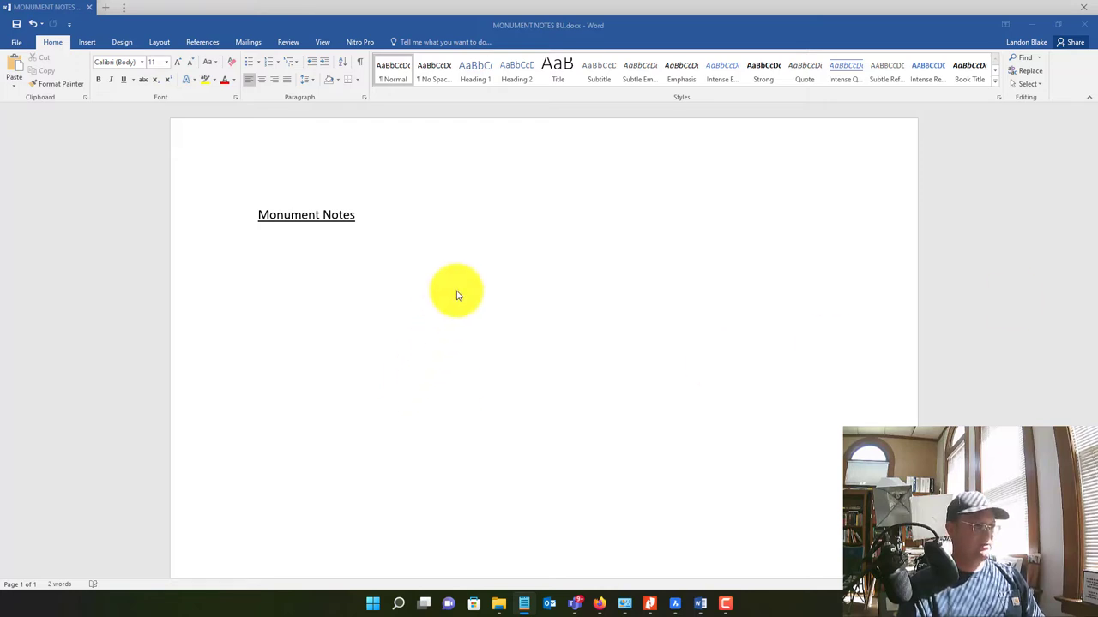
# Paste the M 311/M 312 note below the heading and add 'street right-of-way' before centerline
pyautogui.click(468, 252)
pyautogui.write('M 311 and M 312: I found ¾ inch inside diameter iron pipes tagged "PLS 7789" in monument wells. These monuments are shown as ¾ inch inside diameter iron pipes tagged "PLS 7789" on OP 071-035. I accepted these monuments as marking centerline corners on OP 071-035.')
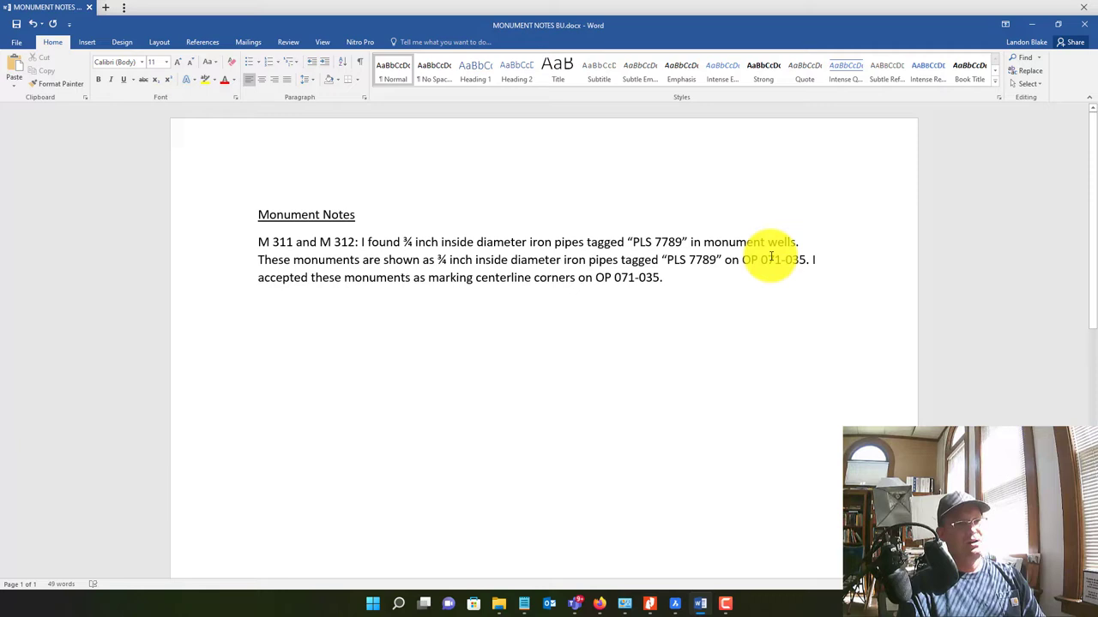
pyautogui.moveTo(811, 259); pyautogui.dragTo(760, 260)
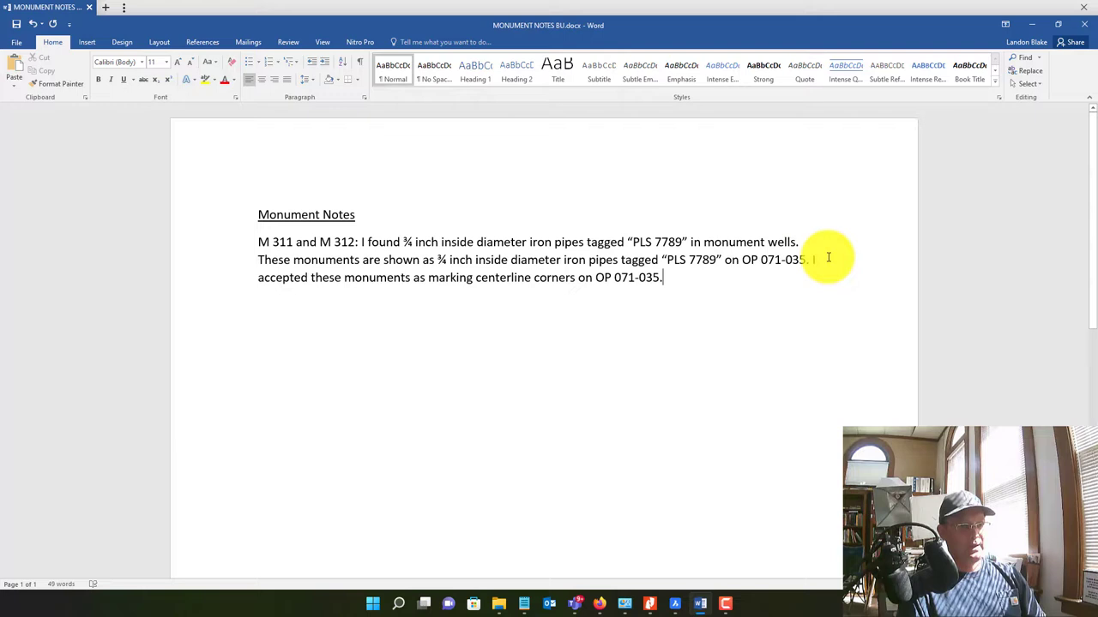
pyautogui.moveTo(816, 268); pyautogui.dragTo(799, 373)
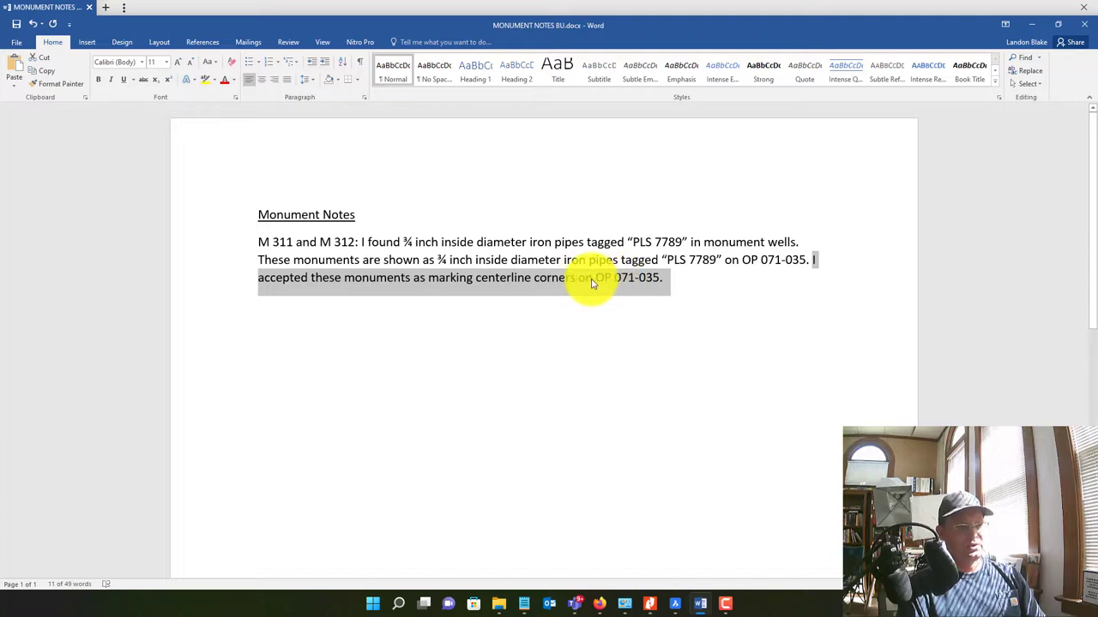
pyautogui.click(510, 289)
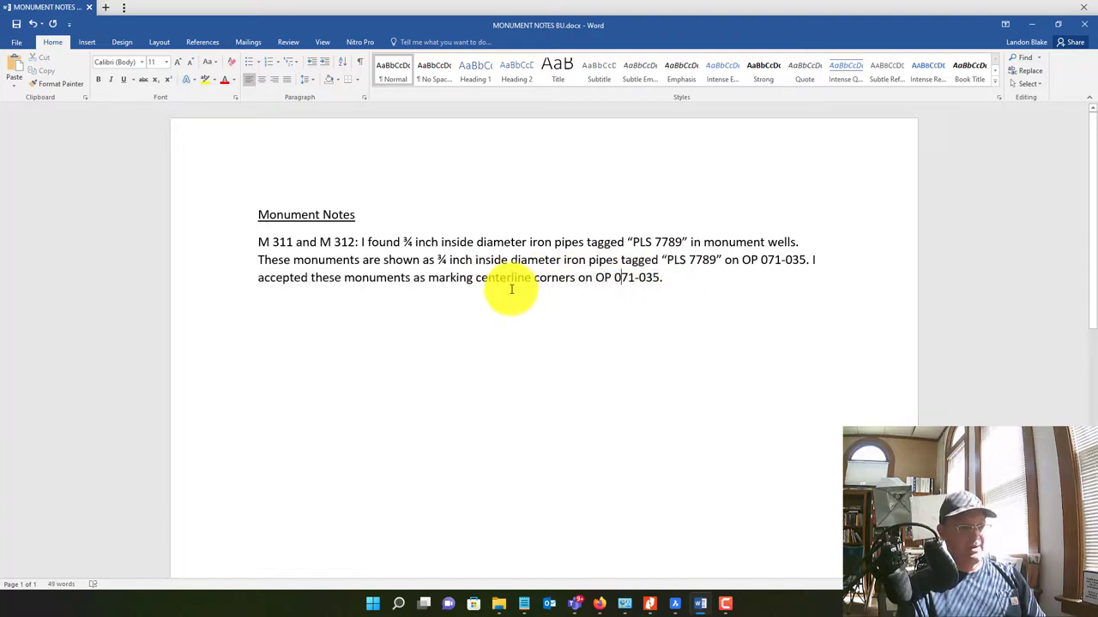
pyautogui.click(477, 279)
pyautogui.write('right-of-way')
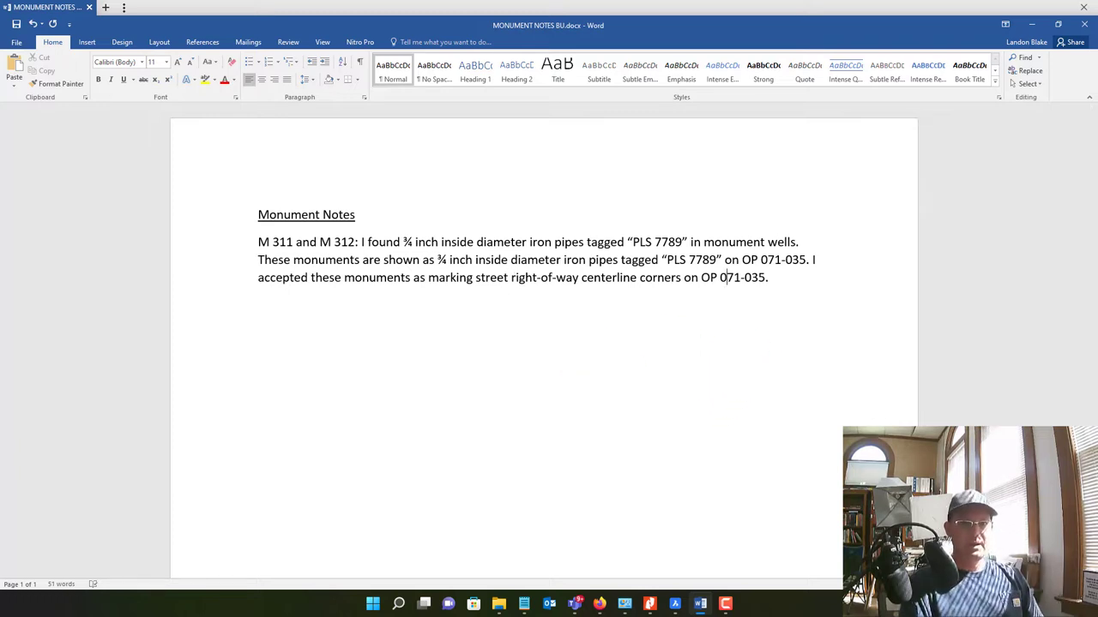
# Paste the M 313/M 314 note citing OP 071-039 and remove the blank line between notes
pyautogui.hotkey('alt', 'Tab')
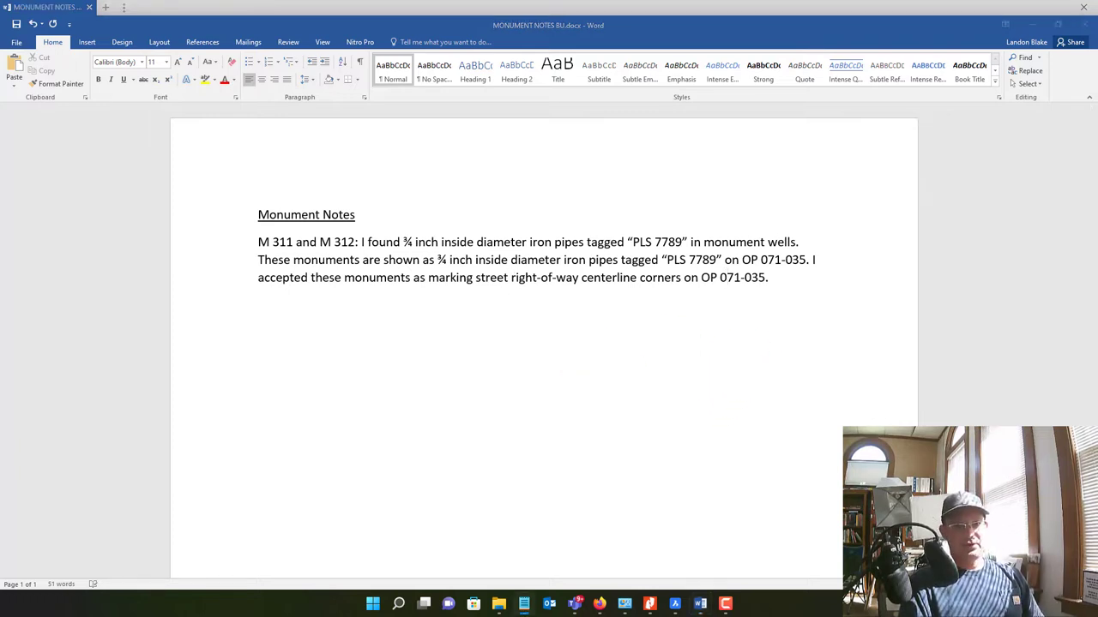
pyautogui.moveTo(771, 279); pyautogui.dragTo(313, 321)
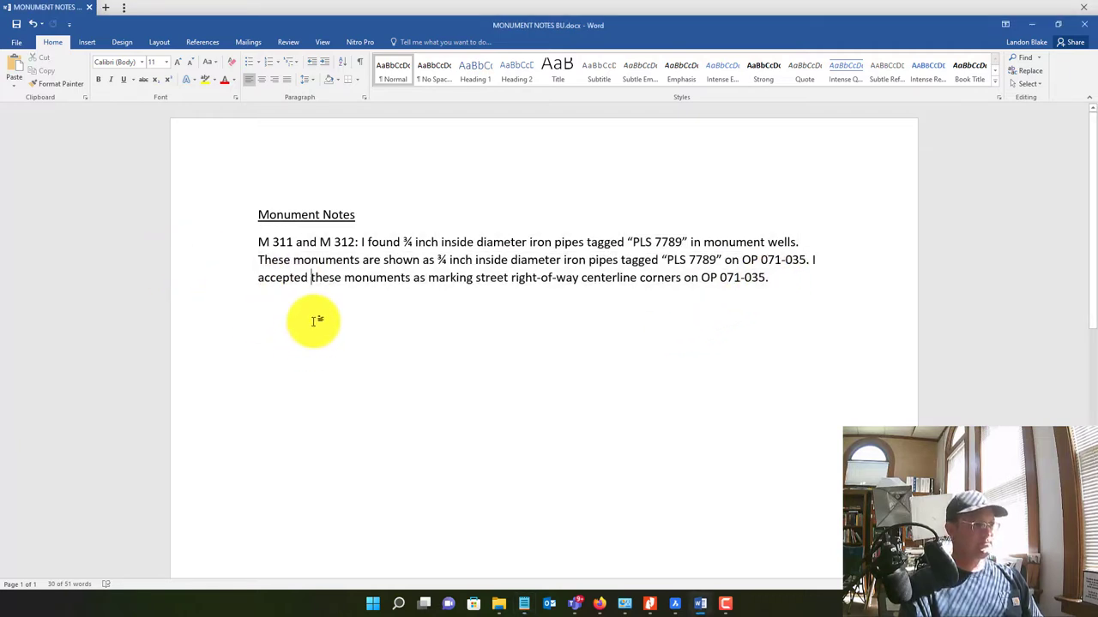
pyautogui.click(715, 290)
pyautogui.moveTo(785, 288); pyautogui.dragTo(233, 246)
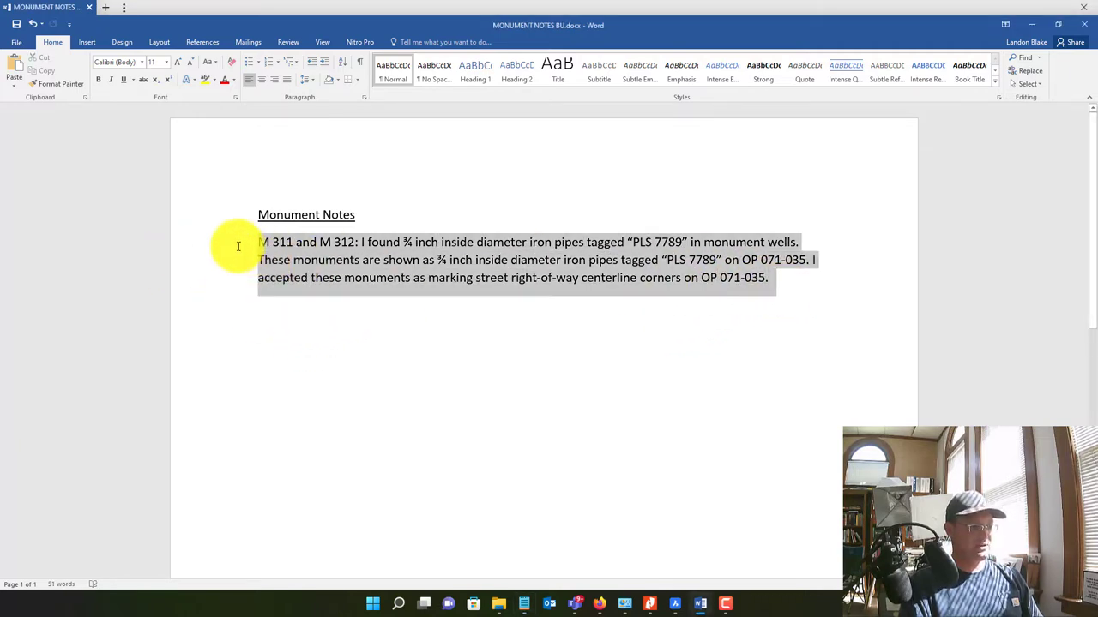
pyautogui.click(532, 277)
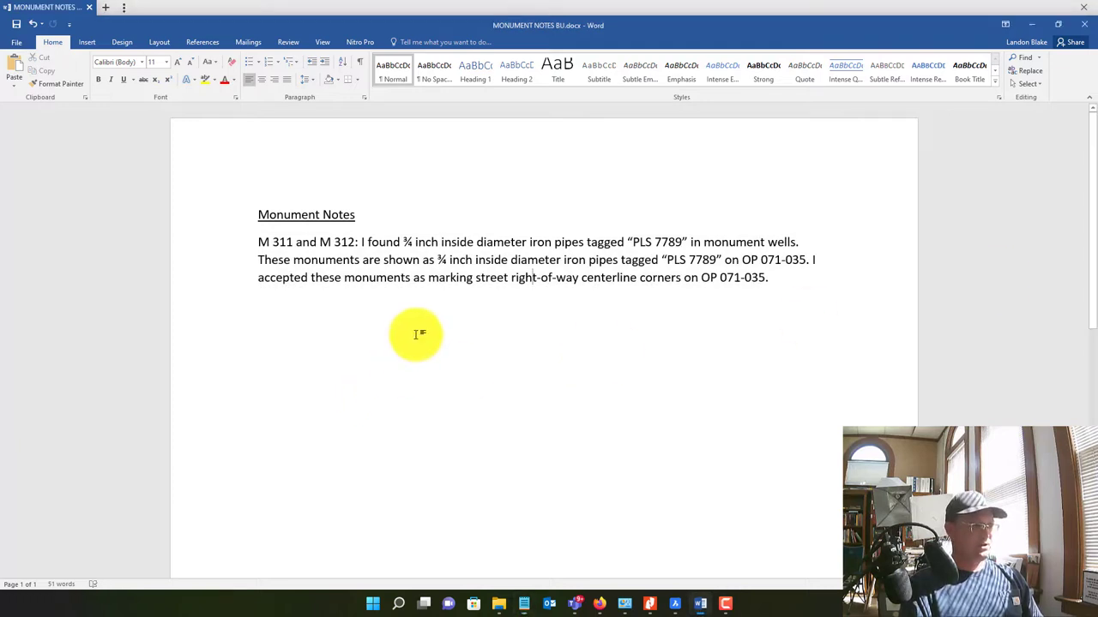
pyautogui.write('M 313 and M 314: I found ¾ inch inside diameter iron pipes tagged "PLS 7789" in monument wells. These monuments are shown as ¾ inch inside diameter iron pipes tagged "PLS 7789" on OP 071-039. I accepted these monuments as marking centerline corners on OP 071-039.')
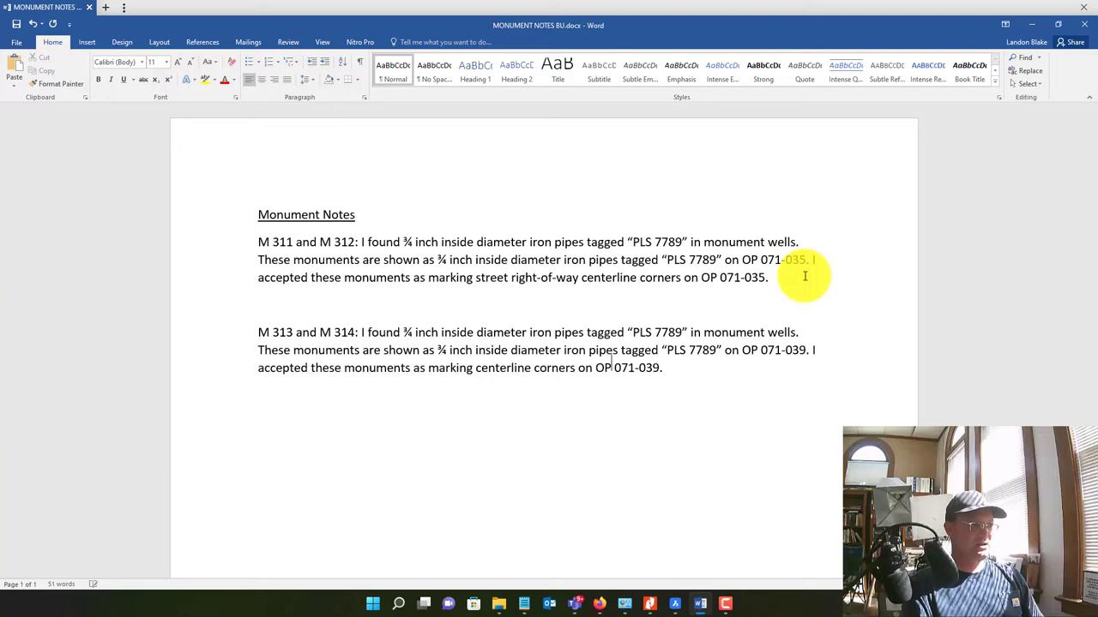
pyautogui.press('BackSpace')
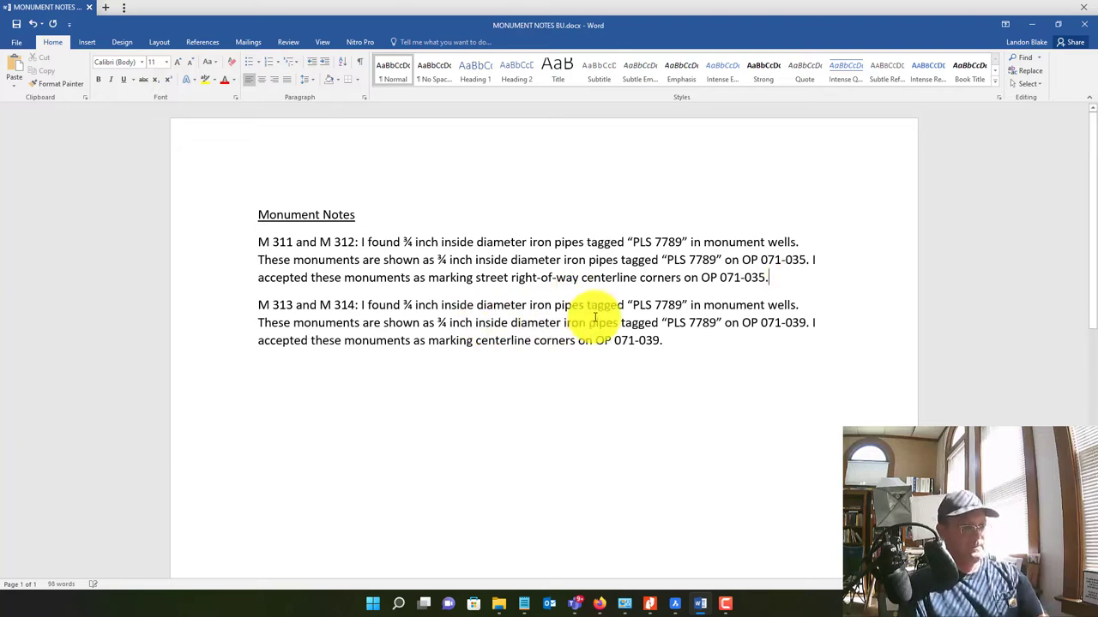
# Replace the M 313/M 314 note's last sentence with the street right-of-way centerline acceptance
pyautogui.moveTo(792, 275); pyautogui.dragTo(804, 269)
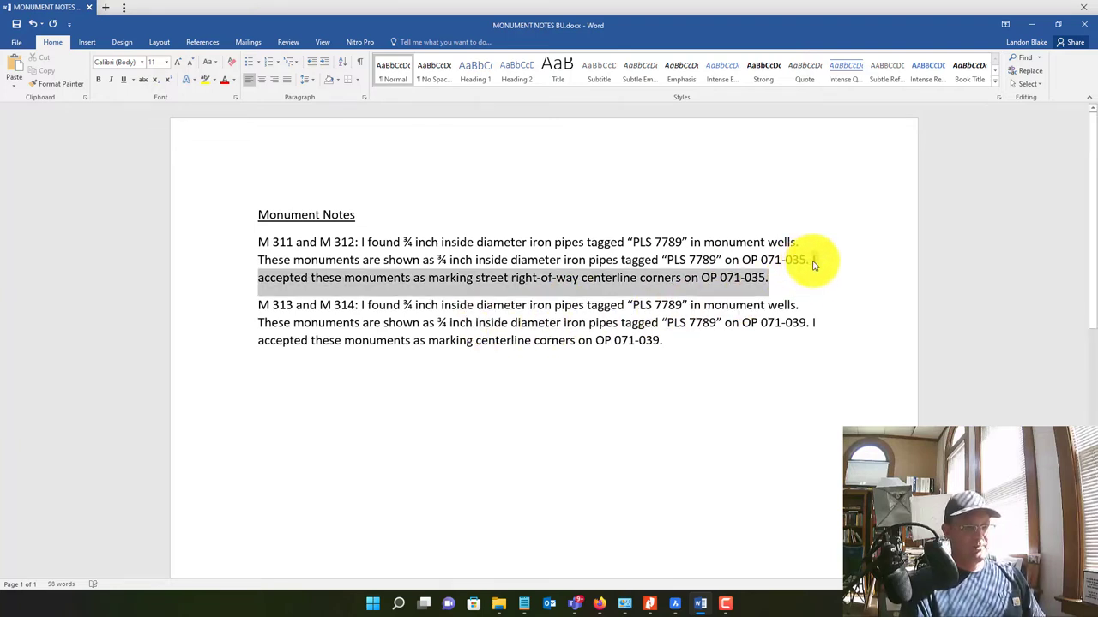
pyautogui.moveTo(775, 340); pyautogui.dragTo(811, 321)
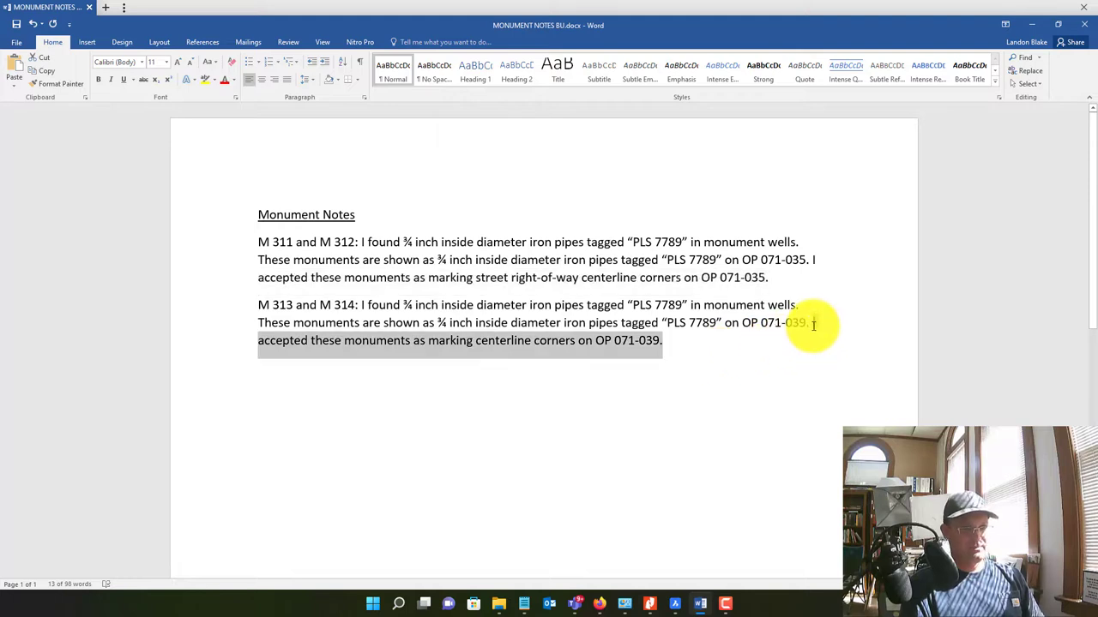
pyautogui.hotkey('ctrl', 'v')
pyautogui.press('Left')
pyautogui.press('Left')
pyautogui.press('Left')
pyautogui.press('Left')
pyautogui.press('Left')
pyautogui.press('Left')
pyautogui.press('Left')
pyautogui.press('Left')
pyautogui.press('Left')
pyautogui.press('Left')
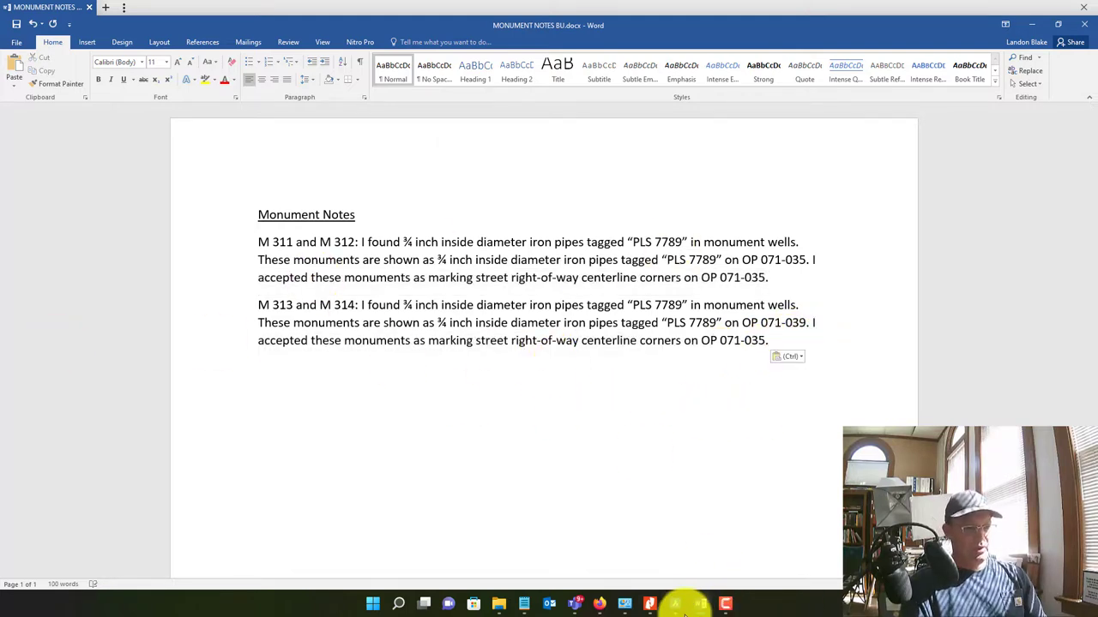
# Return to the BricsCAD survey drawing and pan across the monument labels
pyautogui.click(675, 604)
pyautogui.scroll(-2, 506, 305)
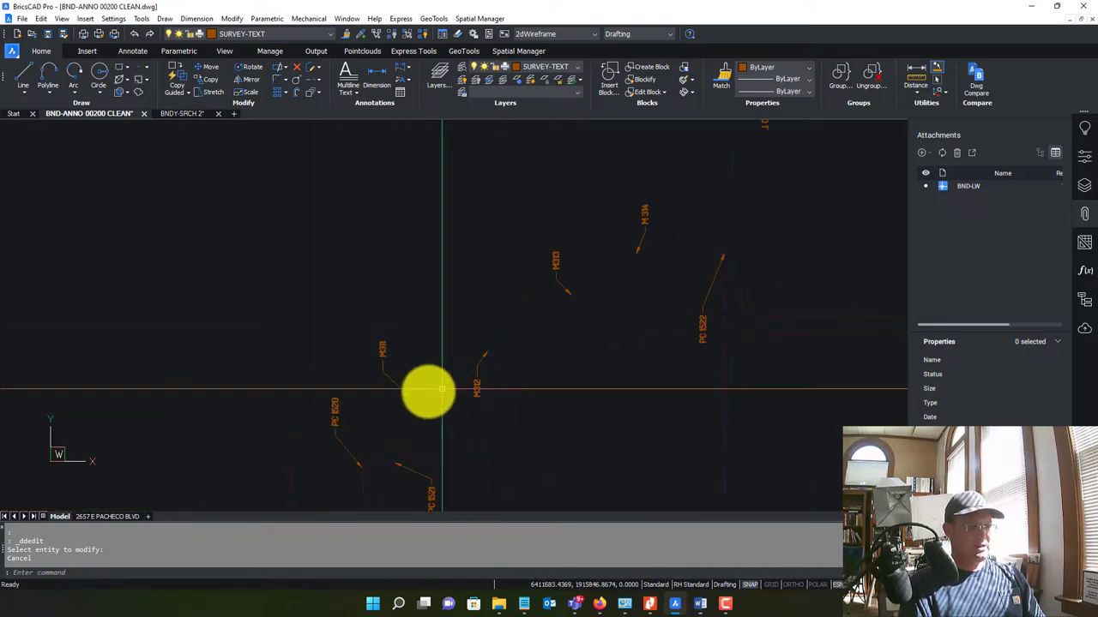
pyautogui.moveTo(716, 377); pyautogui.dragTo(611, 481, button='middle')
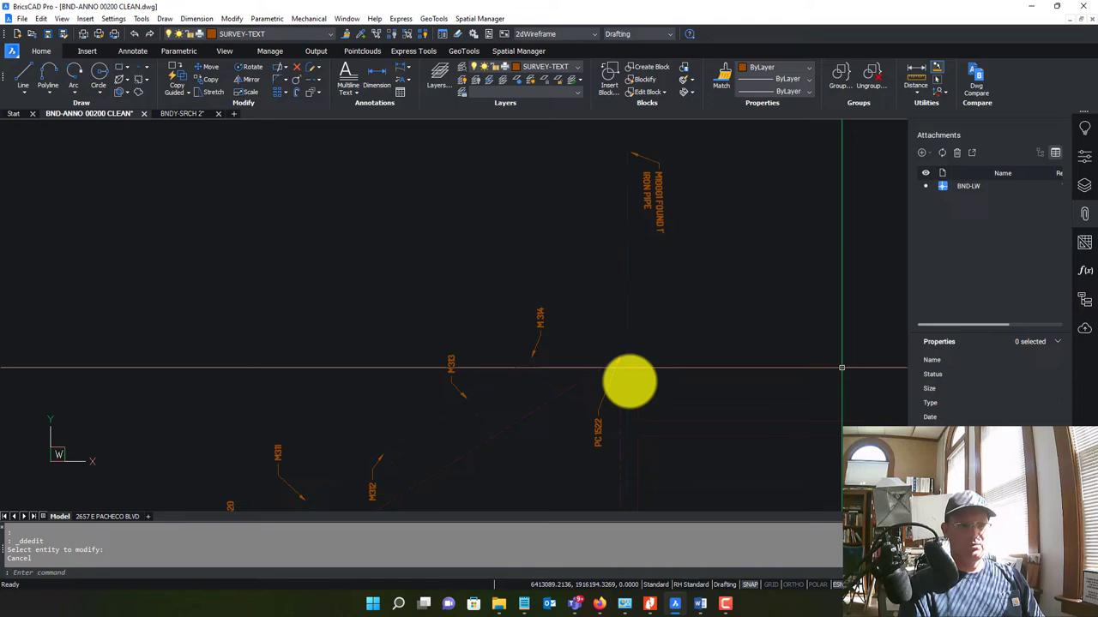
pyautogui.moveTo(630, 380)
pyautogui.mouseDown(button='middle')
pyautogui.moveTo(554, 200)
pyautogui.moveTo(563, 252)
pyautogui.moveTo(549, 363)
pyautogui.moveTo(566, 186)
pyautogui.moveTo(581, 328)
pyautogui.moveTo(597, 39)
pyautogui.mouseUp(button='middle')
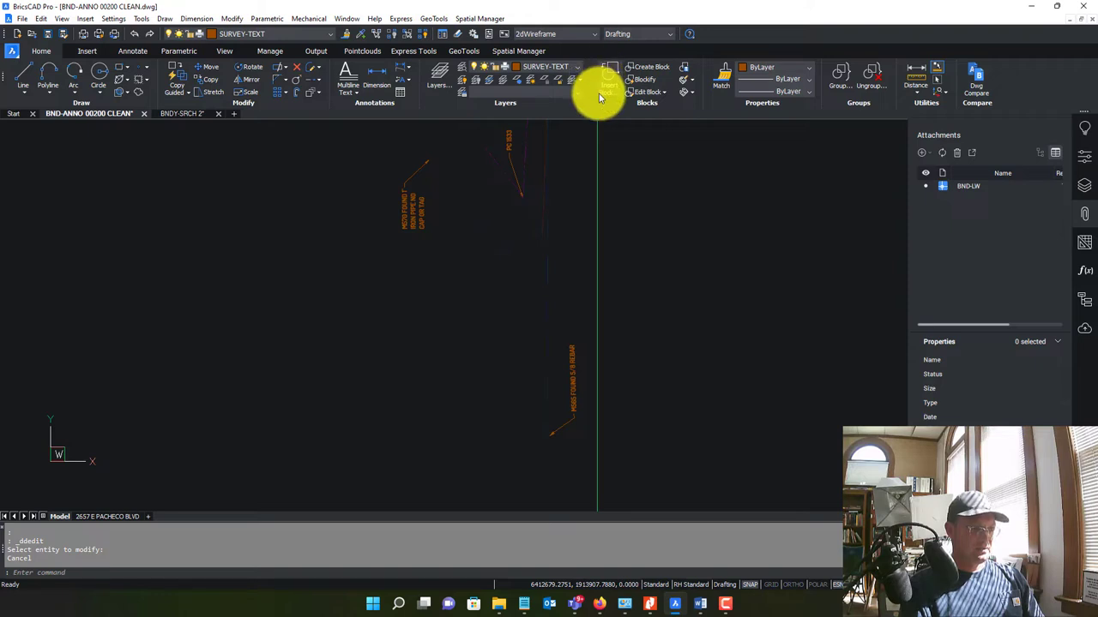
pyautogui.moveTo(421, 181)
pyautogui.mouseDown(button='middle')
pyautogui.moveTo(657, 488)
pyautogui.moveTo(539, 291)
pyautogui.moveTo(537, 315)
pyautogui.moveTo(615, 350)
pyautogui.moveTo(872, 394)
pyautogui.moveTo(409, 286)
pyautogui.mouseUp(button='middle')
pyautogui.scroll(-4, 615, 331)
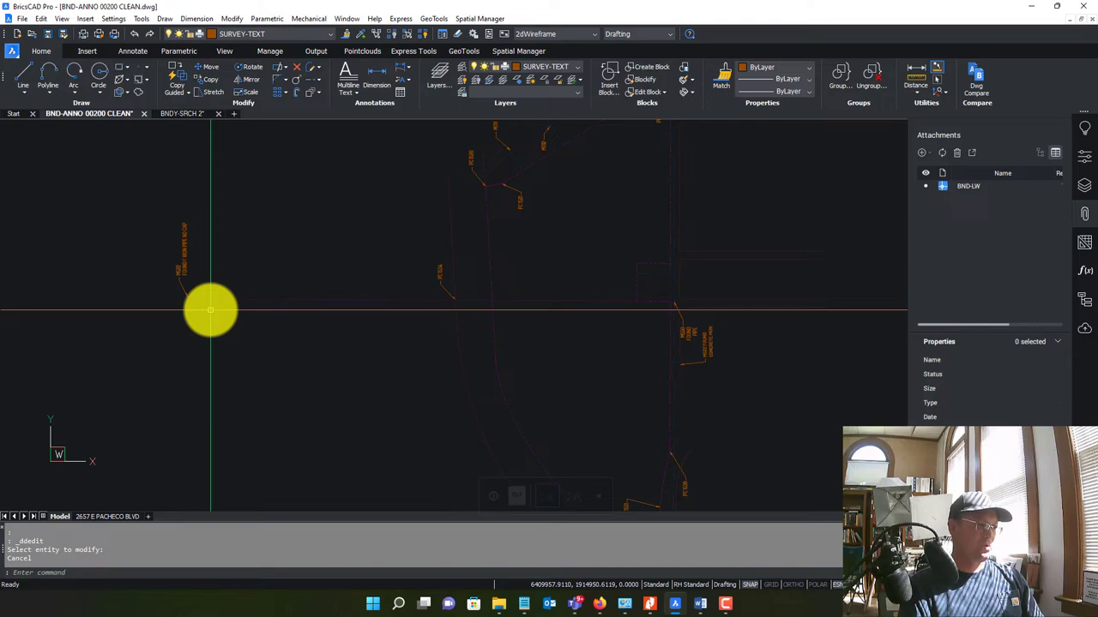
# Center the view on the M522 FOUND 1" IRON PIPE NO CAP label
pyautogui.moveTo(208, 308); pyautogui.dragTo(359, 323, button='middle')
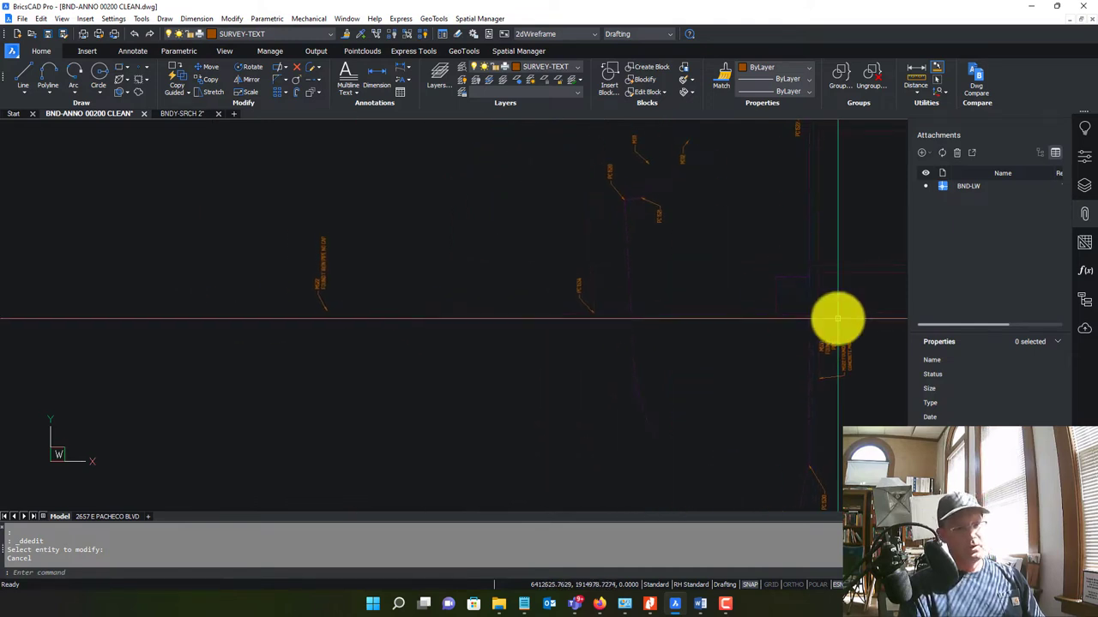
pyautogui.scroll(3, 317, 285)
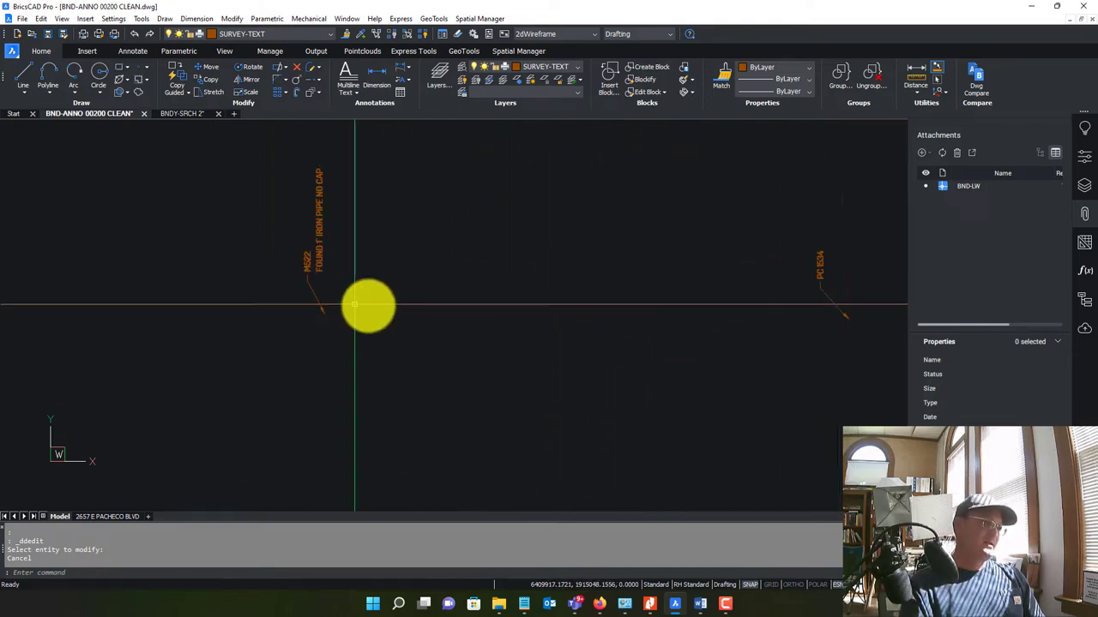
pyautogui.moveTo(371, 316); pyautogui.dragTo(372, 322, button='middle')
pyautogui.scroll(-2, 228, 324)
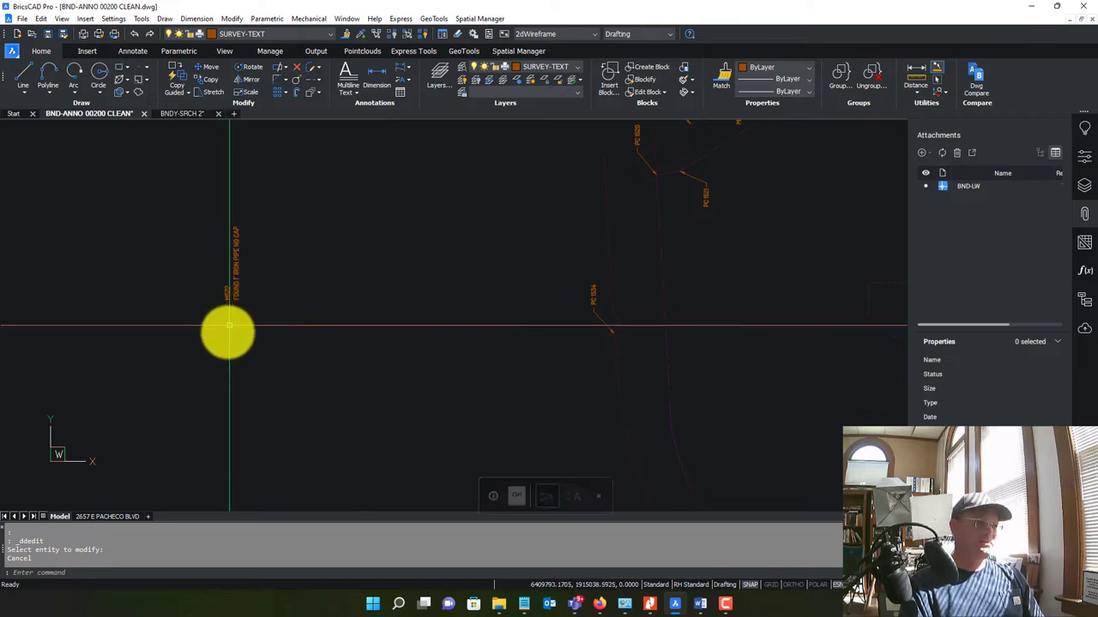
pyautogui.press('ctrl')
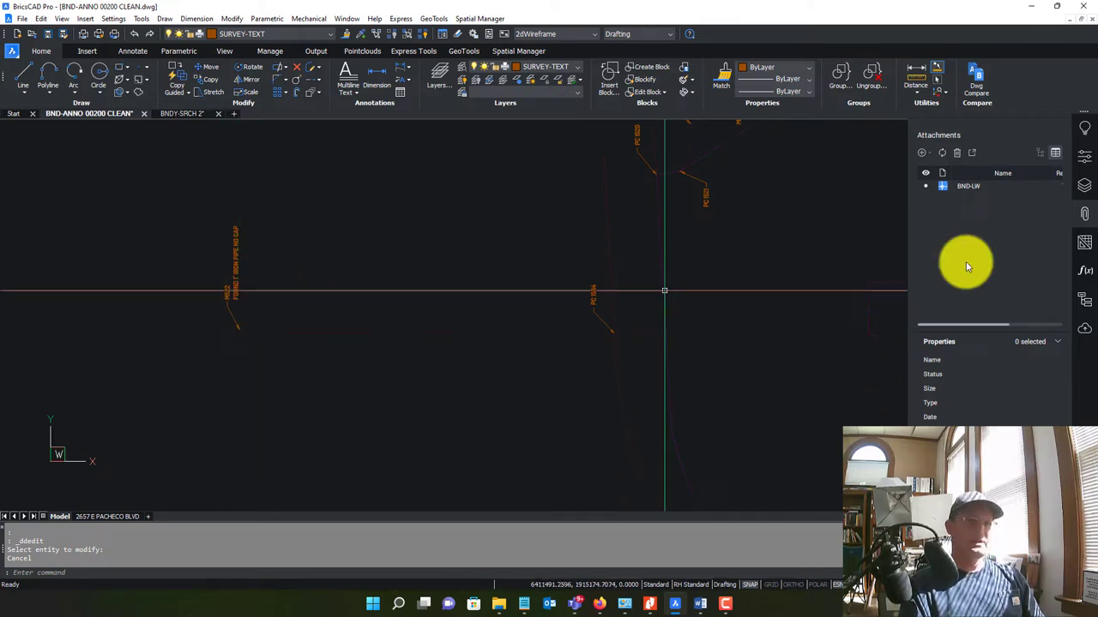
pyautogui.moveTo(573, 259); pyautogui.dragTo(187, 259, button='middle')
pyautogui.moveTo(389, 333); pyautogui.dragTo(826, 287, button='middle')
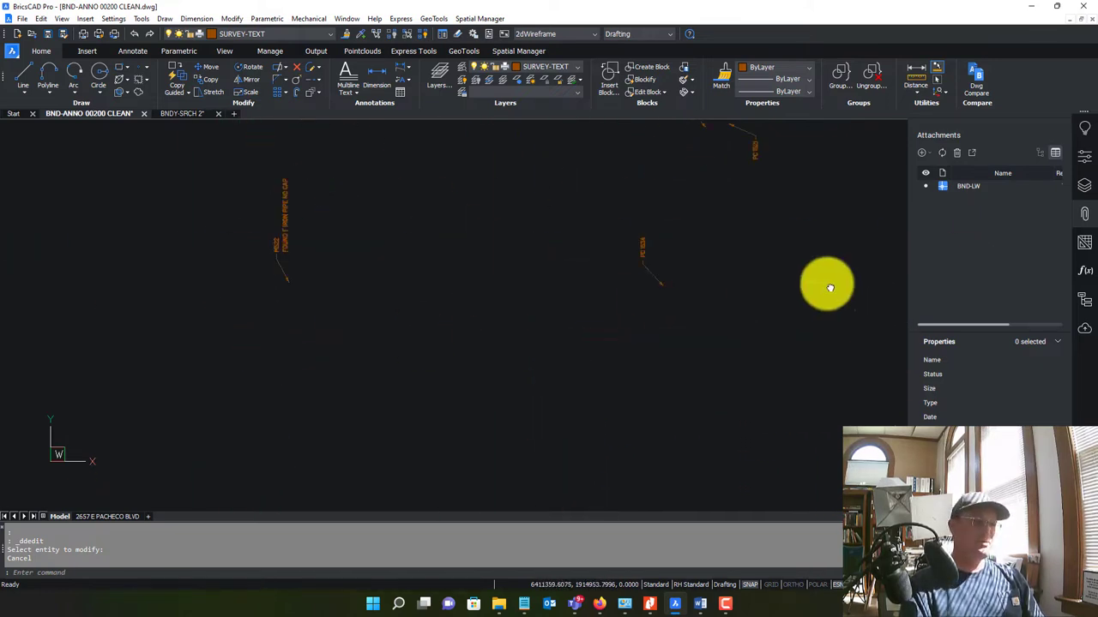
pyautogui.moveTo(234, 290); pyautogui.dragTo(426, 277, button='middle')
pyautogui.moveTo(511, 272); pyautogui.dragTo(443, 299, button='middle')
pyautogui.scroll(5, 335, 311)
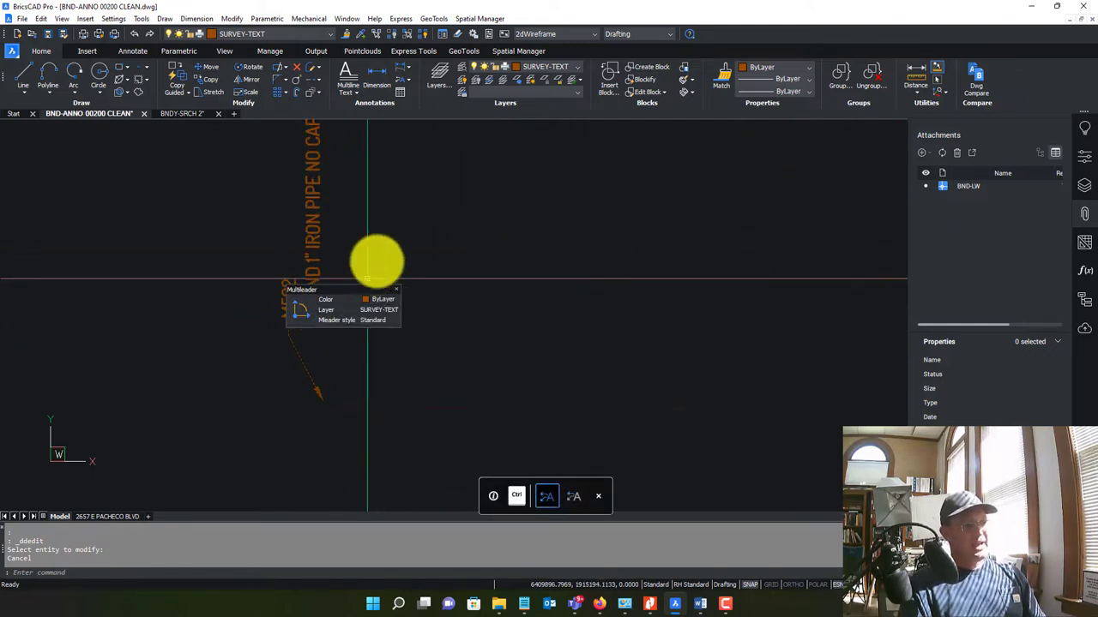
pyautogui.scroll(-1, 348, 257)
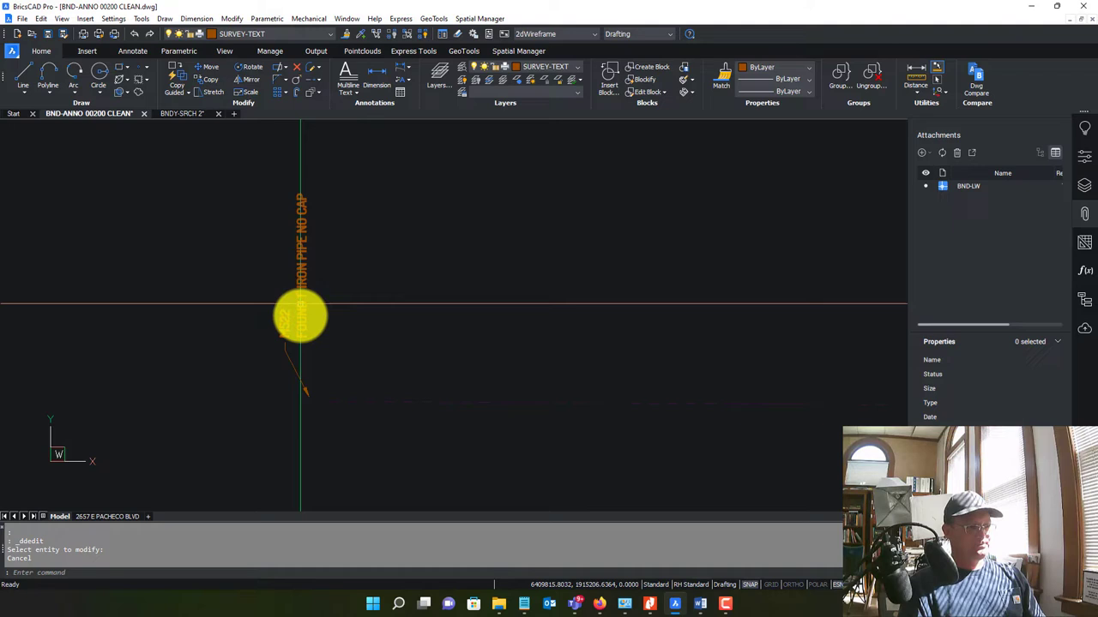
pyautogui.moveTo(299, 334)
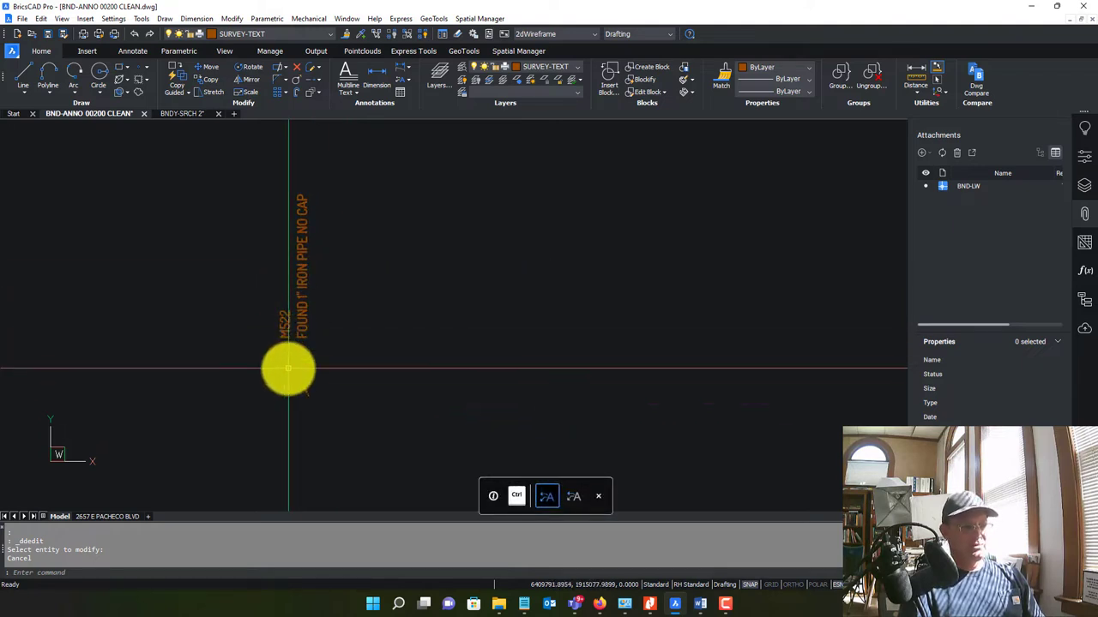
pyautogui.moveTo(355, 385)
pyautogui.mouseDown(button='middle')
pyautogui.moveTo(303, 337)
pyautogui.moveTo(386, 252)
pyautogui.mouseUp(button='middle')
pyautogui.scroll(-2, 306, 326)
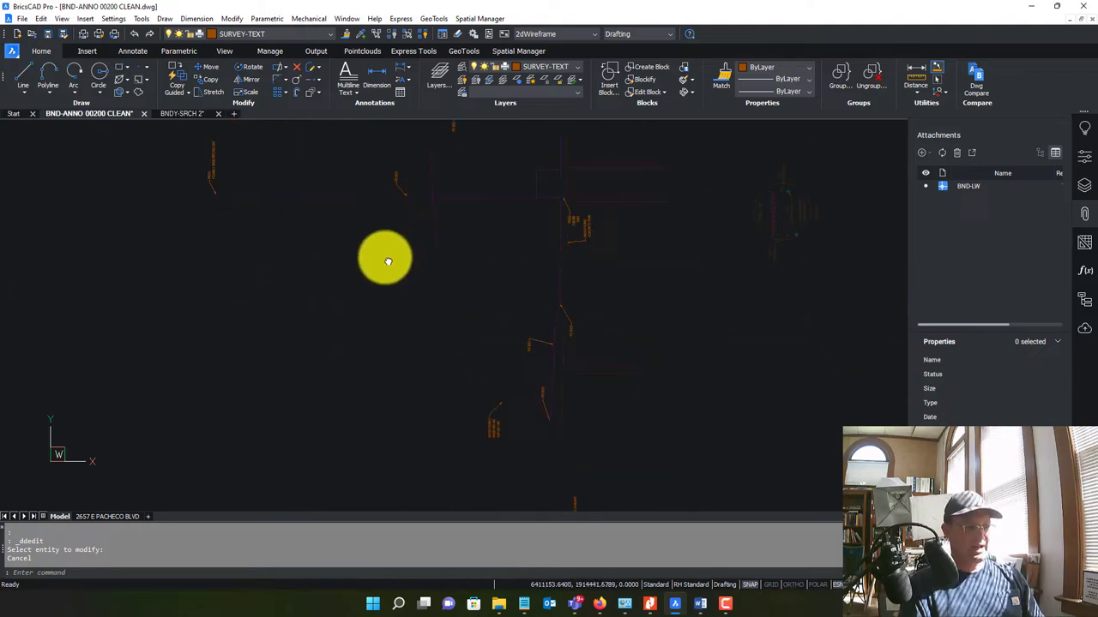
pyautogui.moveTo(527, 439)
pyautogui.mouseDown(button='middle')
pyautogui.moveTo(400, 289)
pyautogui.moveTo(541, 451)
pyautogui.moveTo(431, 289)
pyautogui.moveTo(486, 450)
pyautogui.mouseUp(button='middle')
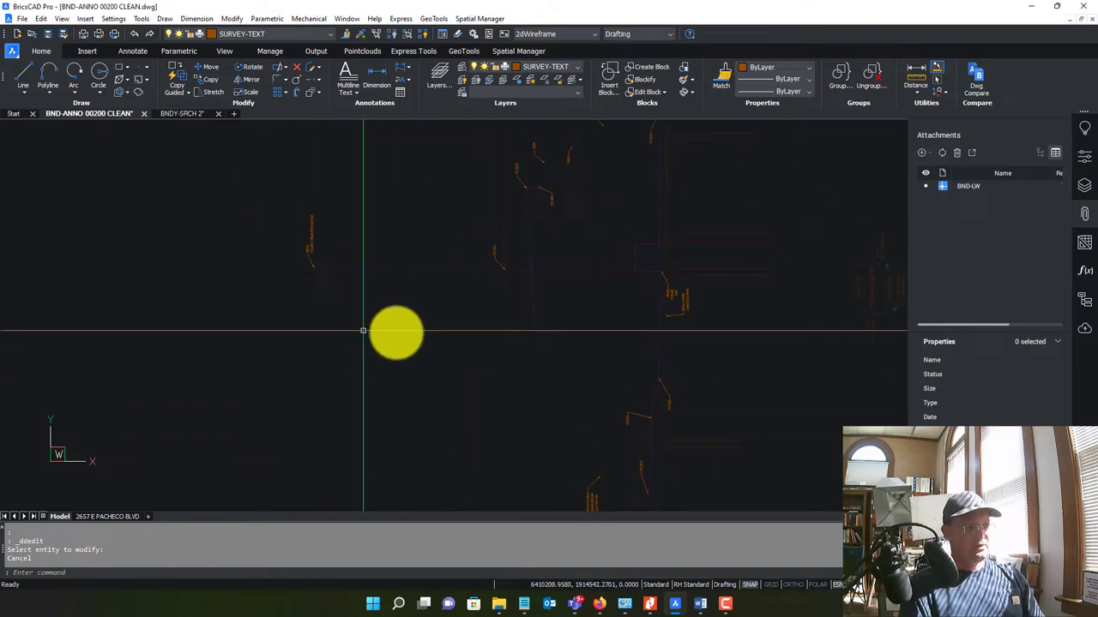
pyautogui.scroll(5, 316, 255)
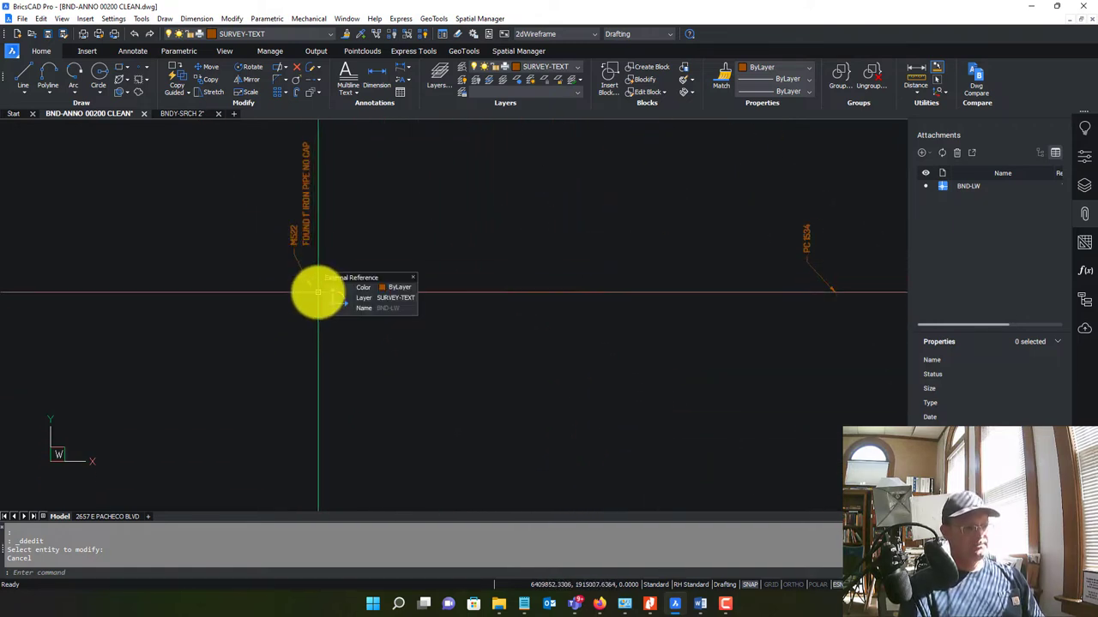
pyautogui.moveTo(322, 296)
pyautogui.mouseDown(button='middle')
pyautogui.moveTo(304, 360)
pyautogui.moveTo(326, 275)
pyautogui.moveTo(306, 385)
pyautogui.moveTo(275, 367)
pyautogui.mouseUp(button='middle')
pyautogui.moveTo(262, 371)
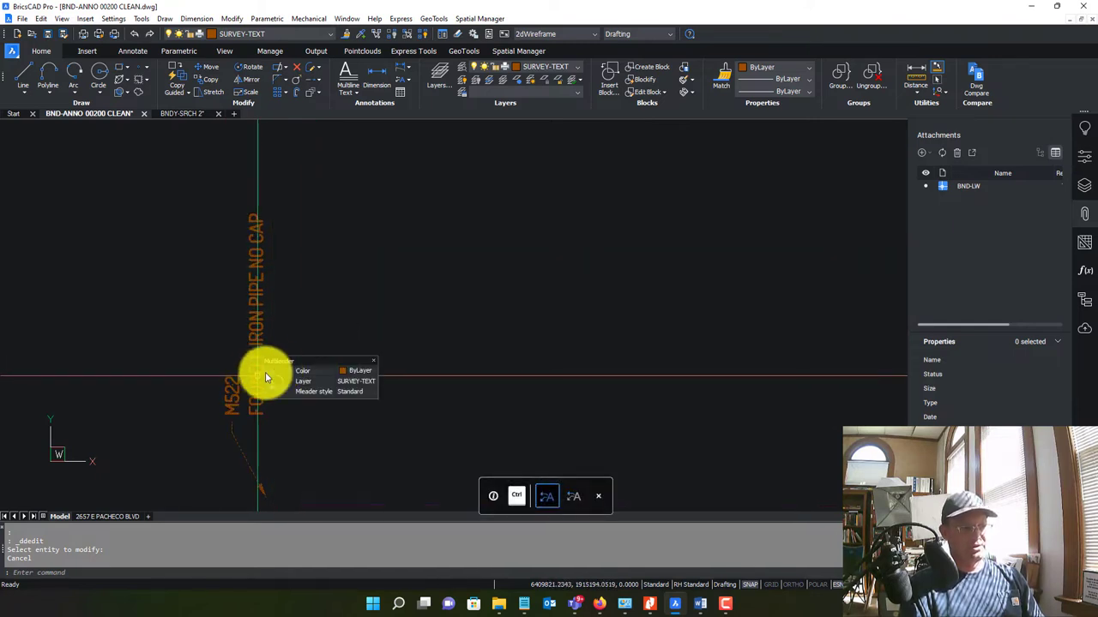
pyautogui.scroll(-5, 272, 309)
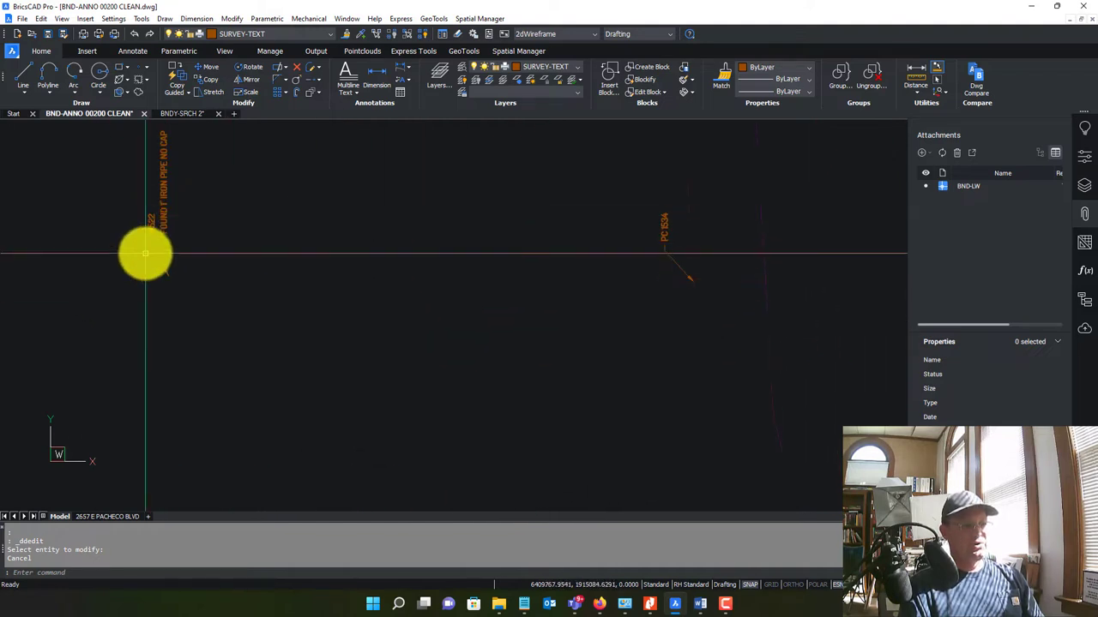
pyautogui.scroll(-3, 180, 262)
pyautogui.moveTo(184, 269); pyautogui.dragTo(326, 298, button='middle')
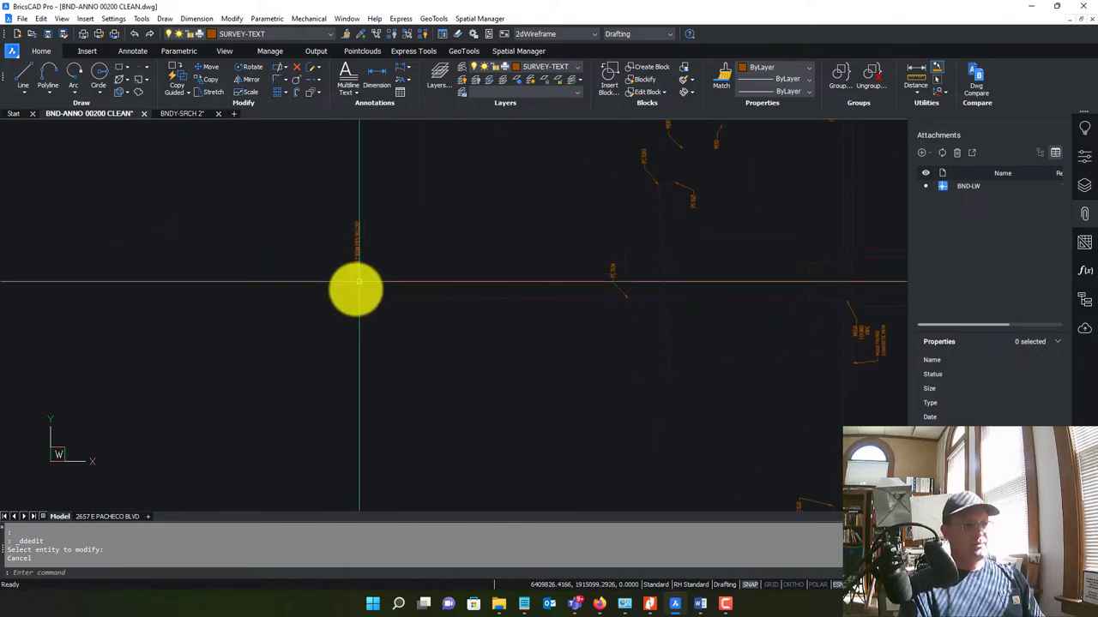
pyautogui.scroll(2, 361, 281)
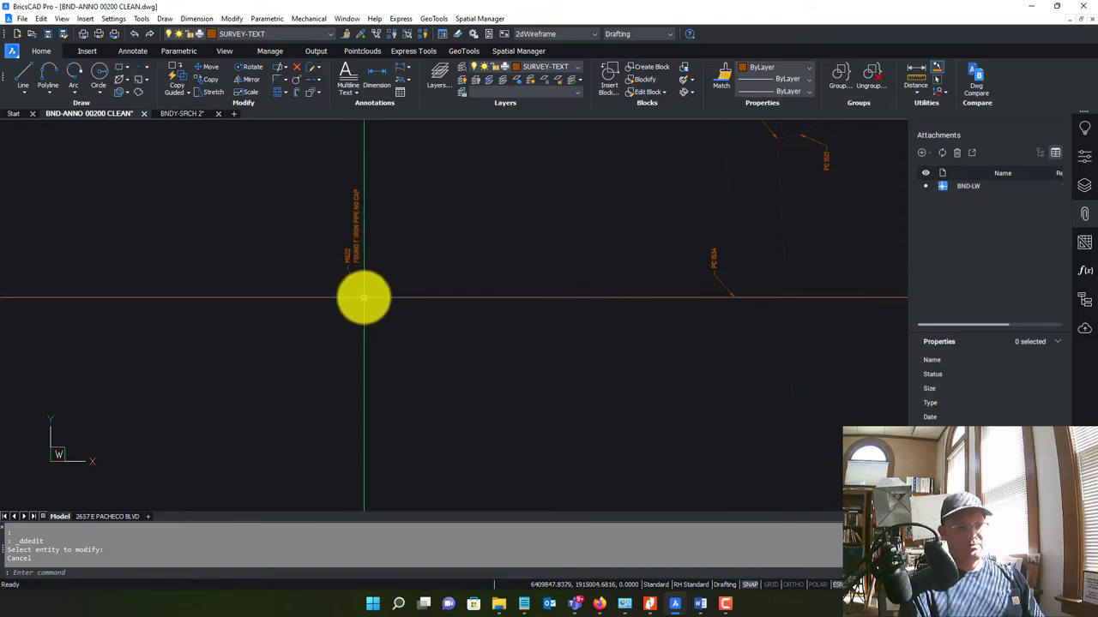
pyautogui.scroll(2, 380, 242)
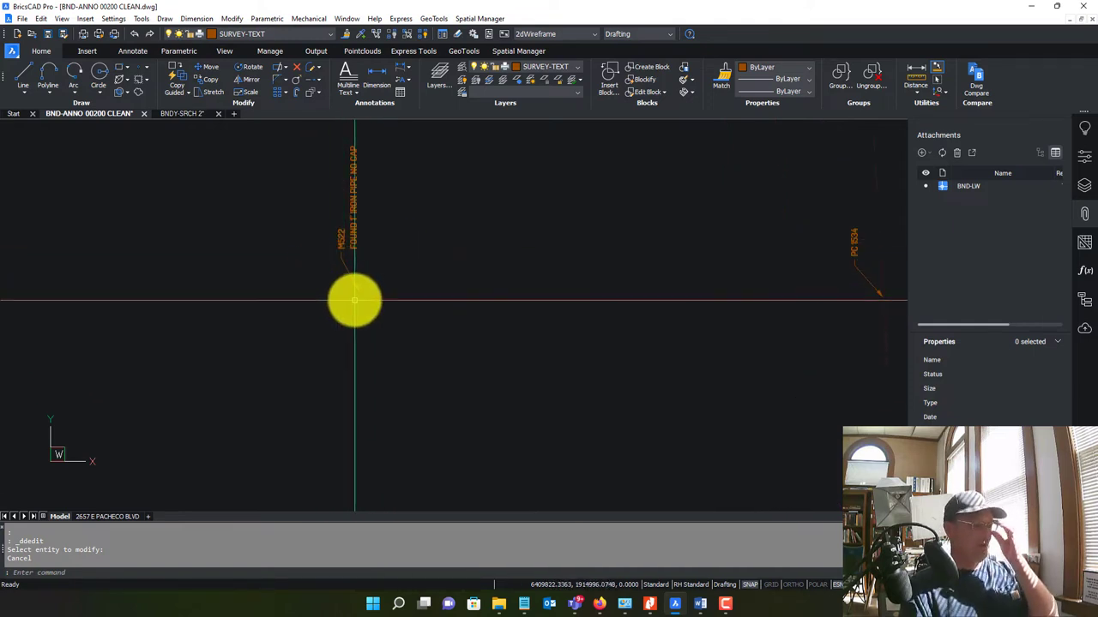
pyautogui.scroll(3, 360, 291)
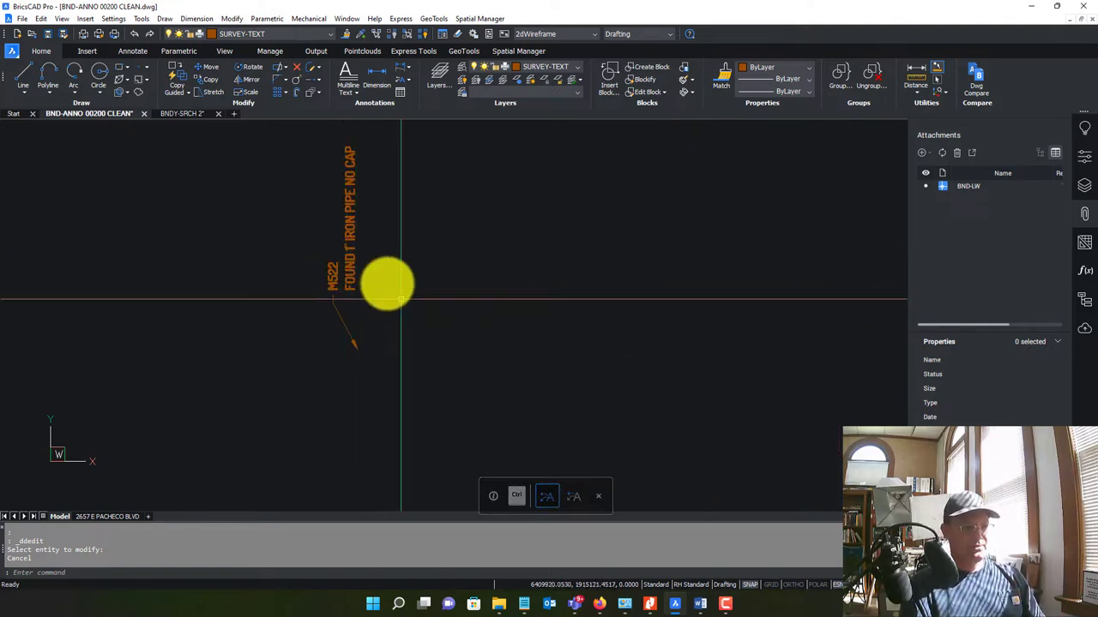
pyautogui.press('ctrl')
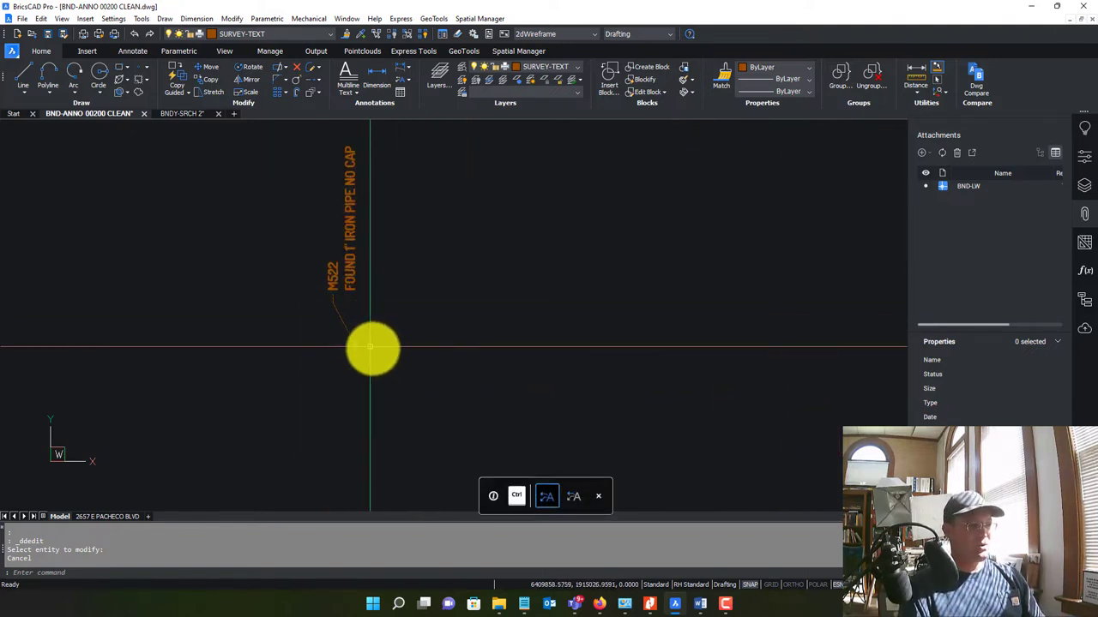
pyautogui.scroll(-1, 505, 389)
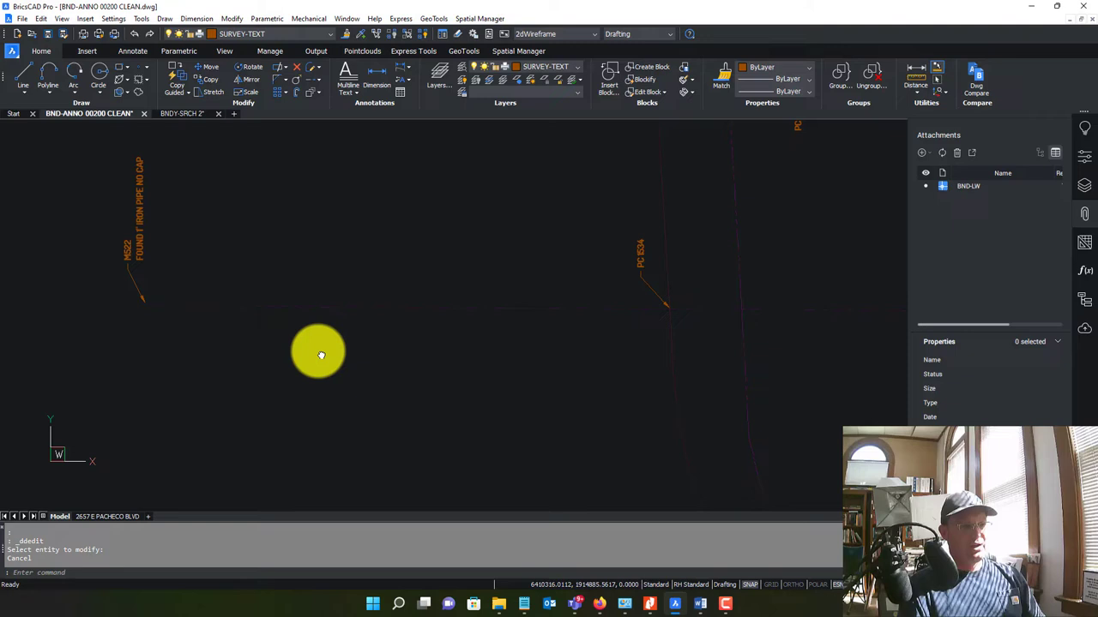
pyautogui.scroll(3, 172, 306)
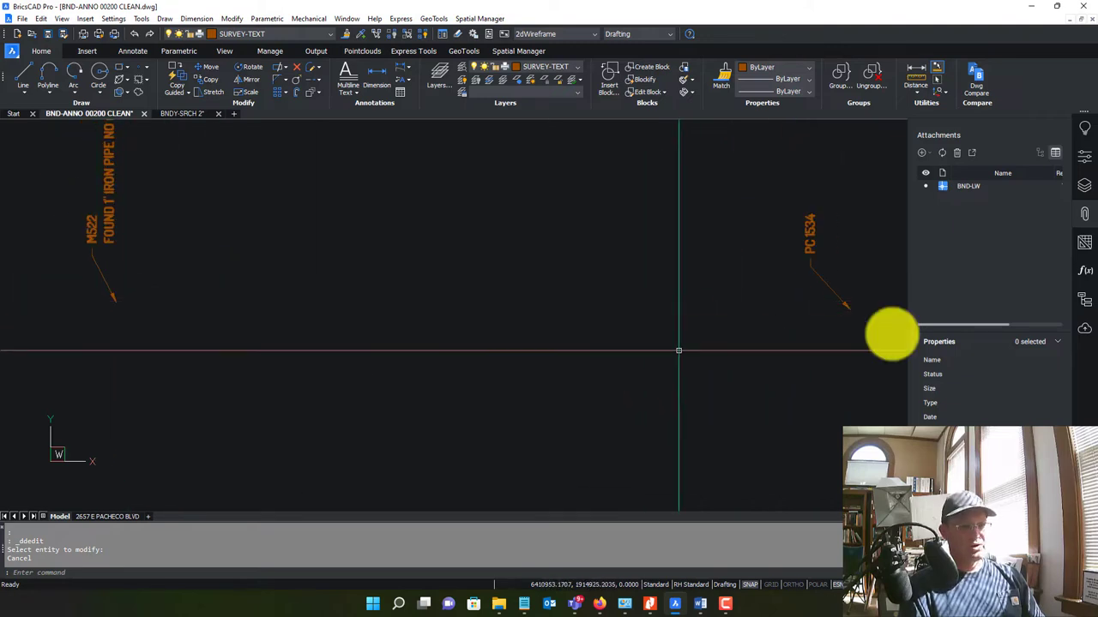
pyautogui.scroll(-3, 115, 321)
pyautogui.moveTo(343, 252)
pyautogui.mouseDown(button='middle')
pyautogui.moveTo(282, 272)
pyautogui.moveTo(311, 343)
pyautogui.moveTo(320, 289)
pyautogui.mouseUp(button='middle')
pyautogui.scroll(-1, 296, 279)
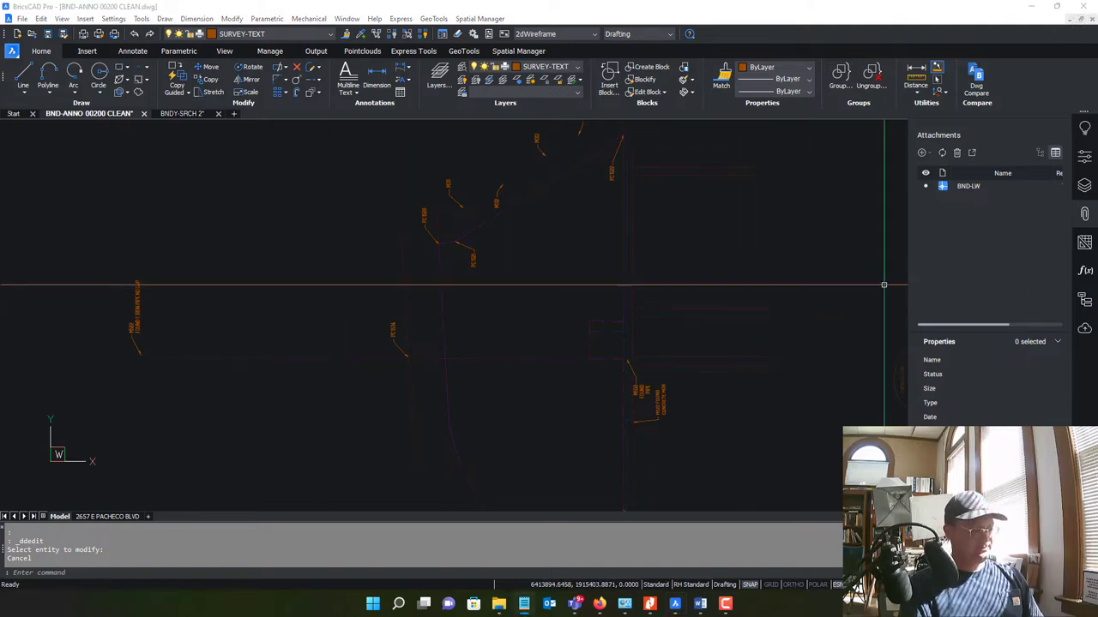
# Paste the M 522 rejection note as a new paragraph after the M 313 note
pyautogui.click(702, 601)
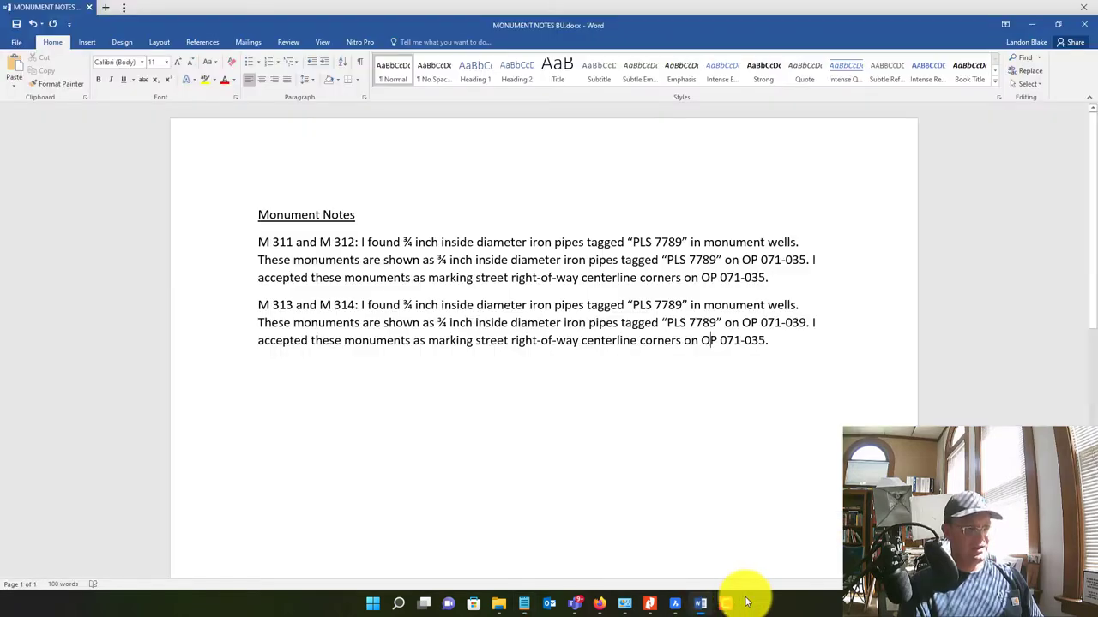
pyautogui.click(809, 335)
pyautogui.press('Return')
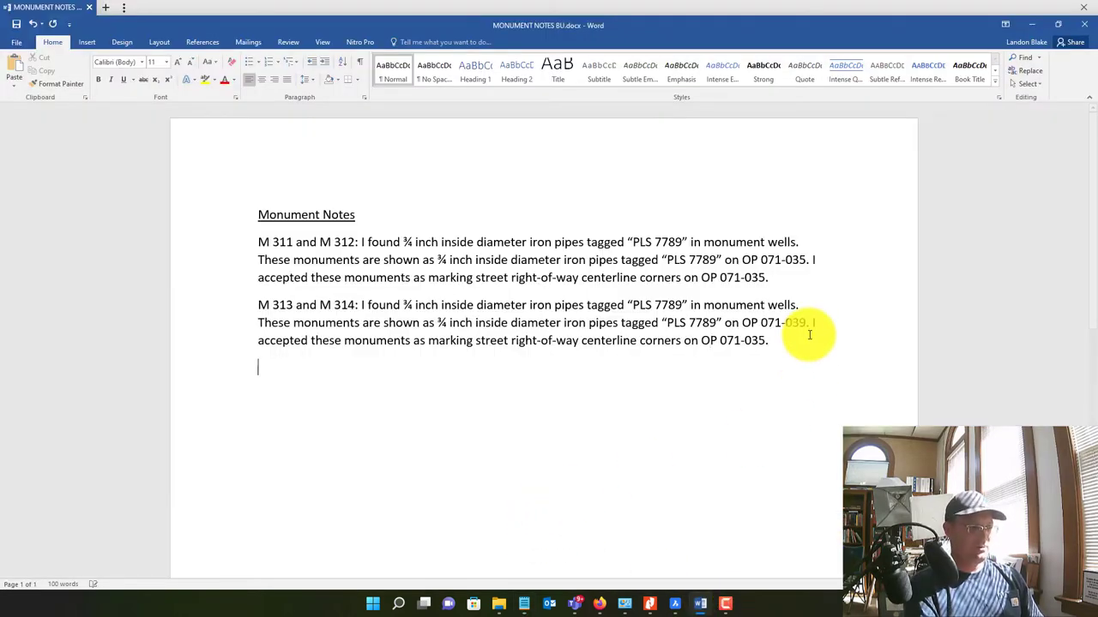
pyautogui.write('M 522: I found a 1 inch diameter iron pipe with no cap or tag. The monument was found 6 inches below the paved road surface. It was located approximately 5.5 feet from the record location of the intersection of Prince Road right-of-way centerline and the north line of Lot 12 as shown on RS 03-018. I found no monument was found at the actual intersection point after a diligent search. This monument was not accepted as marking the intersection point. The record description of the monument on RS 03-018 is a 2 ½ inch diameter pipe. I rejected the monument because I found it over 5 feet out of position and the monument didn’t match the record description on RS 03-018.')
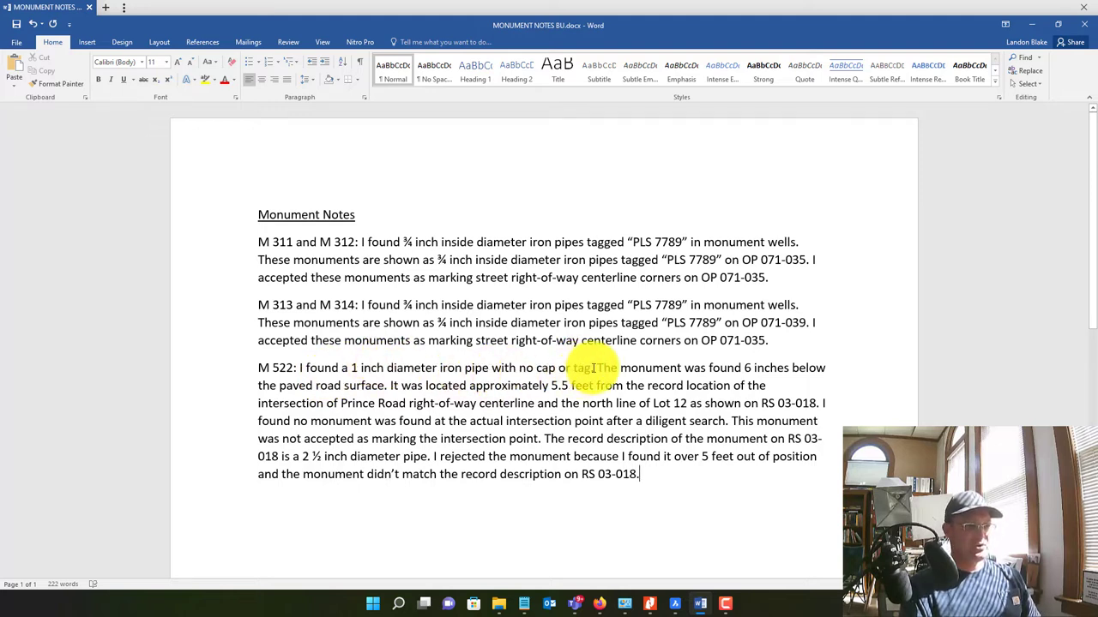
pyautogui.moveTo(593, 367); pyautogui.dragTo(493, 369)
pyautogui.click(752, 520)
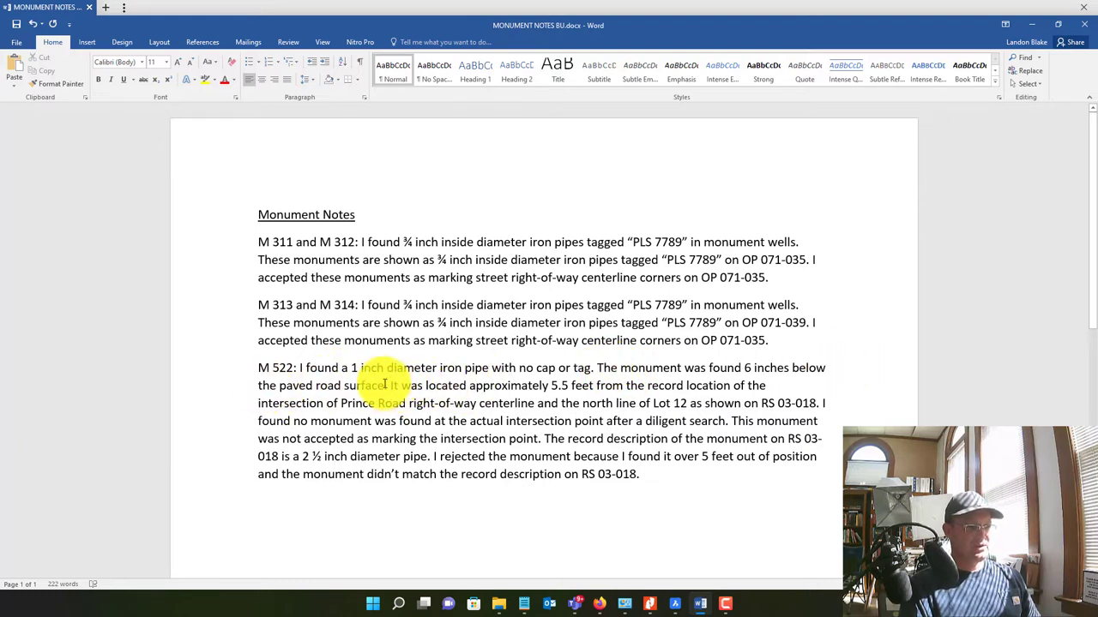
# Review the M 522 sentences on the 5.5 feet offset, diligent search and non-acceptance
pyautogui.moveTo(386, 385); pyautogui.dragTo(310, 367)
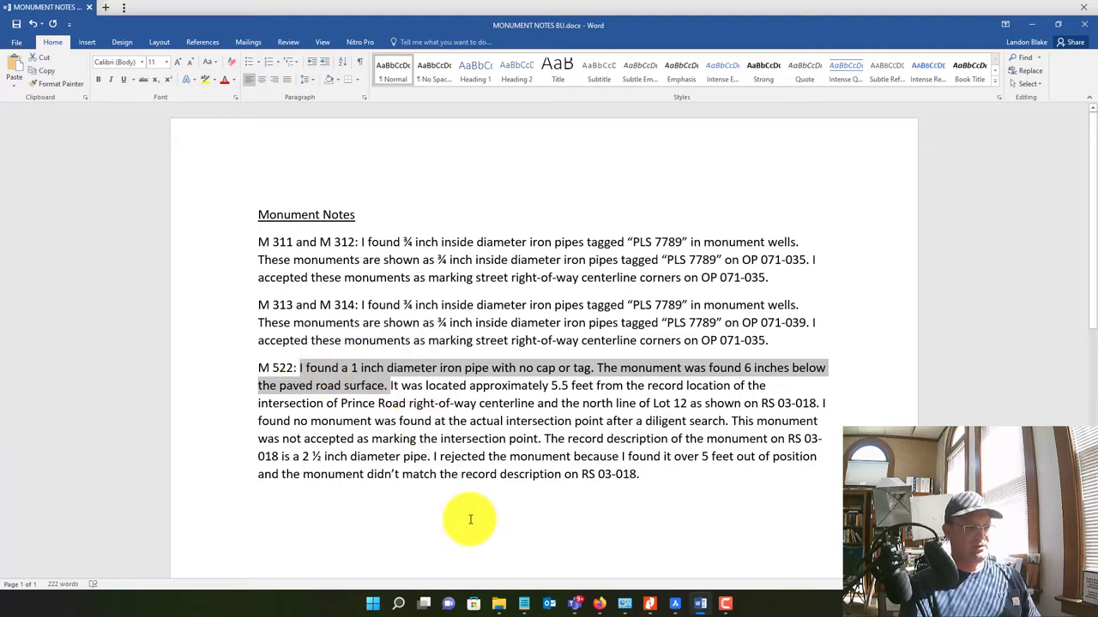
pyautogui.click(390, 385)
pyautogui.moveTo(391, 386); pyautogui.dragTo(821, 401)
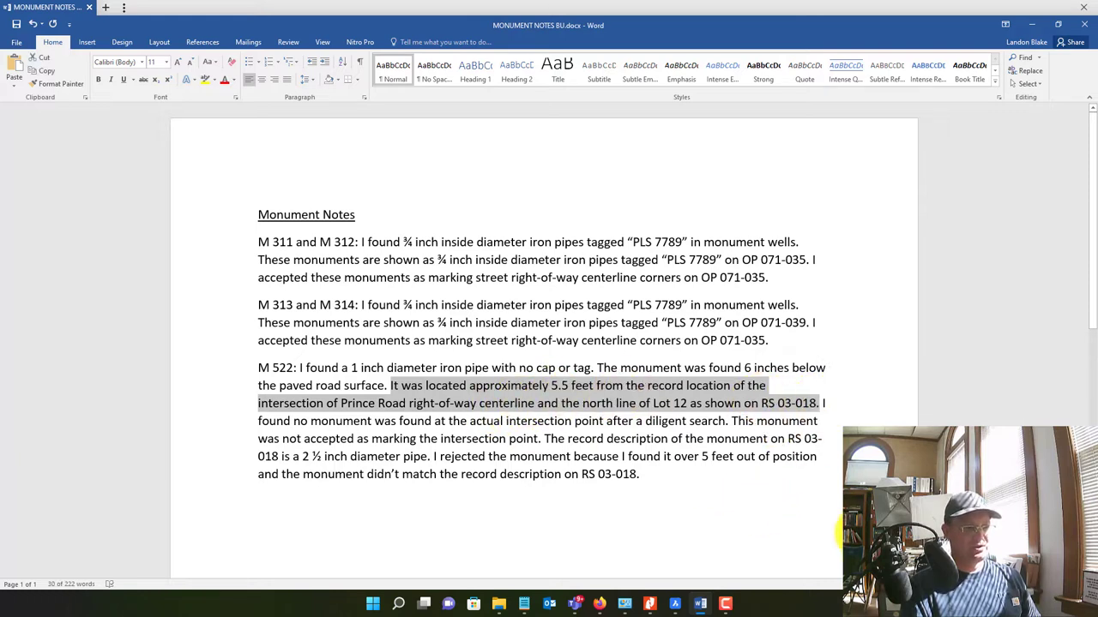
pyautogui.click(823, 454)
pyautogui.moveTo(823, 403); pyautogui.dragTo(720, 421)
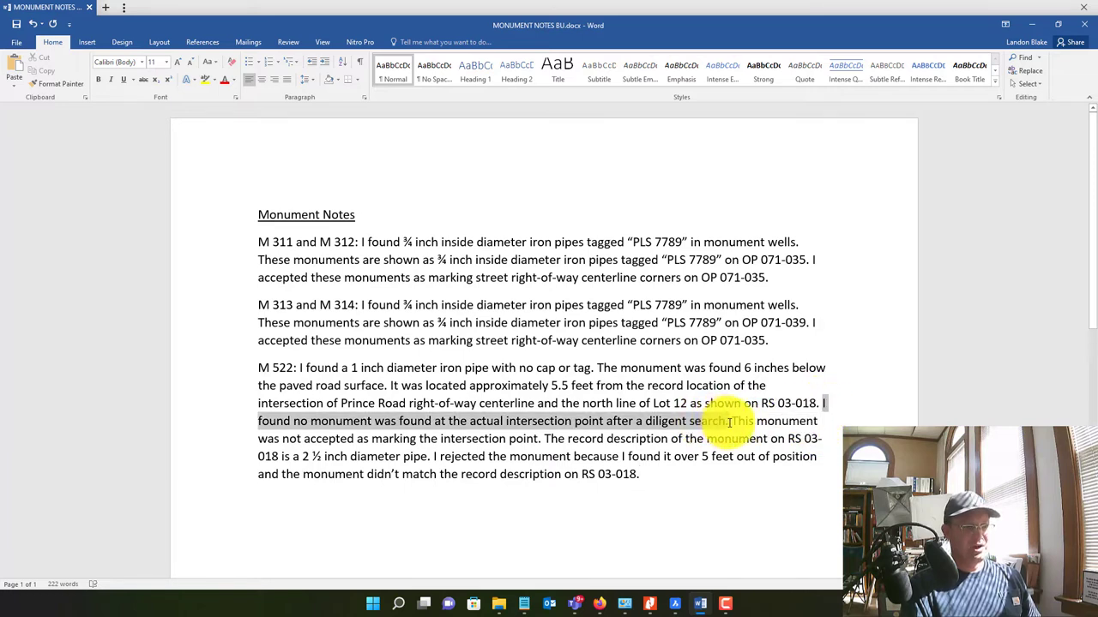
pyautogui.moveTo(729, 421); pyautogui.dragTo(730, 421)
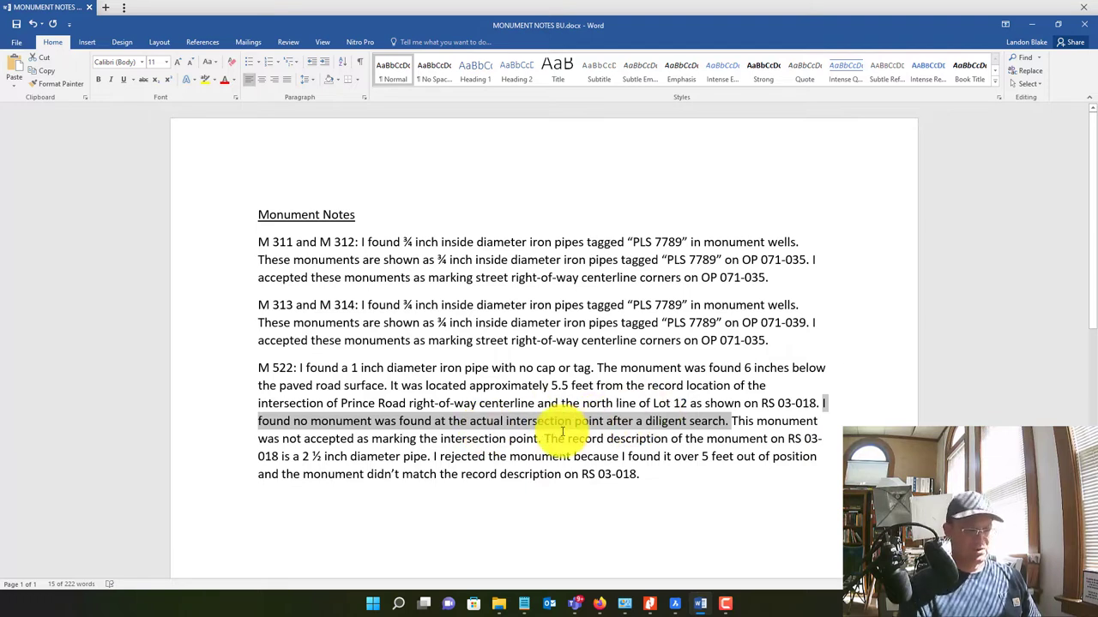
pyautogui.click(711, 496)
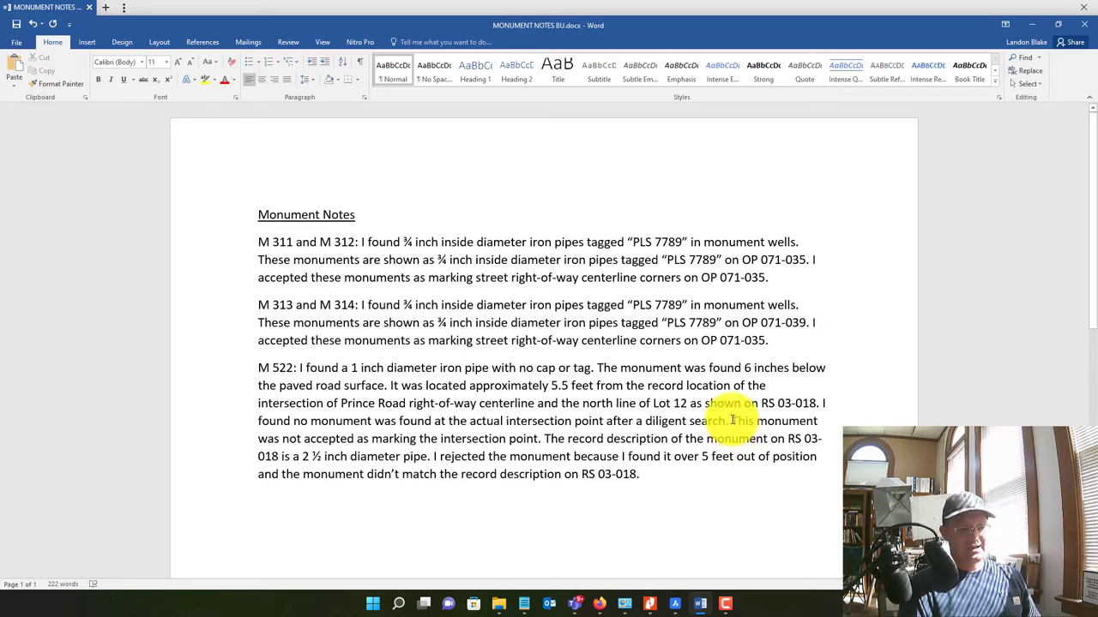
pyautogui.moveTo(732, 420); pyautogui.dragTo(530, 440)
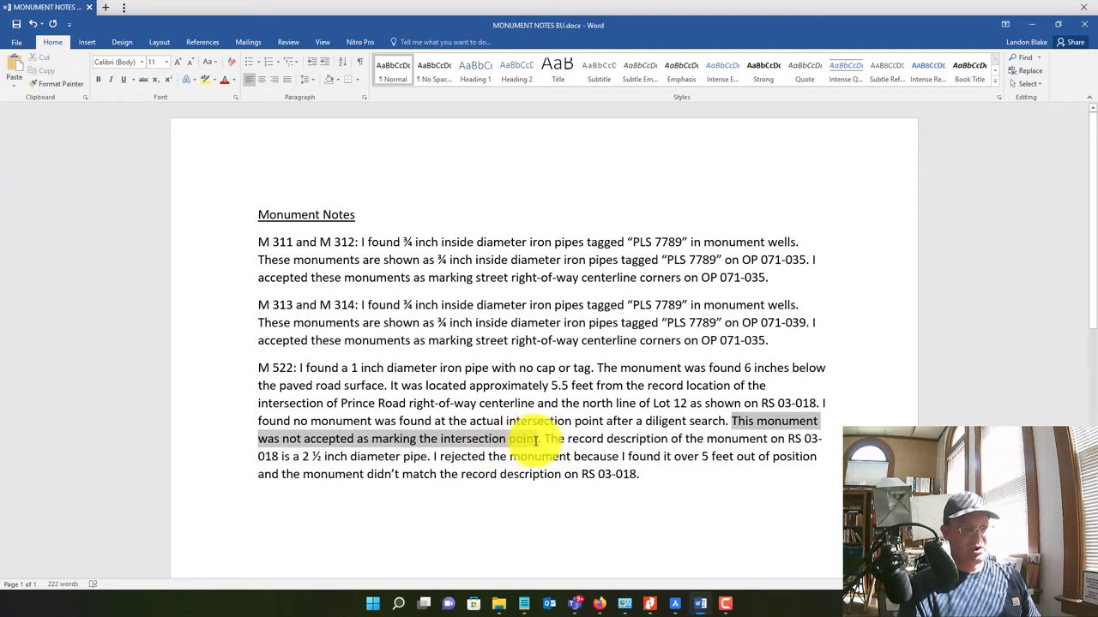
pyautogui.moveTo(541, 440); pyautogui.dragTo(429, 457)
pyautogui.click(547, 438)
# Move the record description sentence before 'It was located' in the M 522 note and proofread it
pyautogui.rightClick(383, 466)
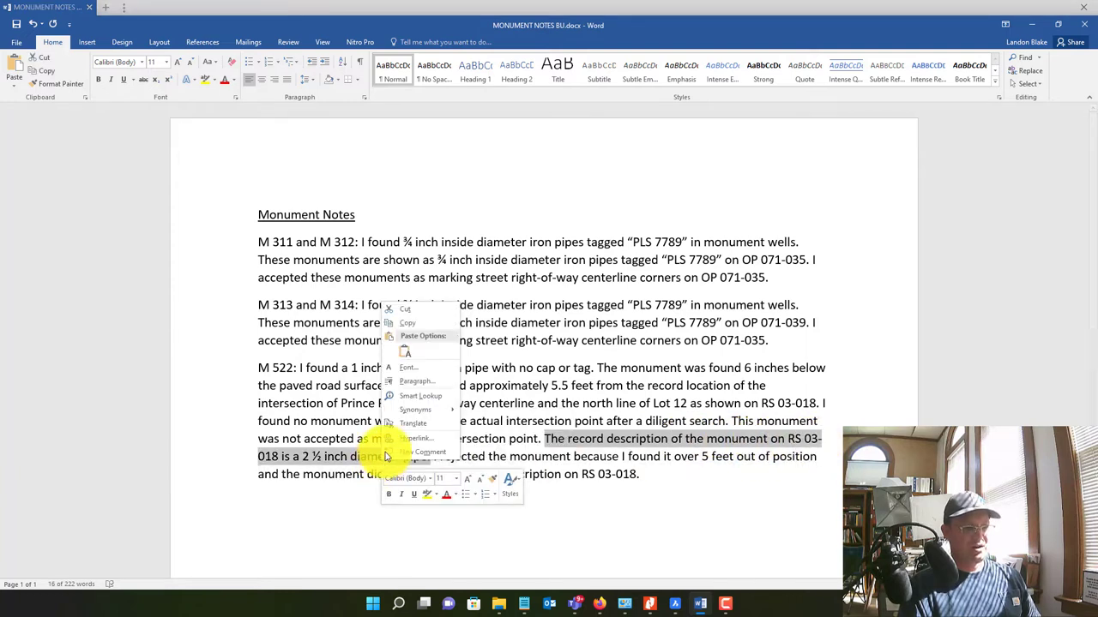
pyautogui.click(429, 308)
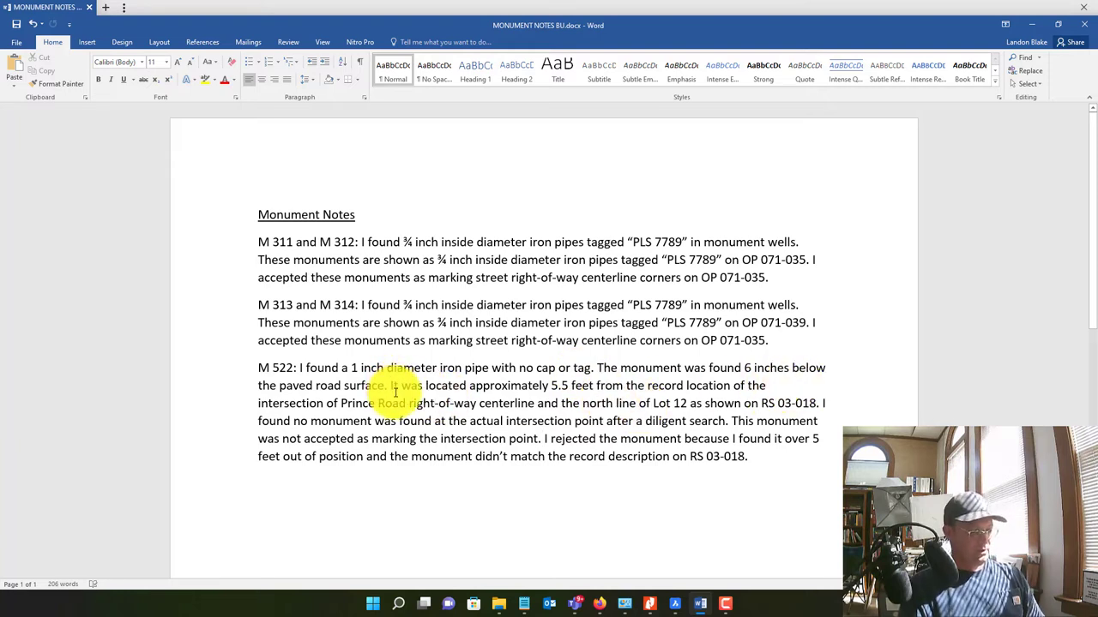
pyautogui.click(392, 387)
pyautogui.hotkey('ctrl', 'v')
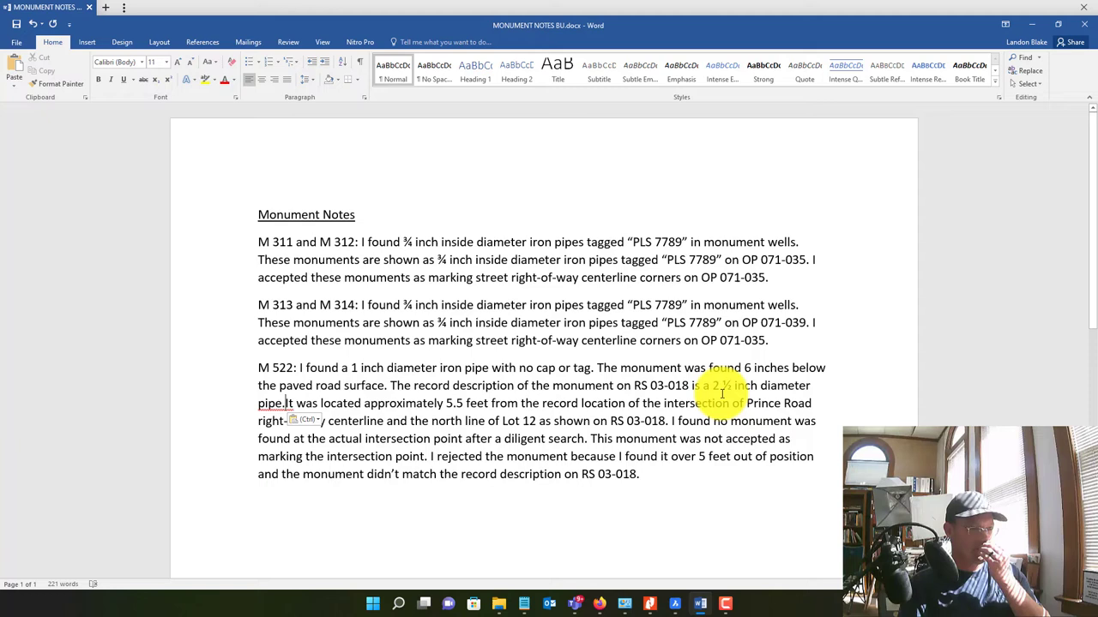
pyautogui.click(286, 403)
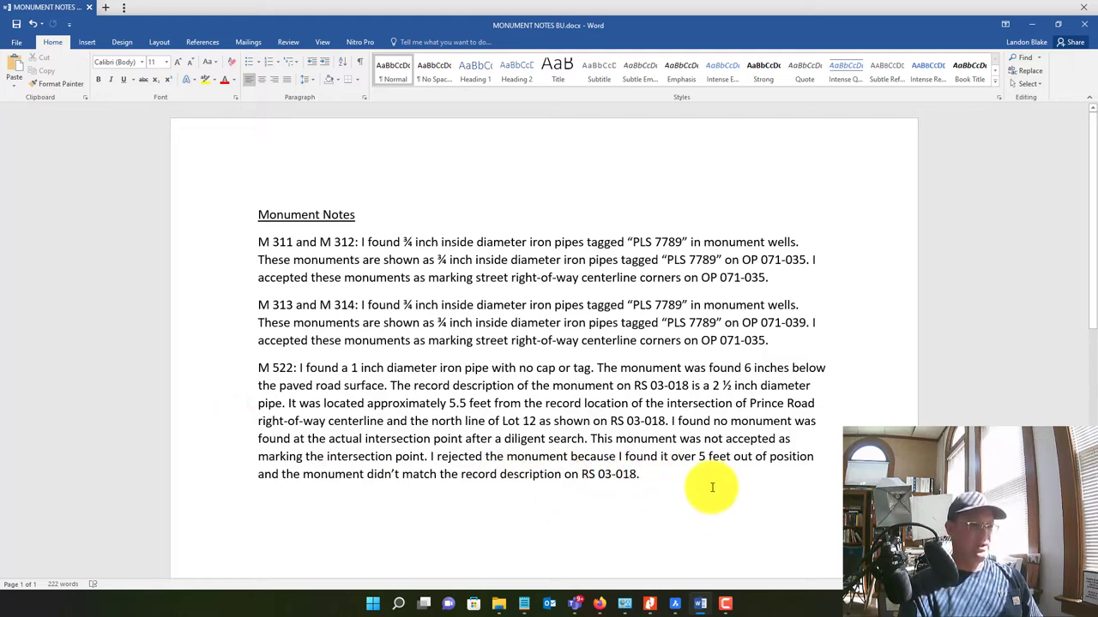
pyautogui.moveTo(645, 475); pyautogui.dragTo(255, 377)
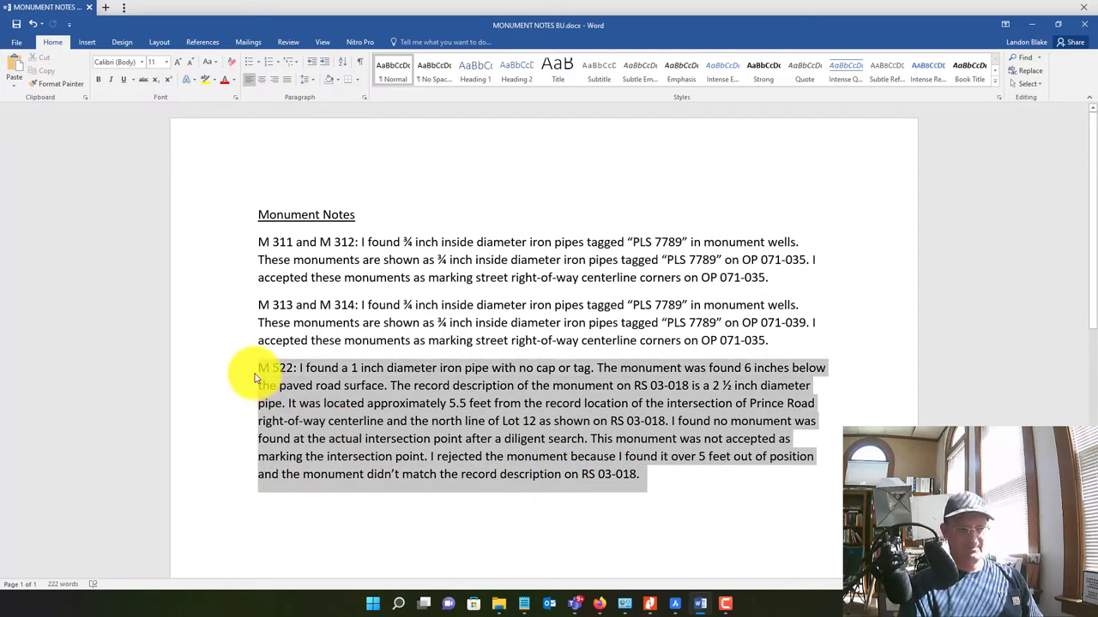
pyautogui.click(666, 482)
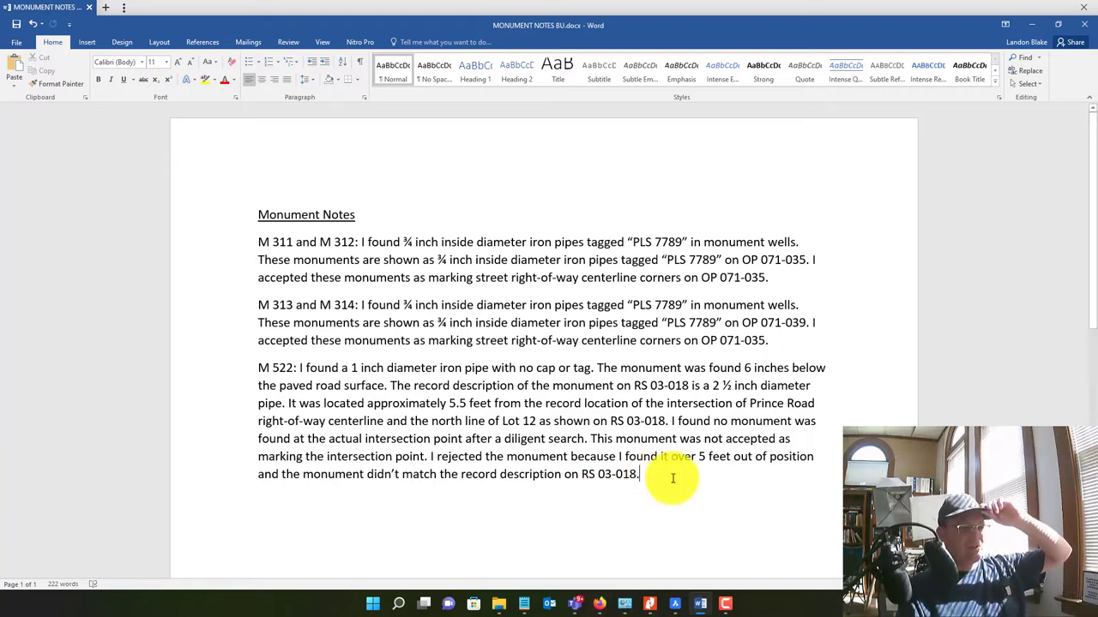
pyautogui.moveTo(673, 479); pyautogui.dragTo(237, 373)
pyautogui.click(709, 558)
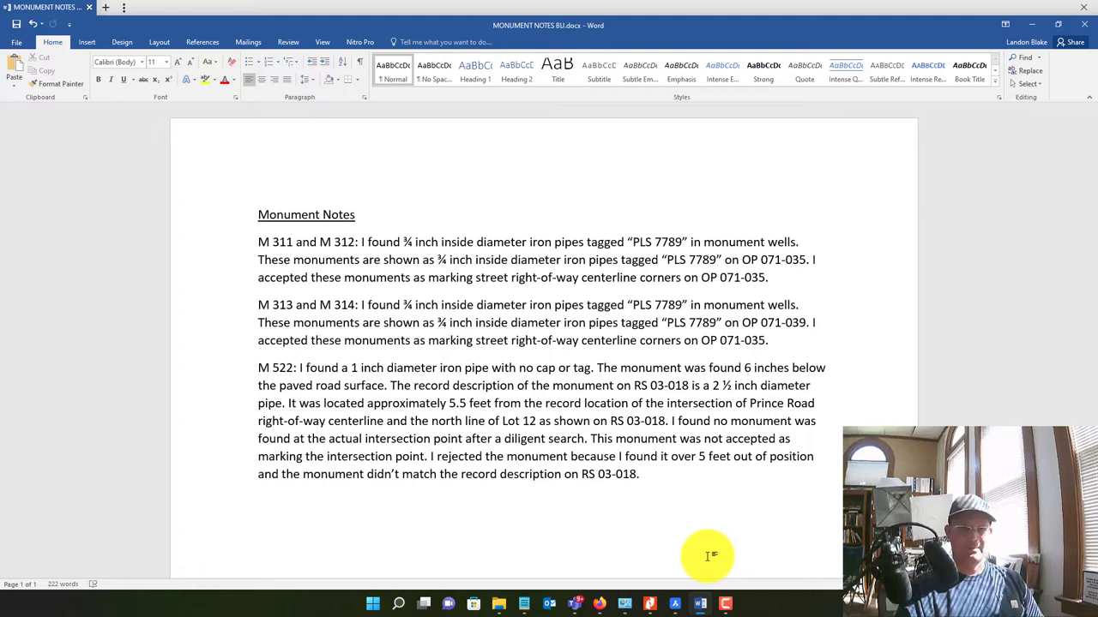
# Add a new paragraph with the M 523 note accepting the 4 inch by 4 inch concrete monument
pyautogui.hotkey('alt', 'Tab')
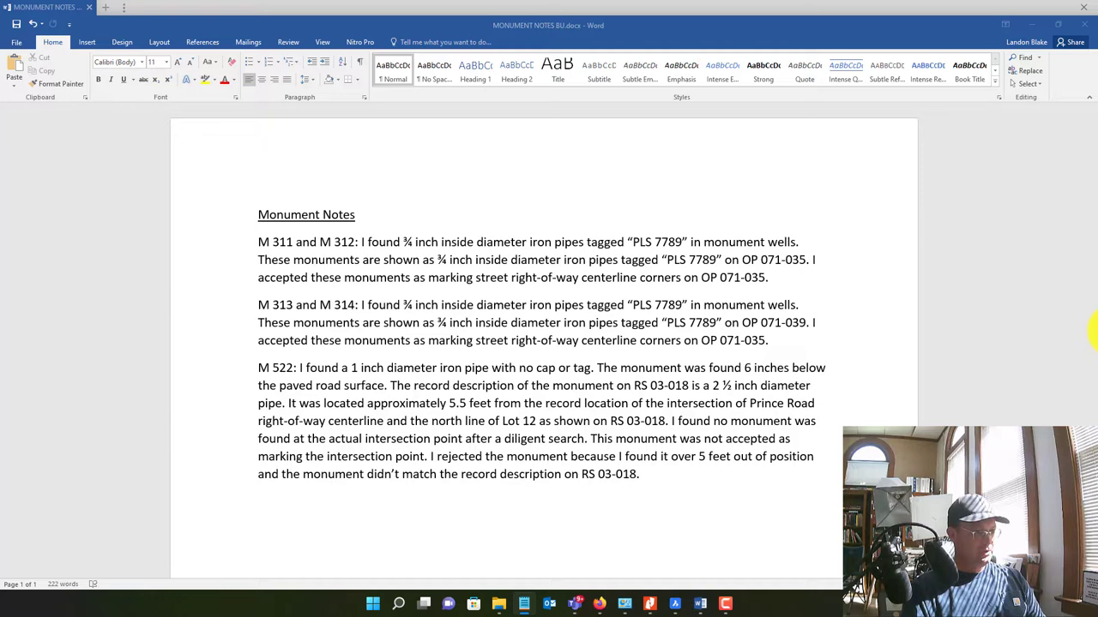
pyautogui.click(681, 536)
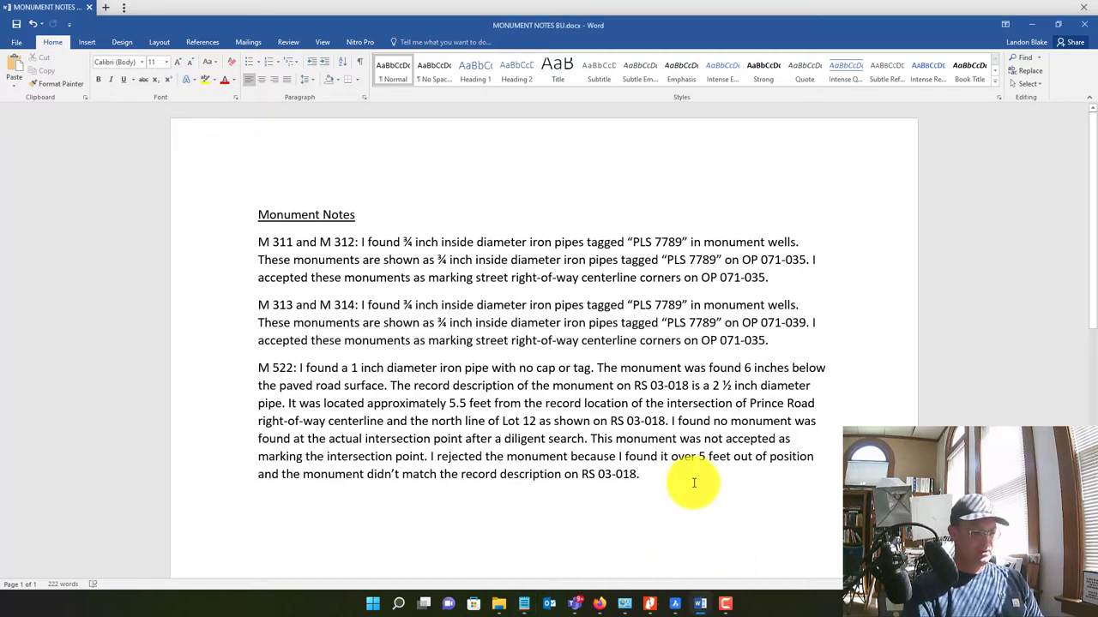
pyautogui.press('Return')
pyautogui.hotkey('ctrl', 'v')
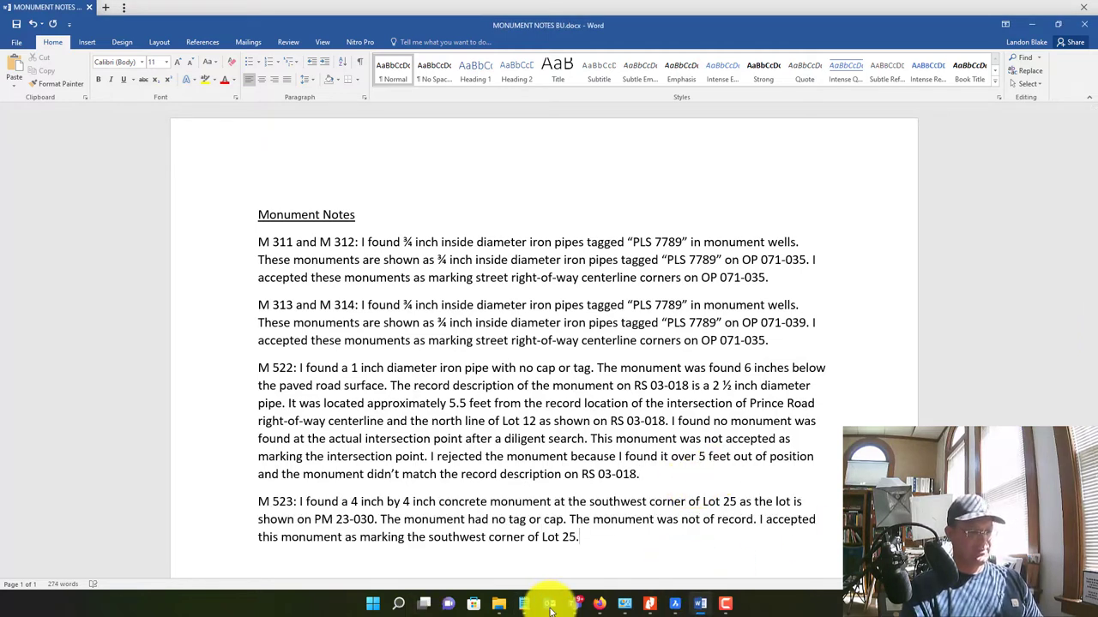
# Inspect the M522 concrete monument label in the drawing, then minimize BricsCAD to show the notes
pyautogui.click(675, 604)
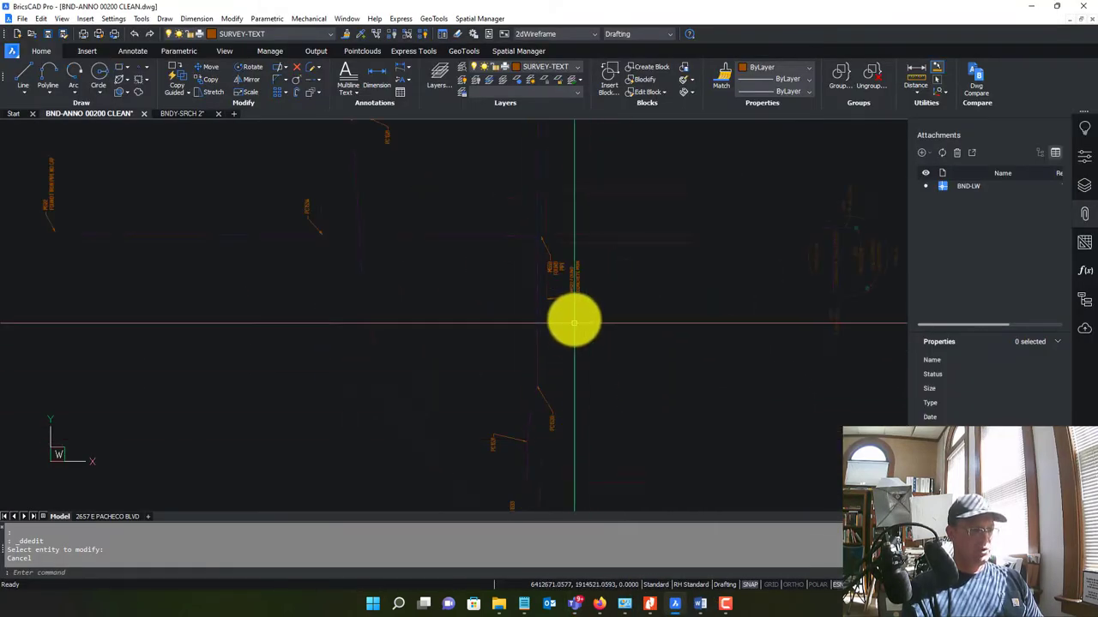
pyautogui.scroll(5, 574, 323)
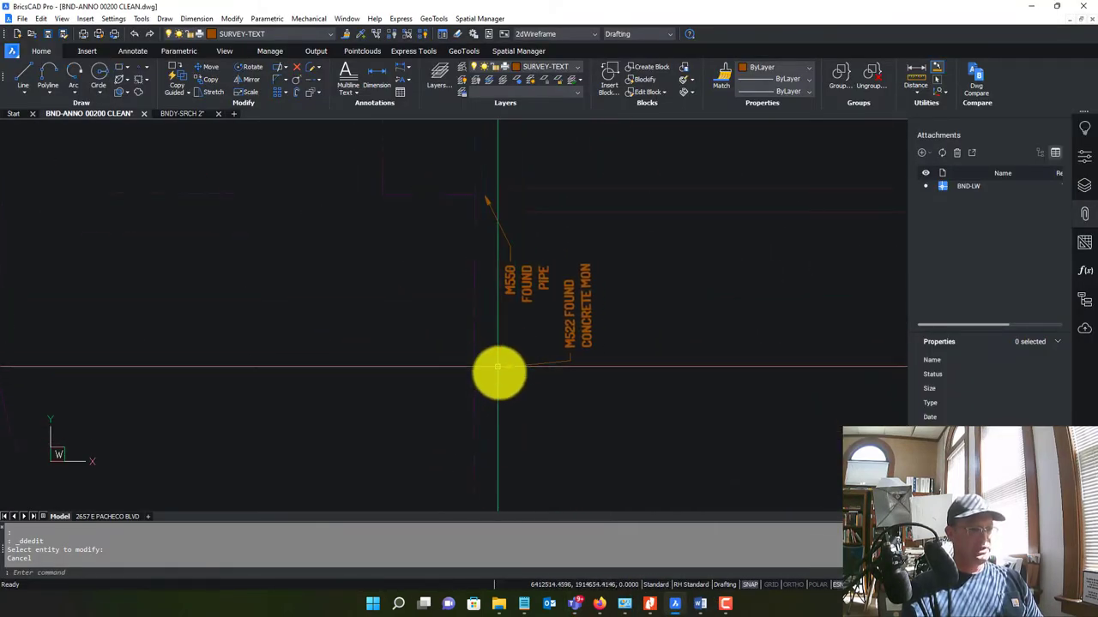
pyautogui.moveTo(501, 375)
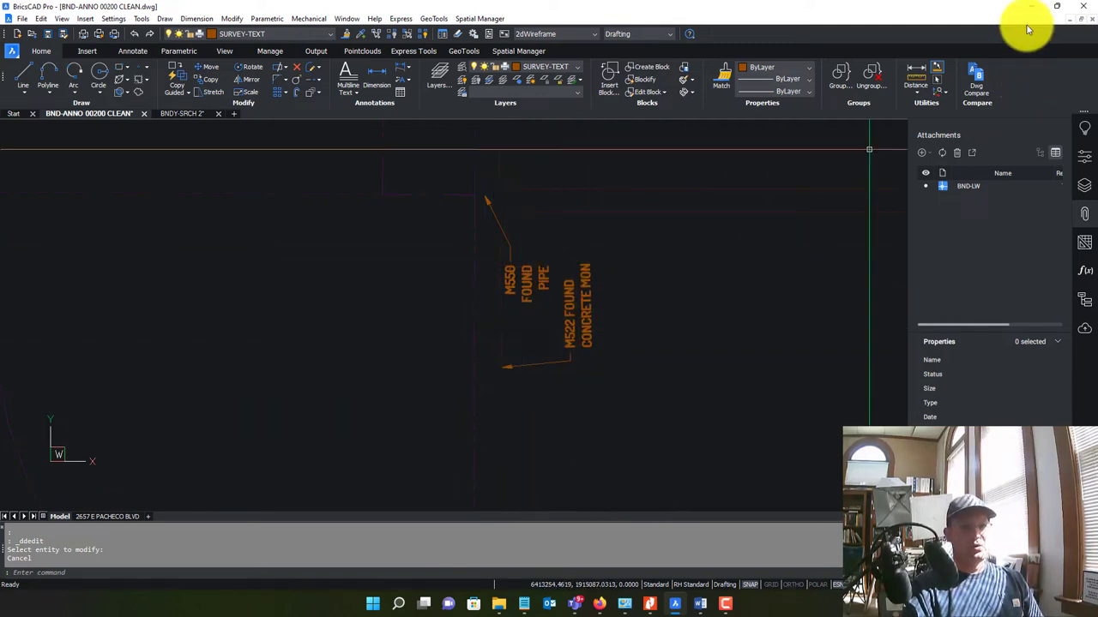
pyautogui.scroll(-6, 698, 135)
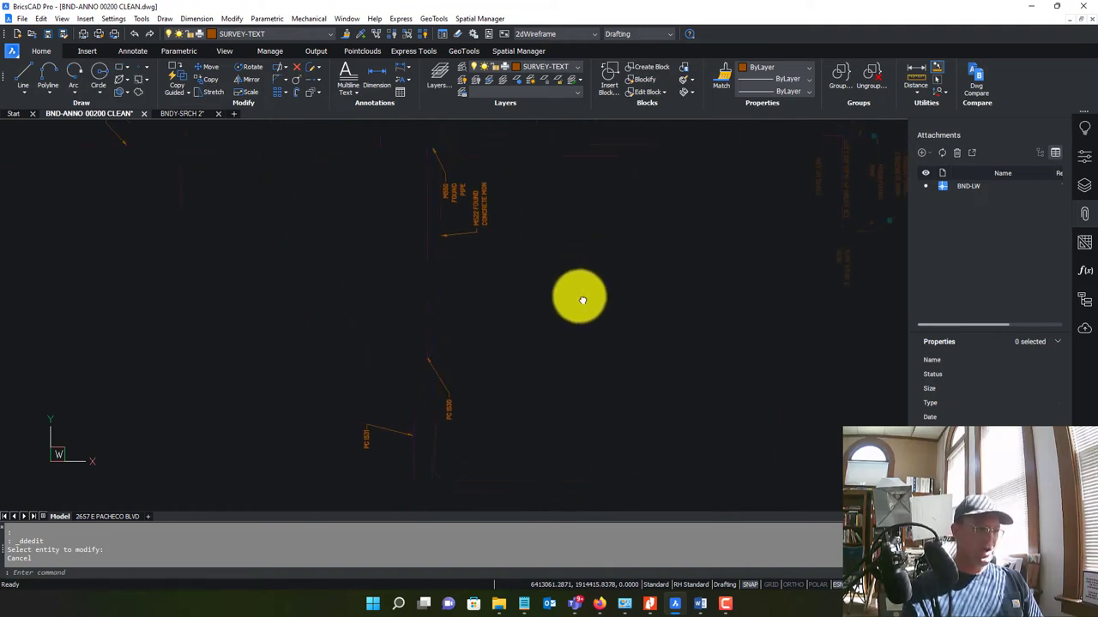
pyautogui.scroll(5, 434, 235)
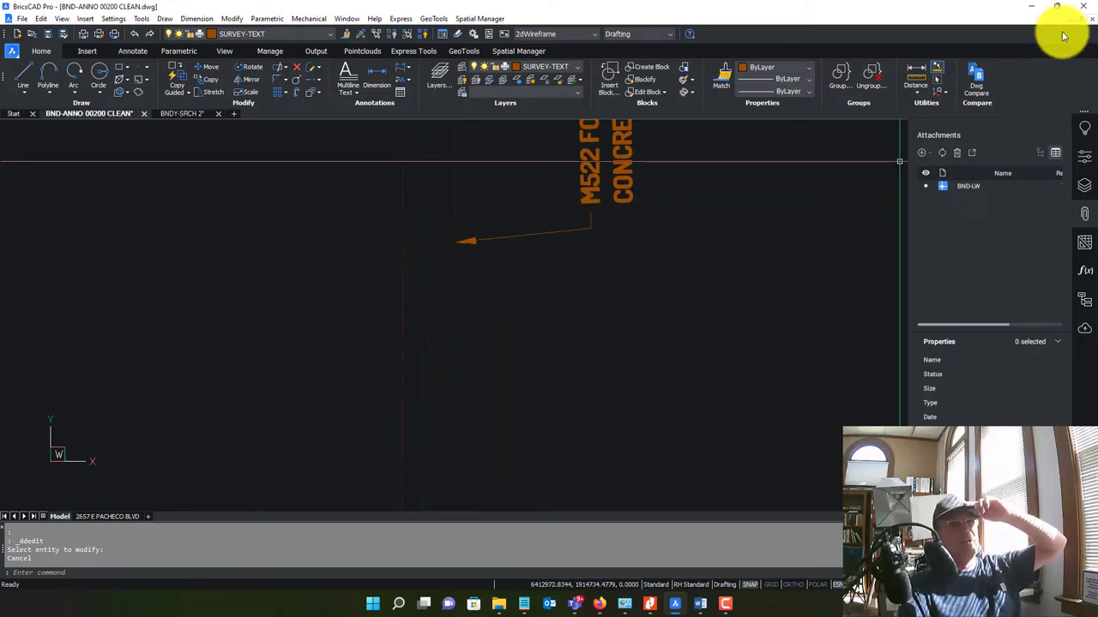
pyautogui.click(1031, 7)
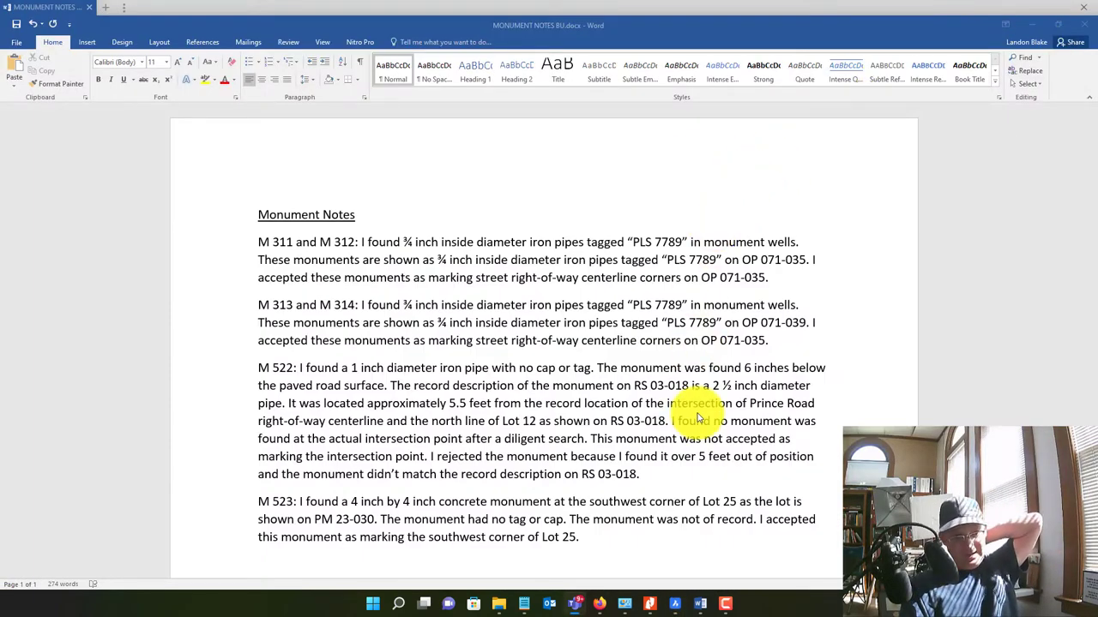
pyautogui.scroll(-3, 697, 418)
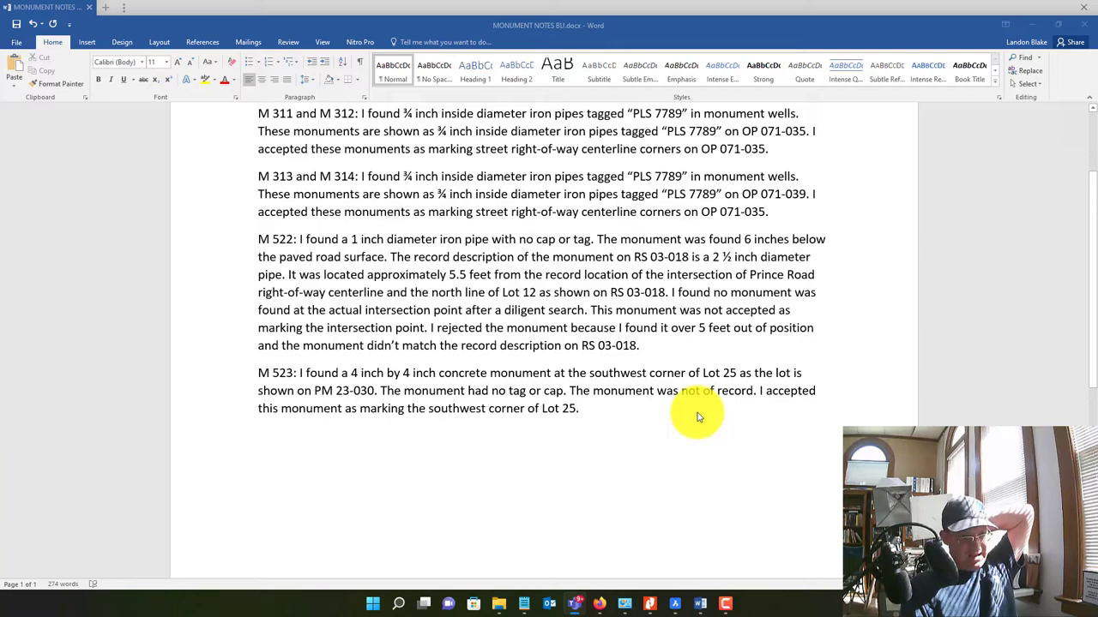
pyautogui.click(623, 416)
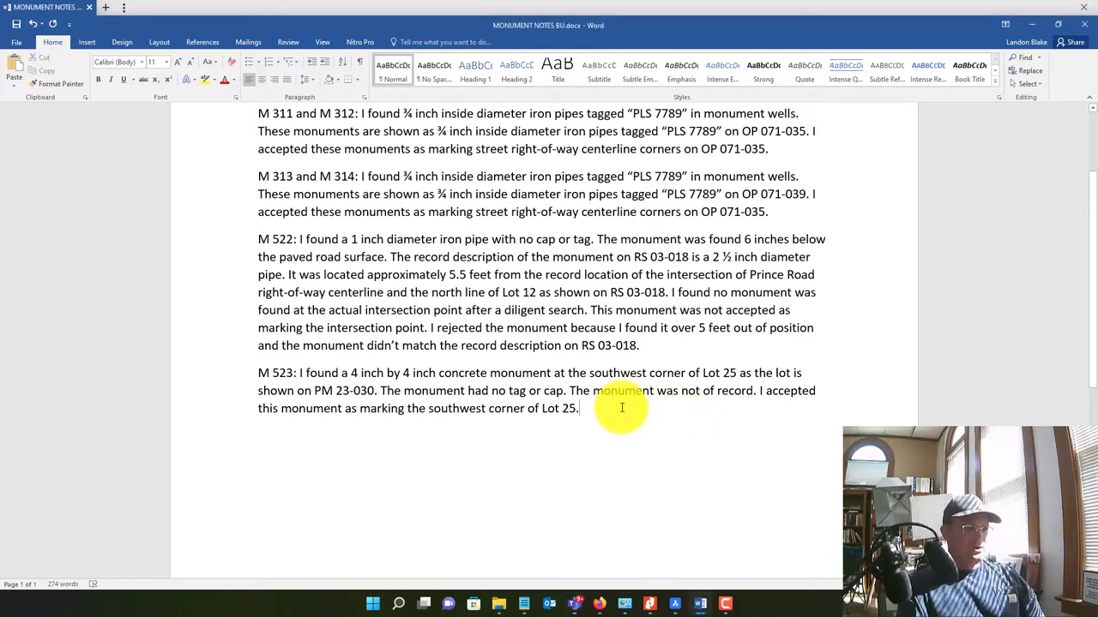
pyautogui.moveTo(297, 373); pyautogui.dragTo(815, 373)
pyautogui.moveTo(662, 400); pyautogui.dragTo(572, 392)
pyautogui.click(392, 390)
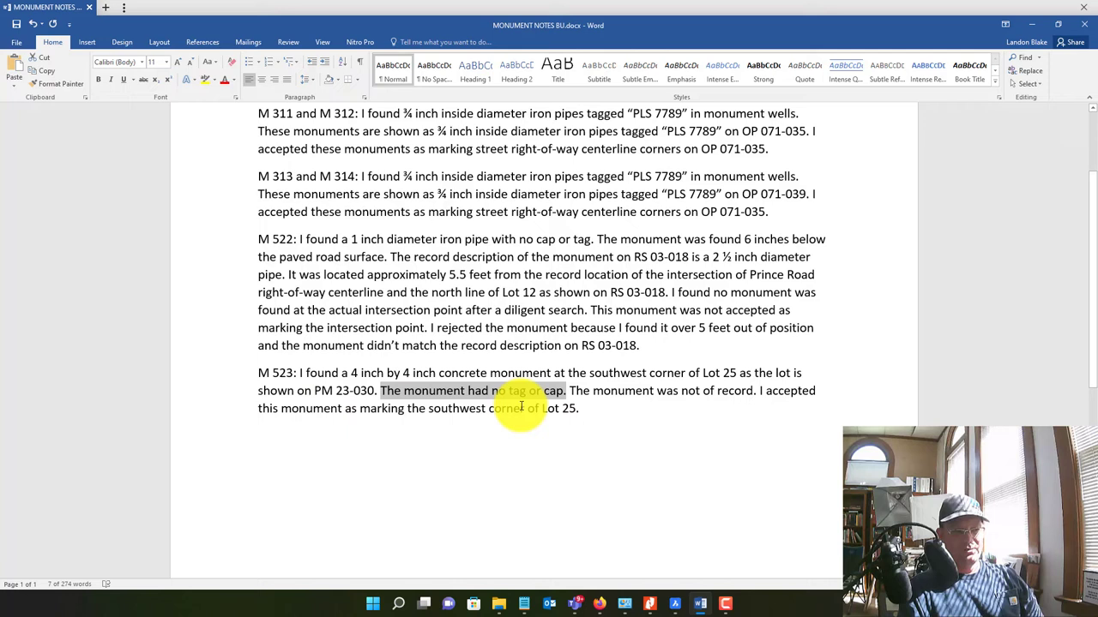
pyautogui.click(583, 420)
pyautogui.moveTo(569, 392); pyautogui.dragTo(736, 411)
pyautogui.click(766, 445)
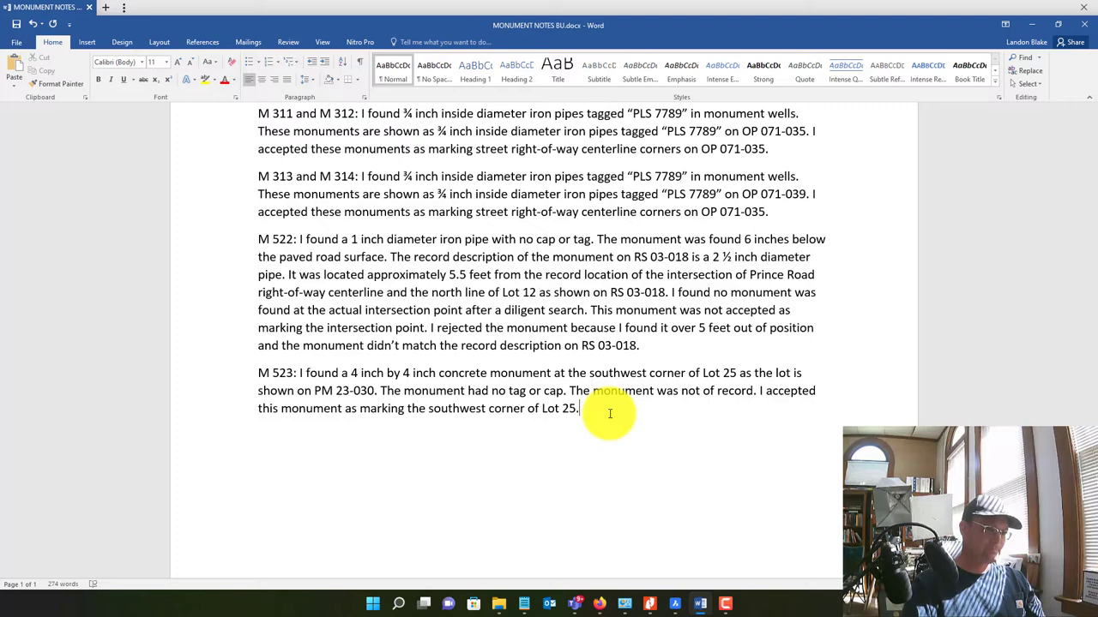
pyautogui.click(675, 605)
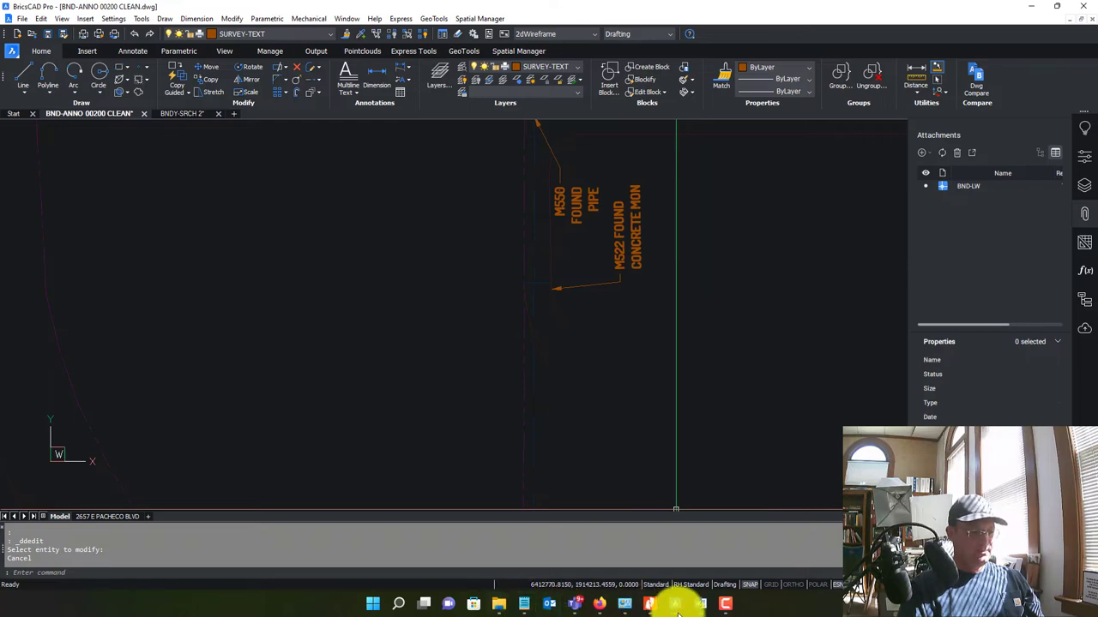
pyautogui.click(702, 604)
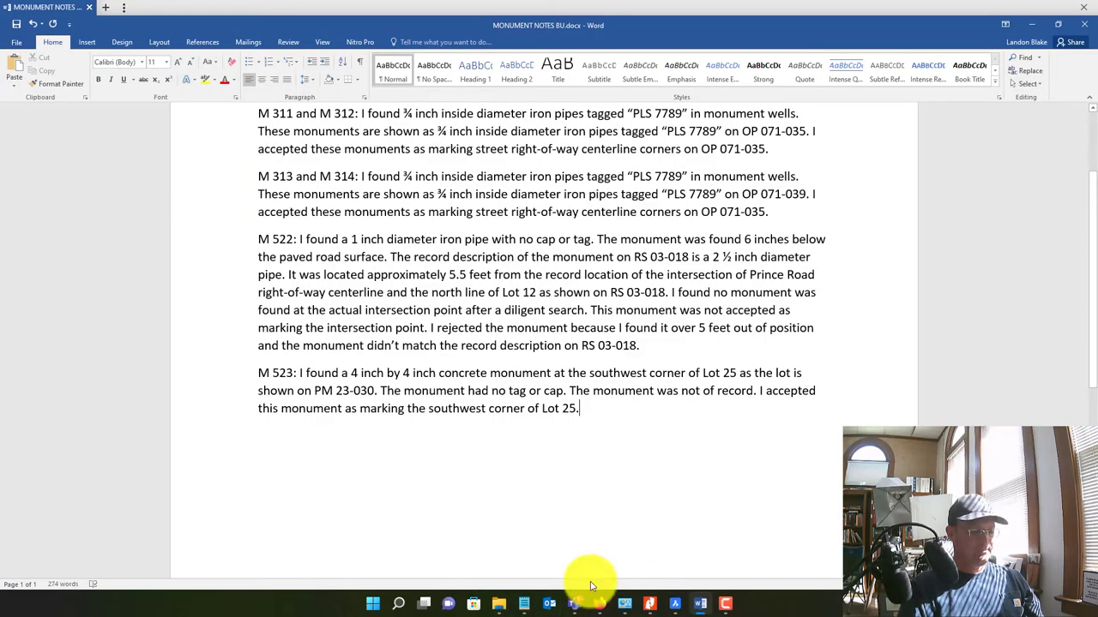
pyautogui.click(524, 605)
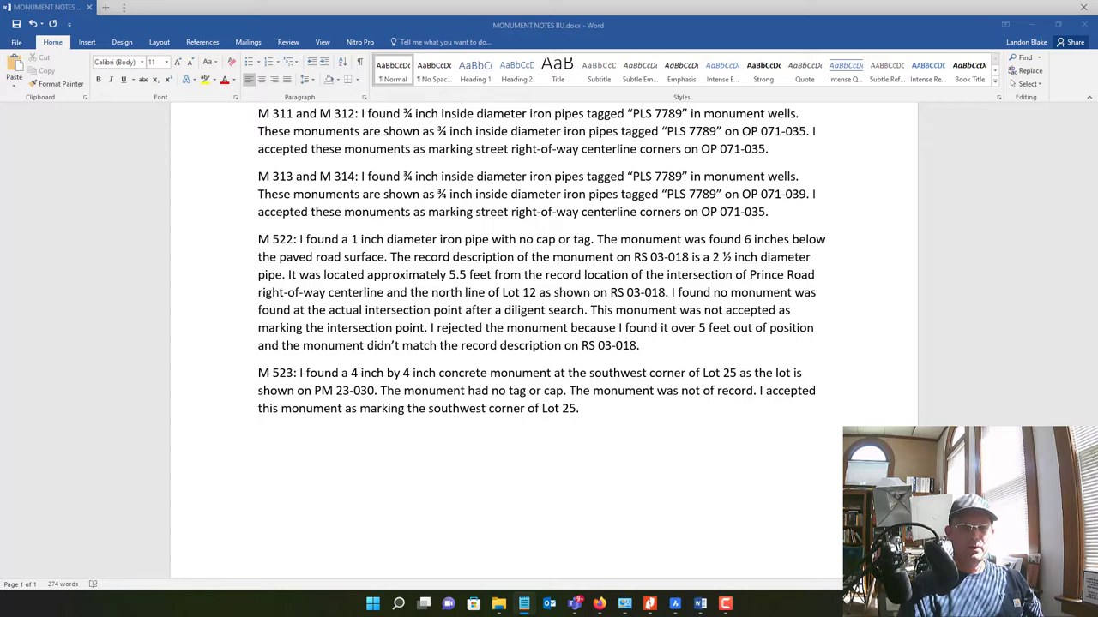
pyautogui.click(587, 419)
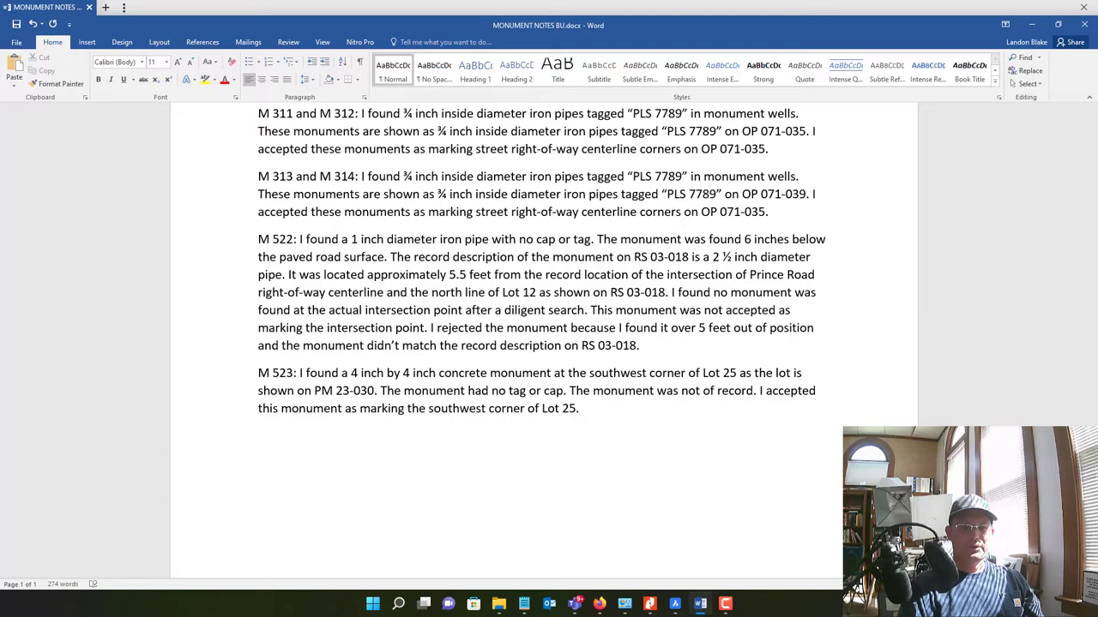
pyautogui.click(675, 604)
pyautogui.moveTo(596, 298)
pyautogui.mouseDown(button='middle')
pyautogui.moveTo(601, 433)
pyautogui.moveTo(558, 297)
pyautogui.moveTo(600, 373)
pyautogui.moveTo(695, 317)
pyautogui.mouseUp(button='middle')
pyautogui.scroll(-3, 695, 316)
pyautogui.moveTo(541, 428); pyautogui.dragTo(556, 454, button='middle')
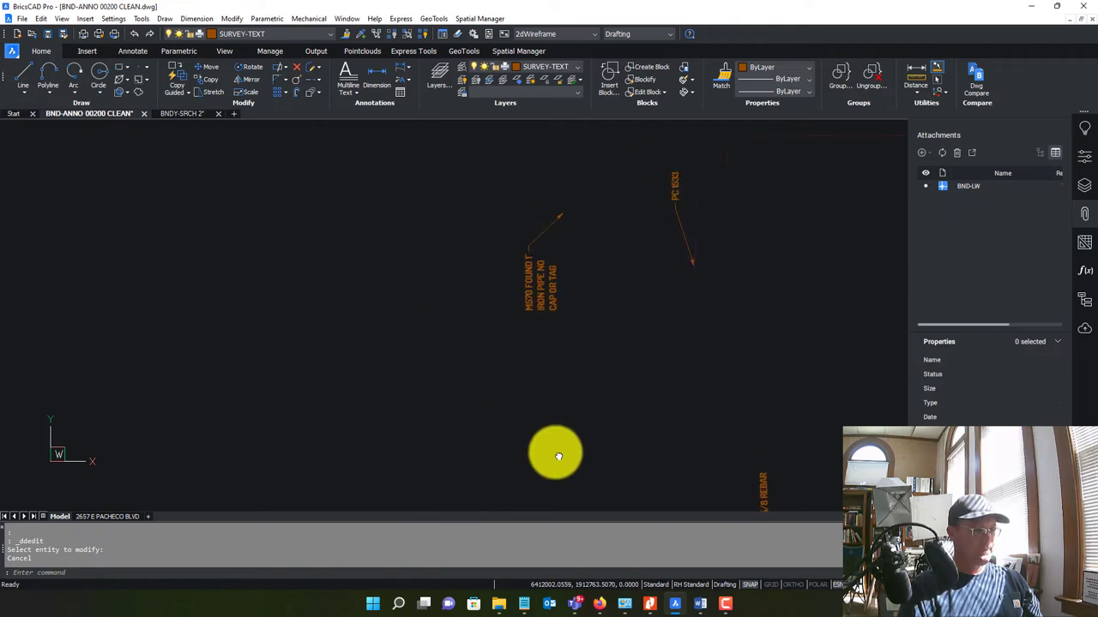
pyautogui.scroll(-2, 631, 282)
pyautogui.scroll(4, 647, 343)
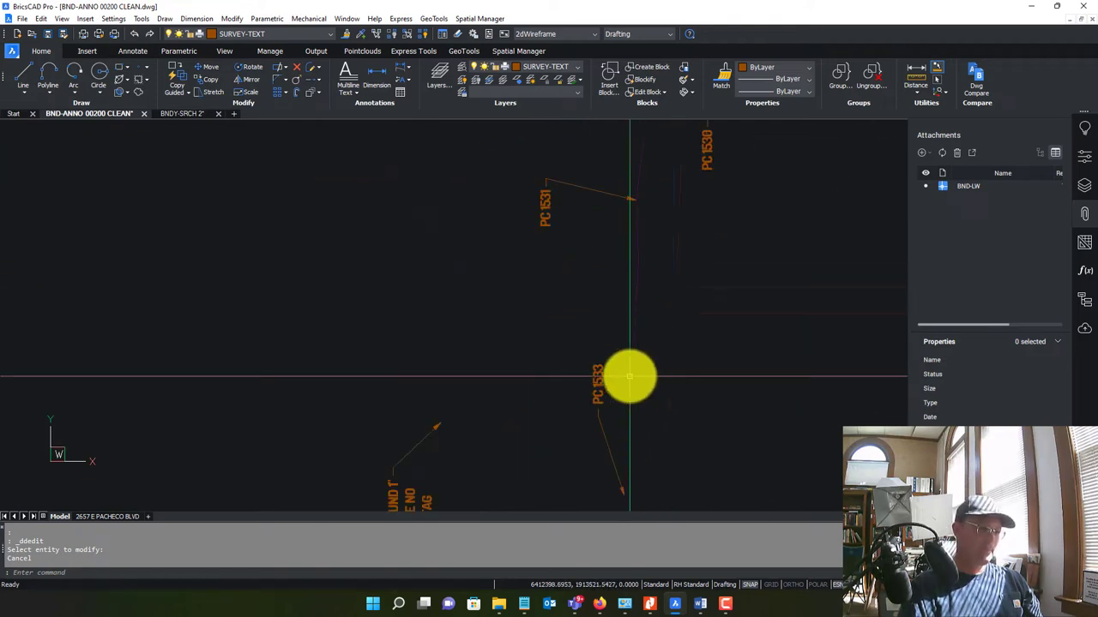
pyautogui.moveTo(627, 374)
pyautogui.mouseDown(button='middle')
pyautogui.moveTo(632, 471)
pyautogui.moveTo(638, 421)
pyautogui.mouseUp(button='middle')
pyautogui.moveTo(647, 262); pyautogui.dragTo(603, 495, button='middle')
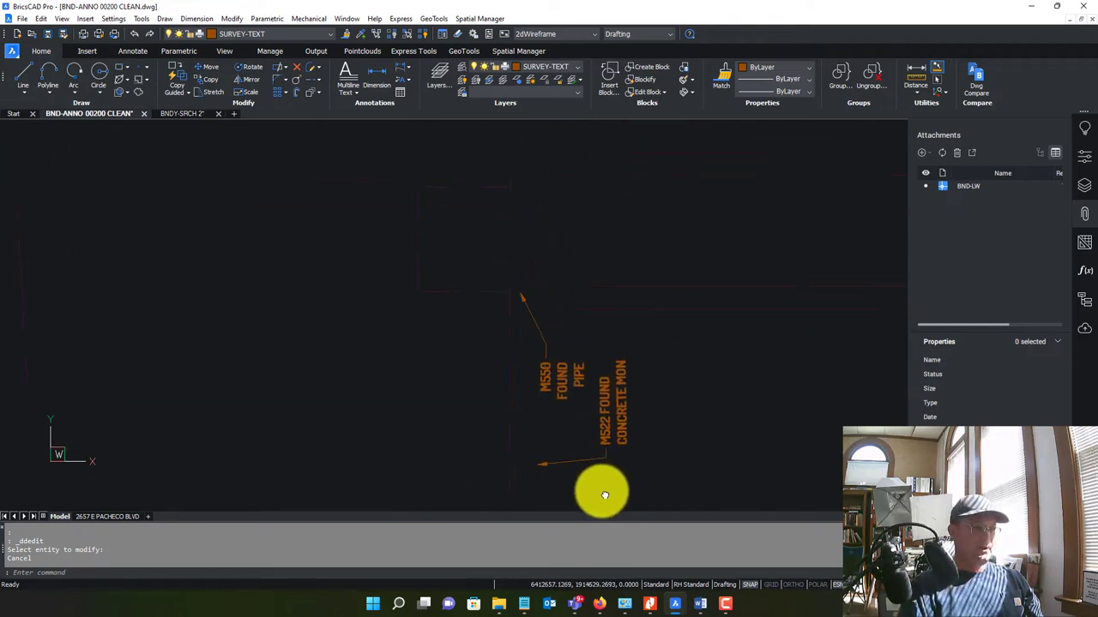
pyautogui.scroll(3, 527, 313)
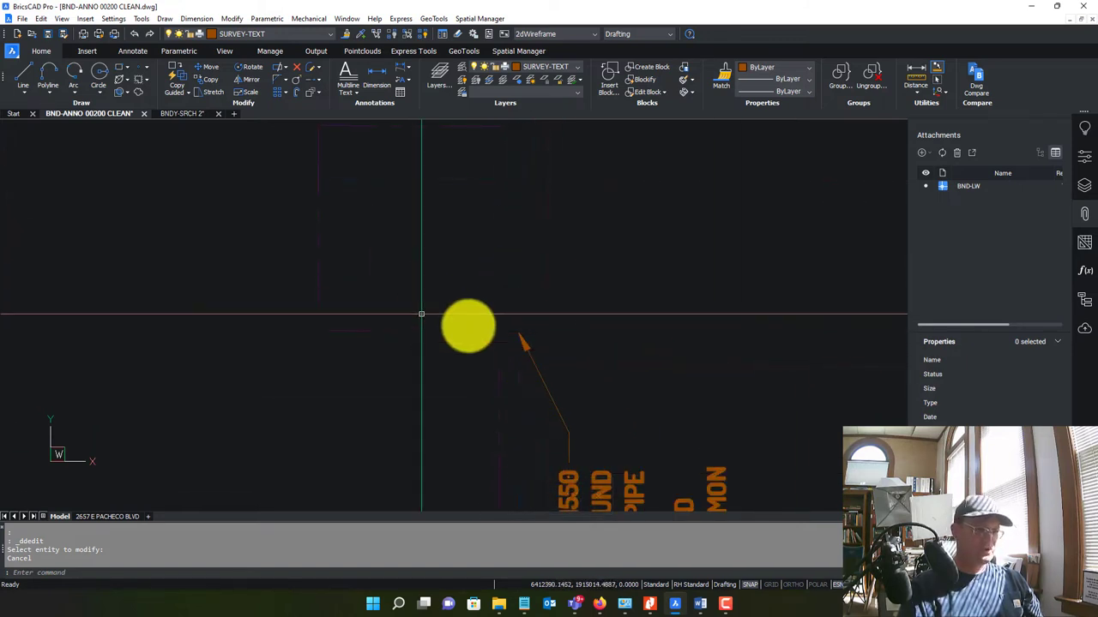
pyautogui.moveTo(674, 385)
pyautogui.mouseDown(button='middle')
pyautogui.moveTo(644, 271)
pyautogui.moveTo(643, 347)
pyautogui.mouseUp(button='middle')
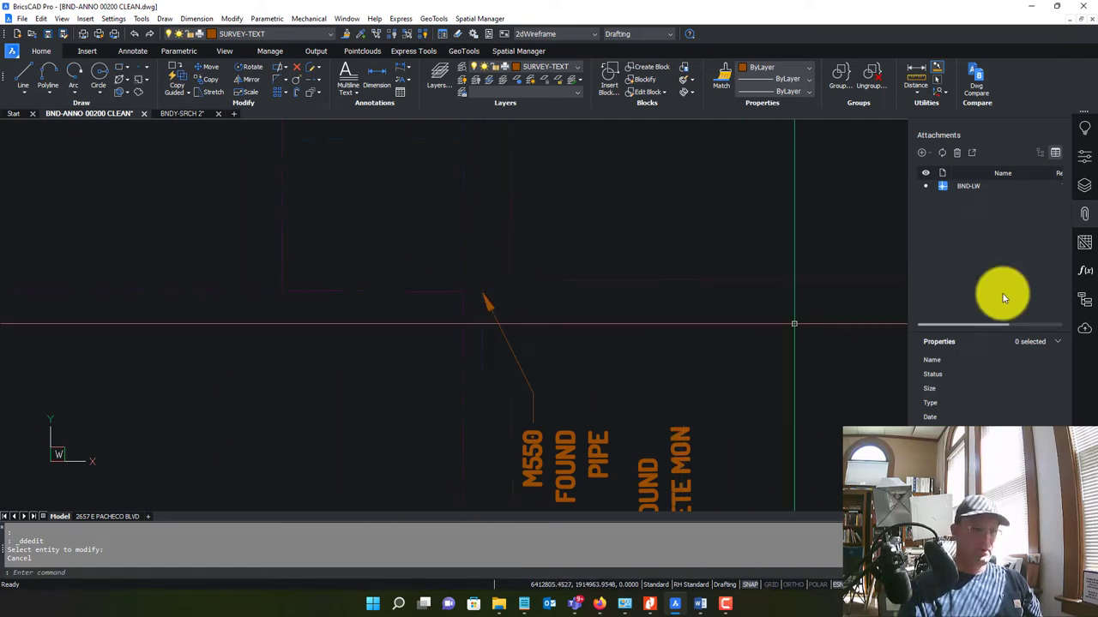
pyautogui.click(700, 603)
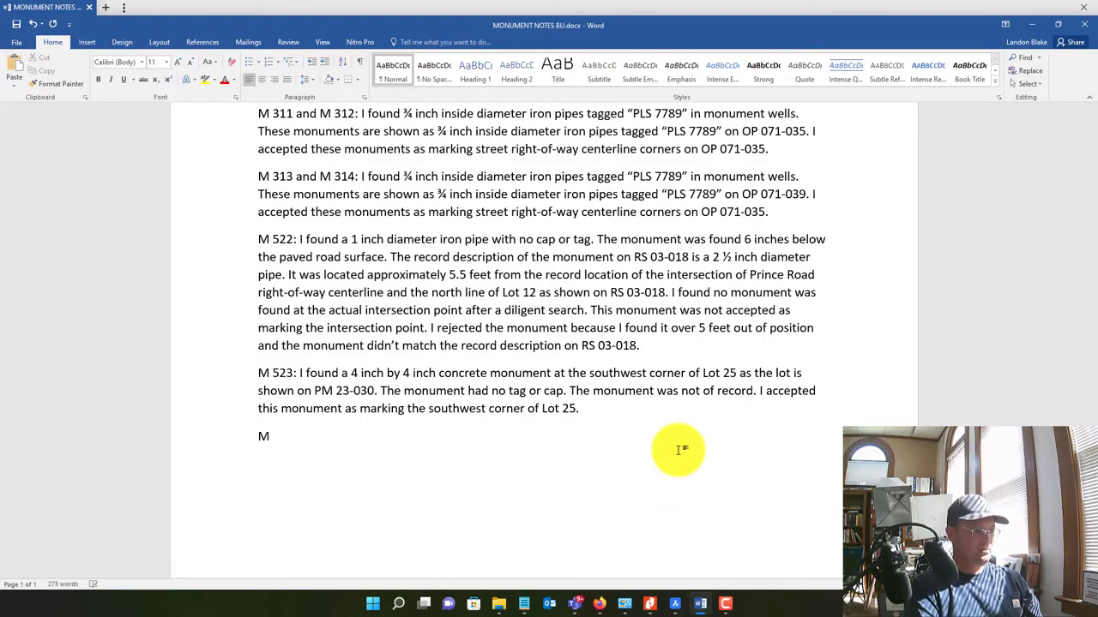
# Paste the M 550 note and proofread its opening and PM 023-030 record sentences
pyautogui.write('550: I found a 1 ½ inch iron pipe at the surface of the pavement. The monument had no cap or tag. The monument is shown as a 1 ½ inch iron pipe on PM 023-030. I accepted this monument as marking the centerline/centerline intersection of Jensen Road and South Avenue. I also accepted this monument as marking the ¼ section corner common to Section 7 and Section 8.')
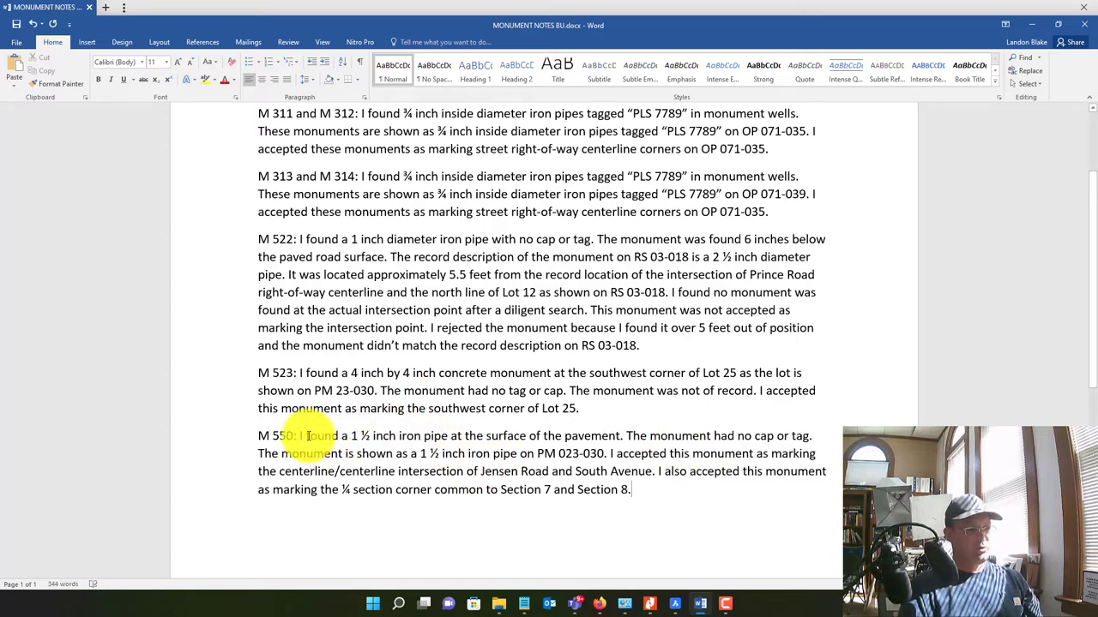
pyautogui.moveTo(300, 437); pyautogui.dragTo(835, 440)
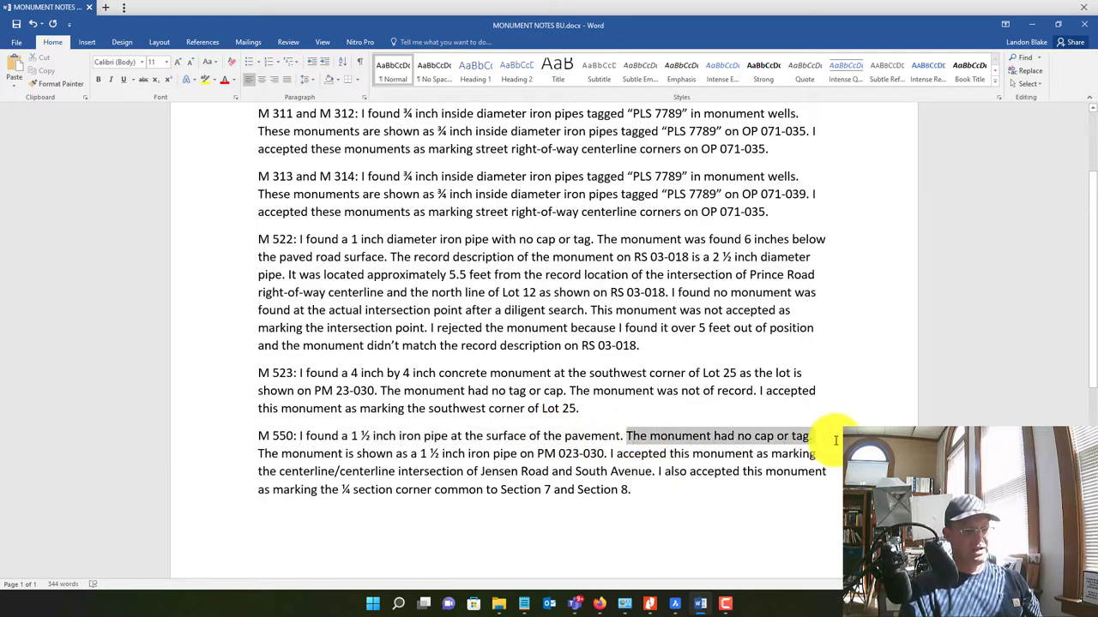
pyautogui.click(768, 514)
pyautogui.moveTo(258, 456); pyautogui.dragTo(598, 455)
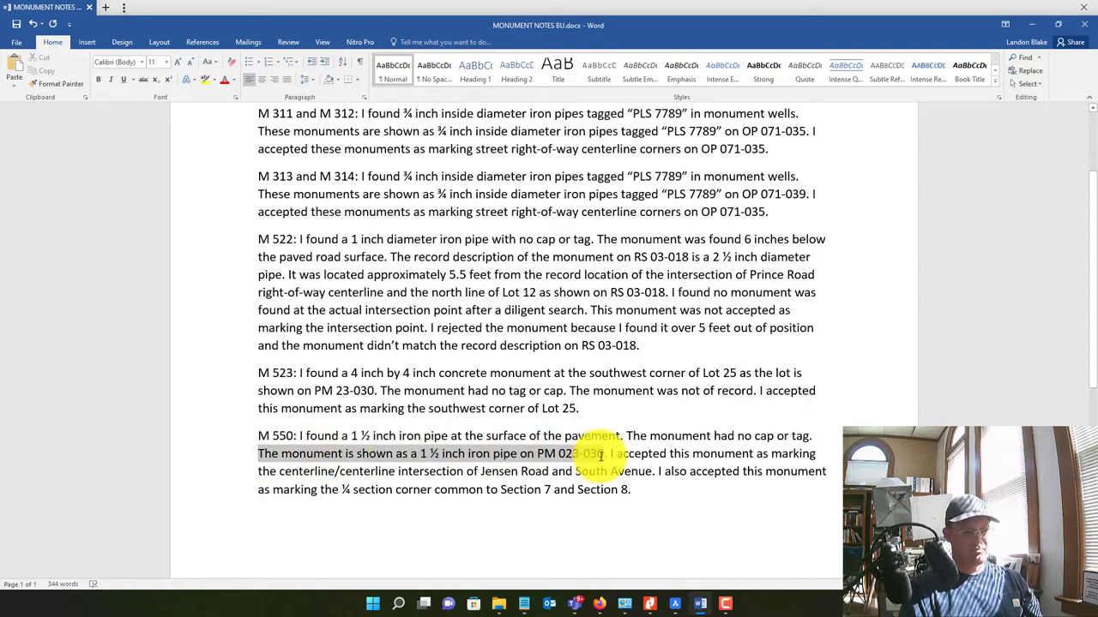
pyautogui.click(693, 500)
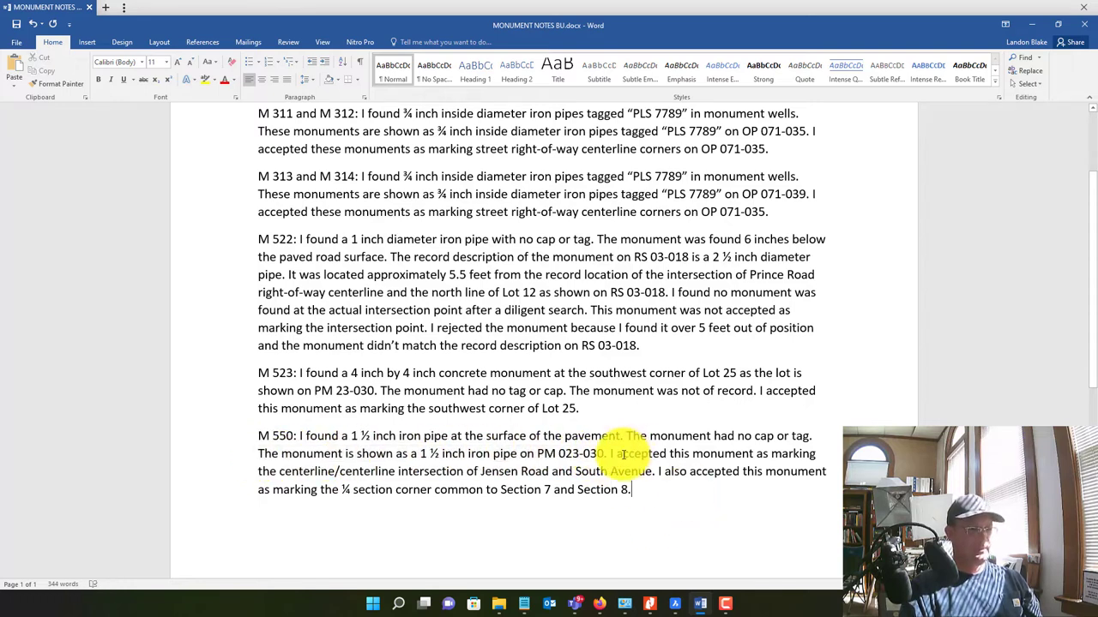
# Proofread the M 550 sentences accepting the pipe as intersection and section corner
pyautogui.moveTo(610, 452); pyautogui.dragTo(656, 471)
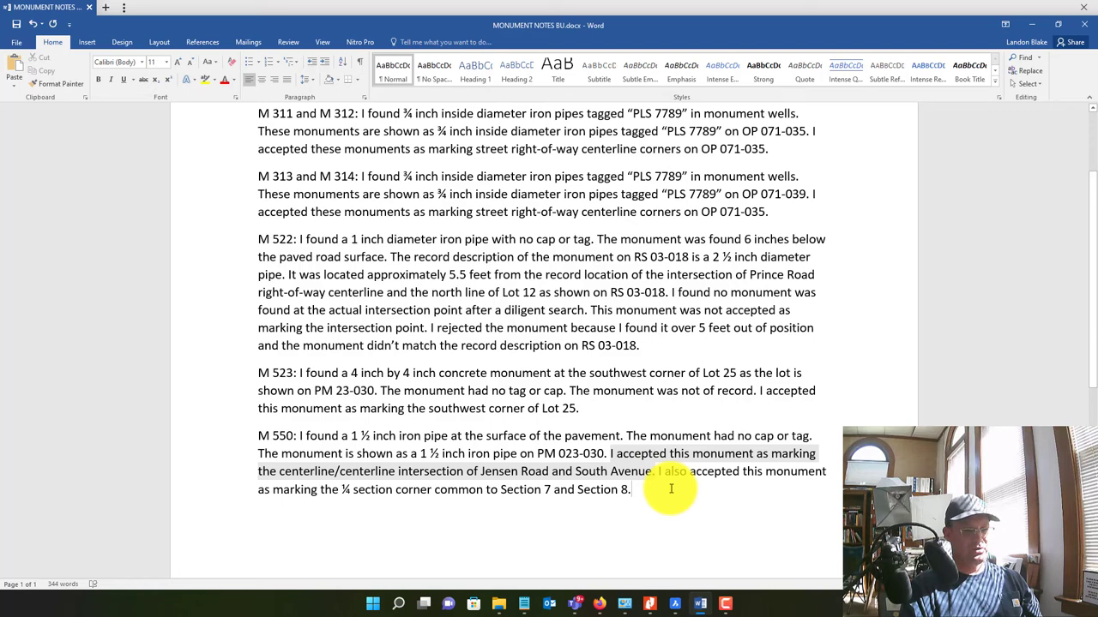
pyautogui.hotkey('ctrl', 'End')
pyautogui.keyDown('shift'); pyautogui.click(661, 477); pyautogui.keyUp('shift')
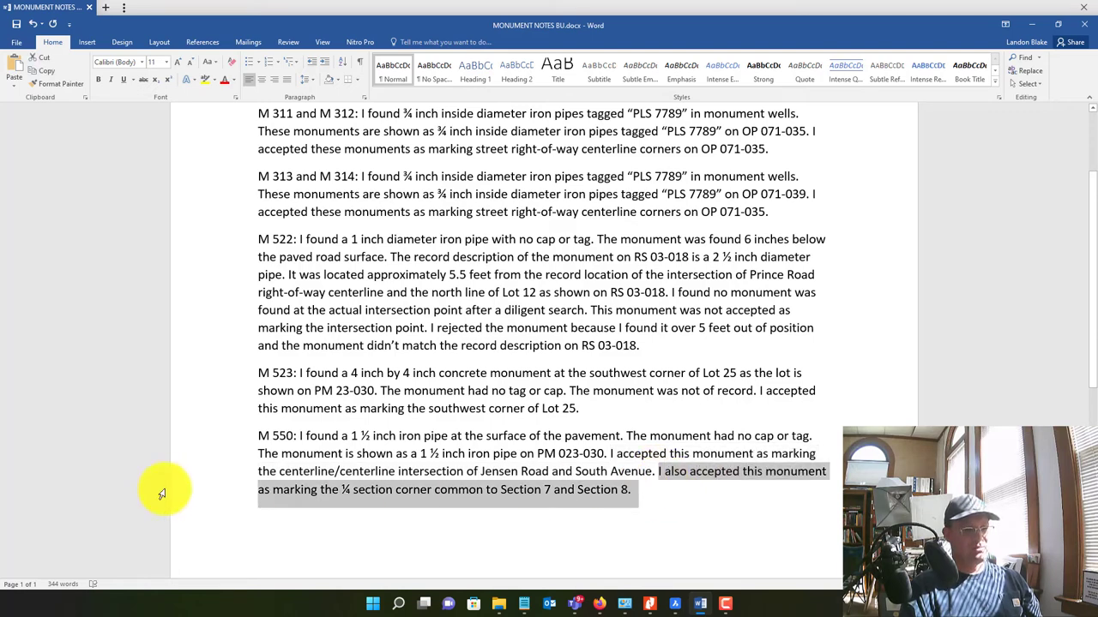
pyautogui.hotkey('ctrl', 'End')
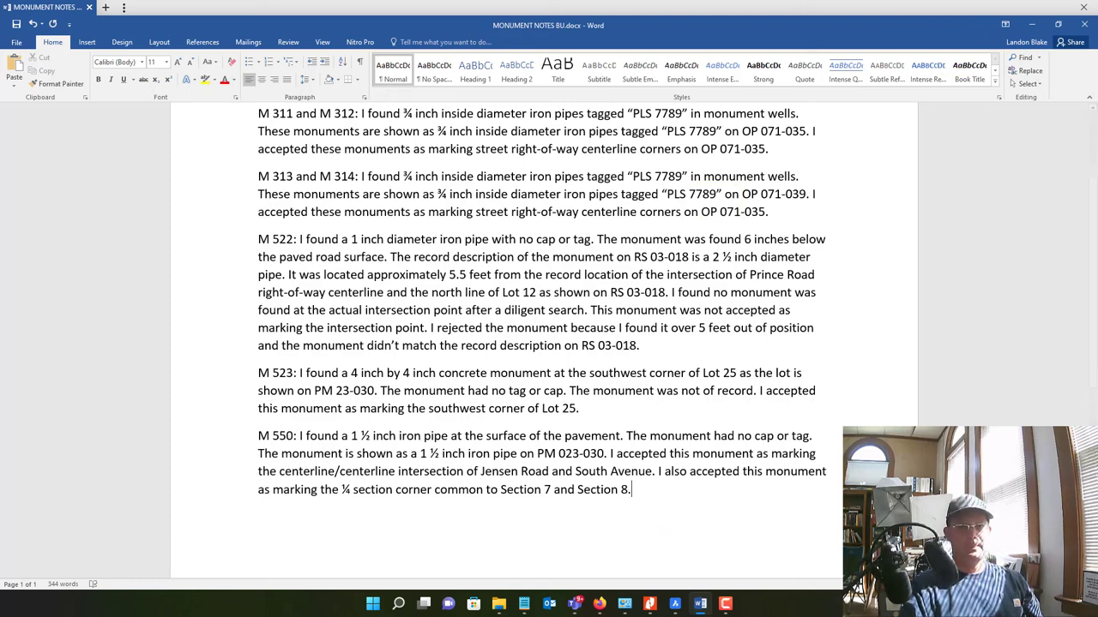
pyautogui.moveTo(643, 505); pyautogui.dragTo(660, 478)
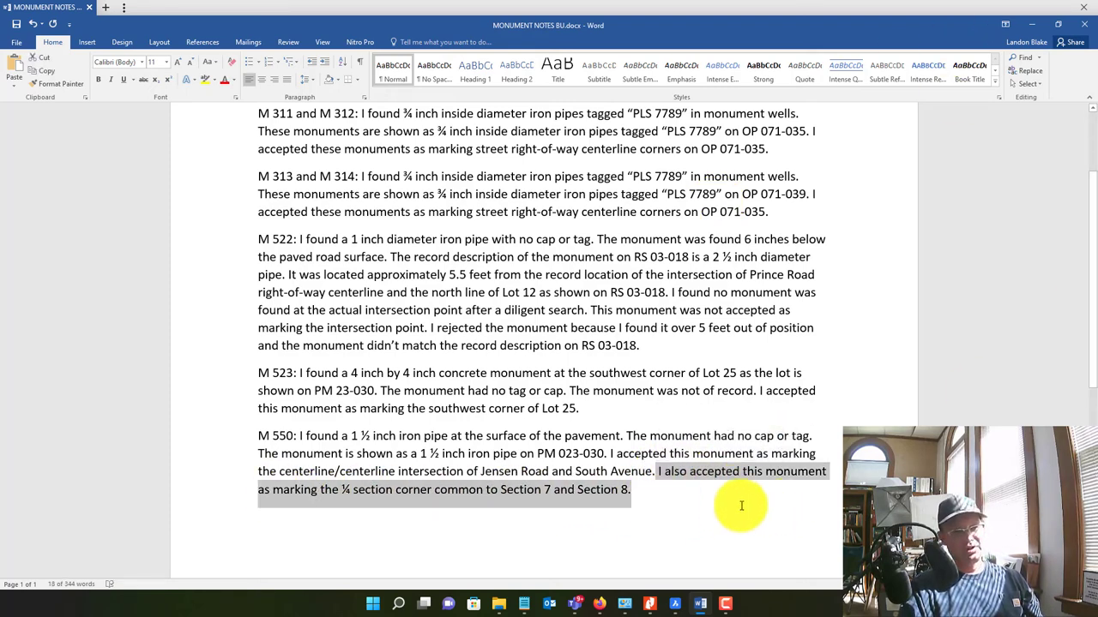
pyautogui.click(691, 507)
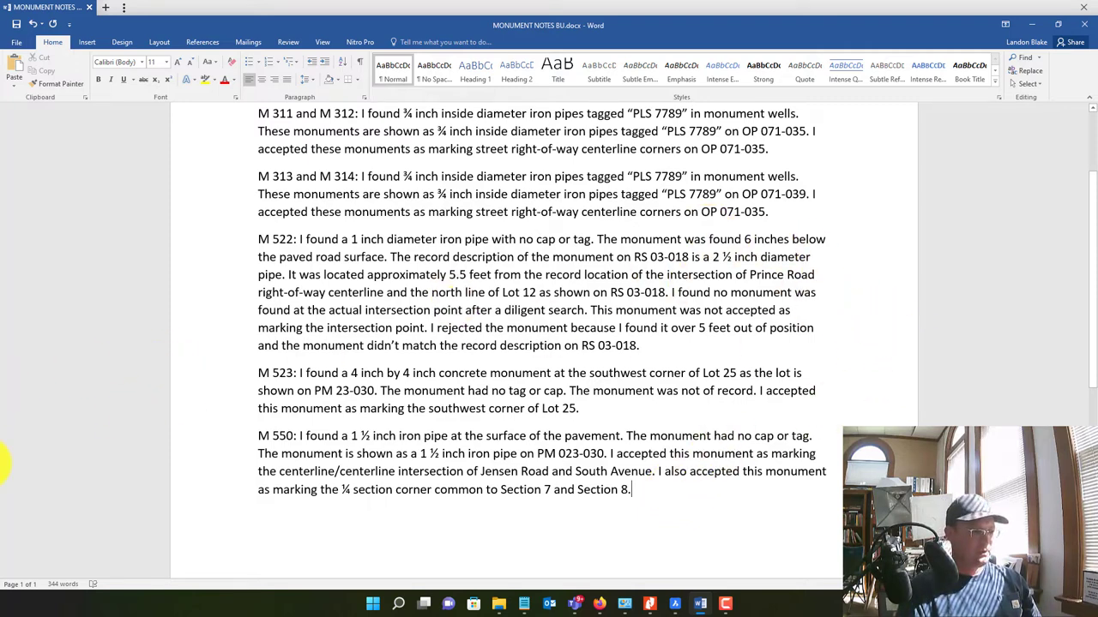
pyautogui.moveTo(649, 607)
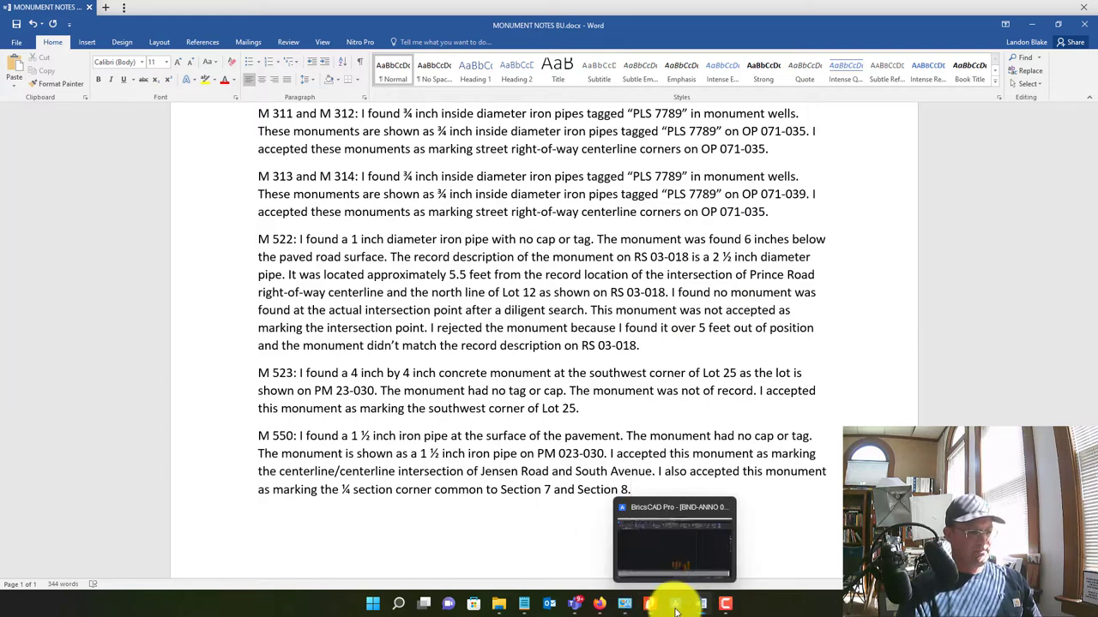
# Zoom and pan to read the M565 FOUND 5/8 REBAR label, then minimize BricsCAD
pyautogui.click(675, 605)
pyautogui.scroll(2, 531, 188)
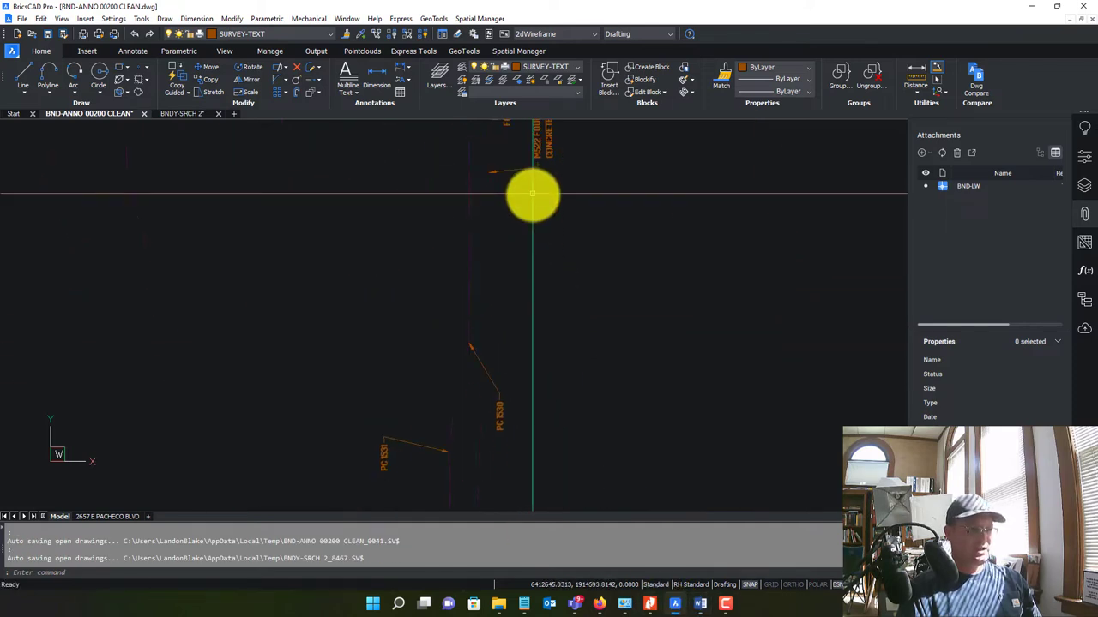
pyautogui.scroll(-4, 532, 189)
pyautogui.scroll(5, 536, 361)
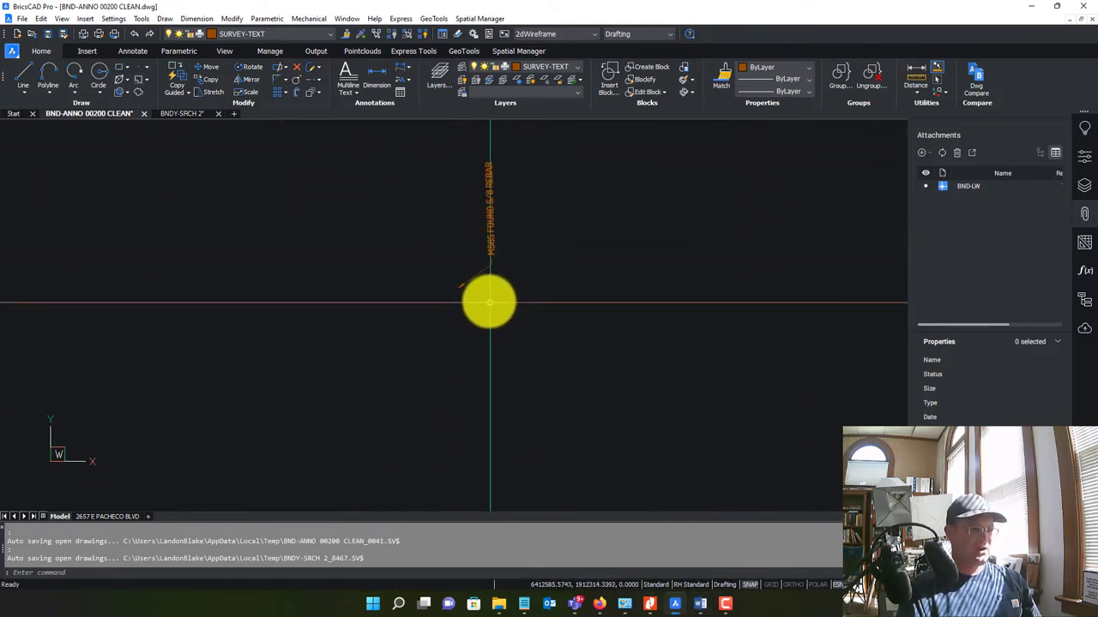
pyautogui.scroll(-5, 492, 346)
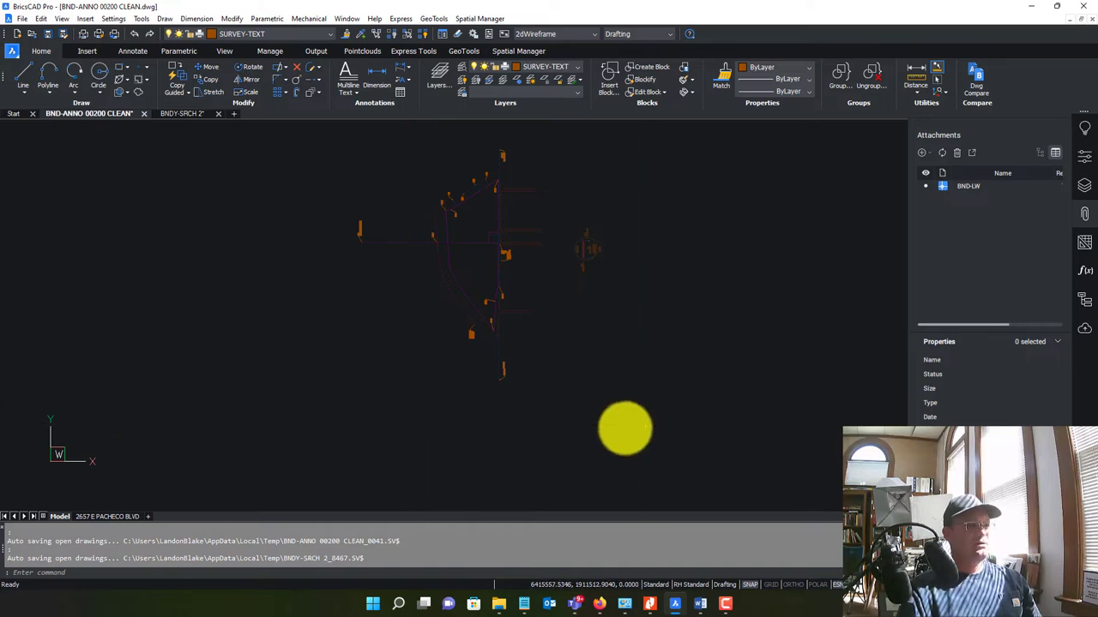
pyautogui.scroll(6, 490, 321)
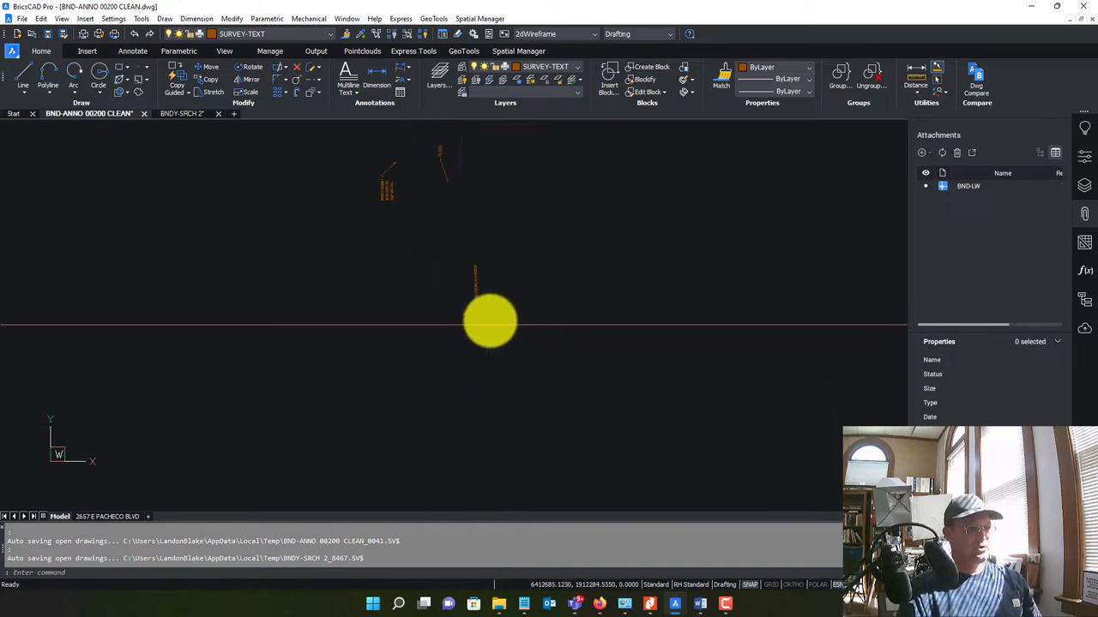
pyautogui.scroll(5, 429, 302)
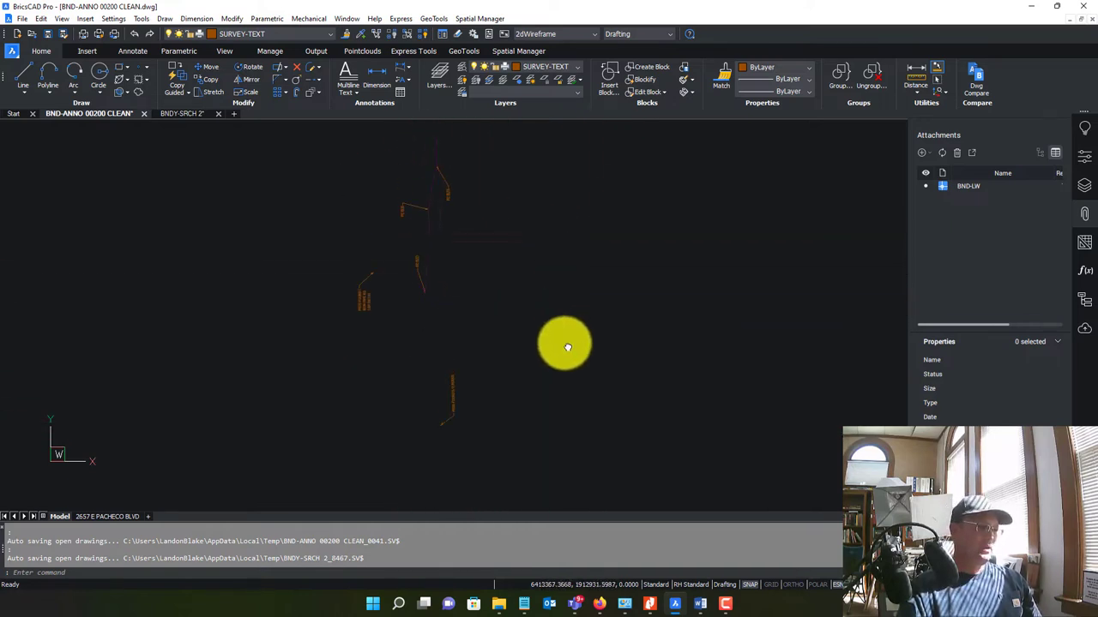
pyautogui.moveTo(480, 441); pyautogui.dragTo(535, 393, button='middle')
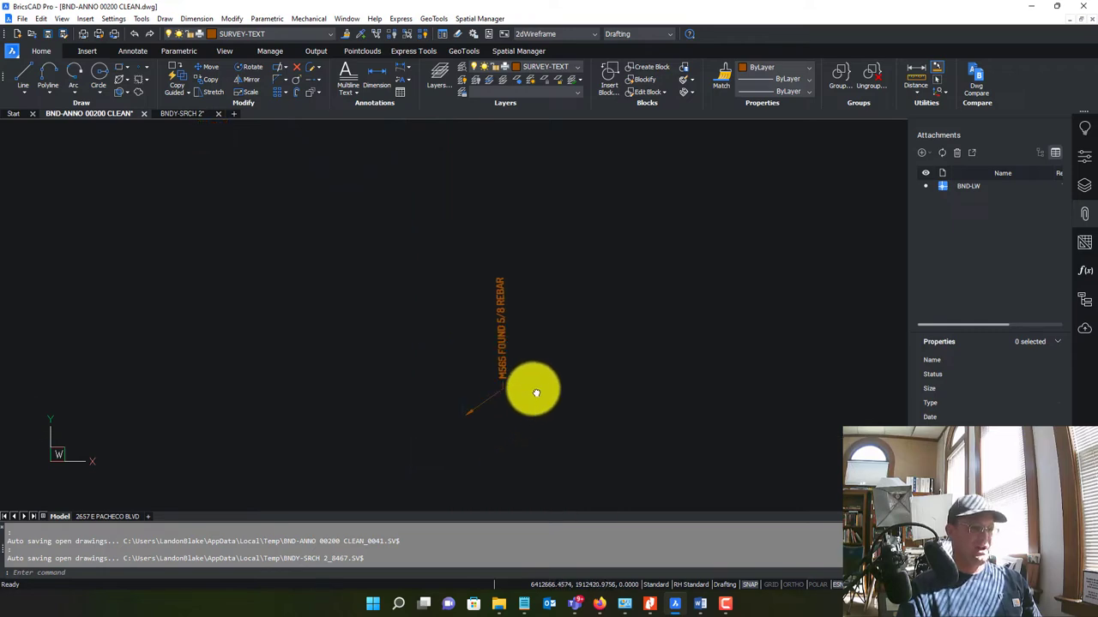
pyautogui.click(1030, 7)
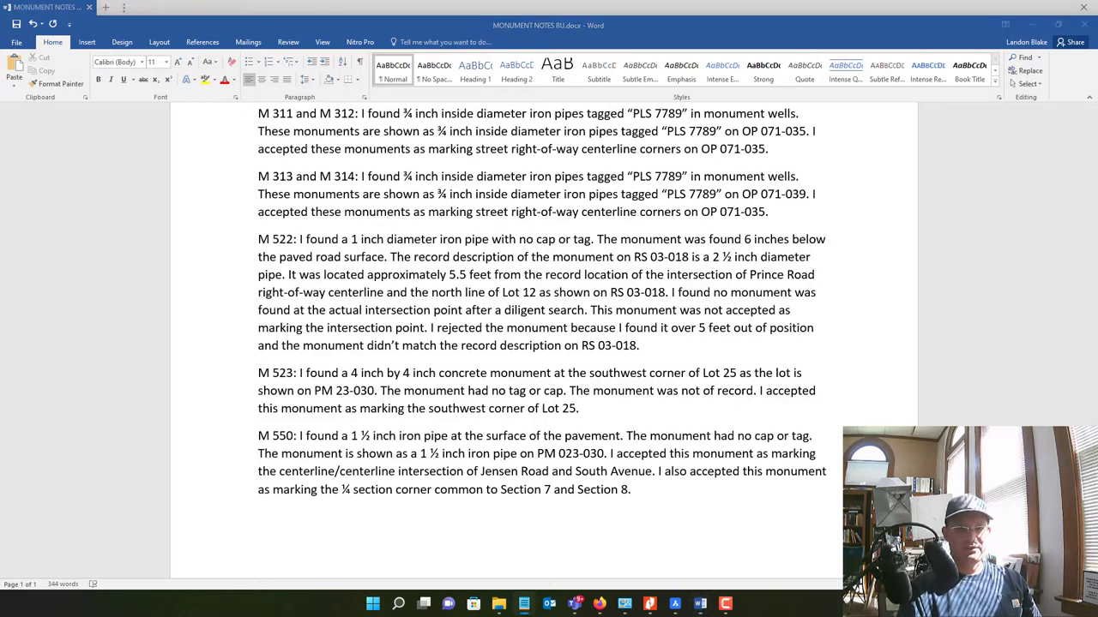
# Paste the M 565 note after the last paragraph
pyautogui.click(460, 528)
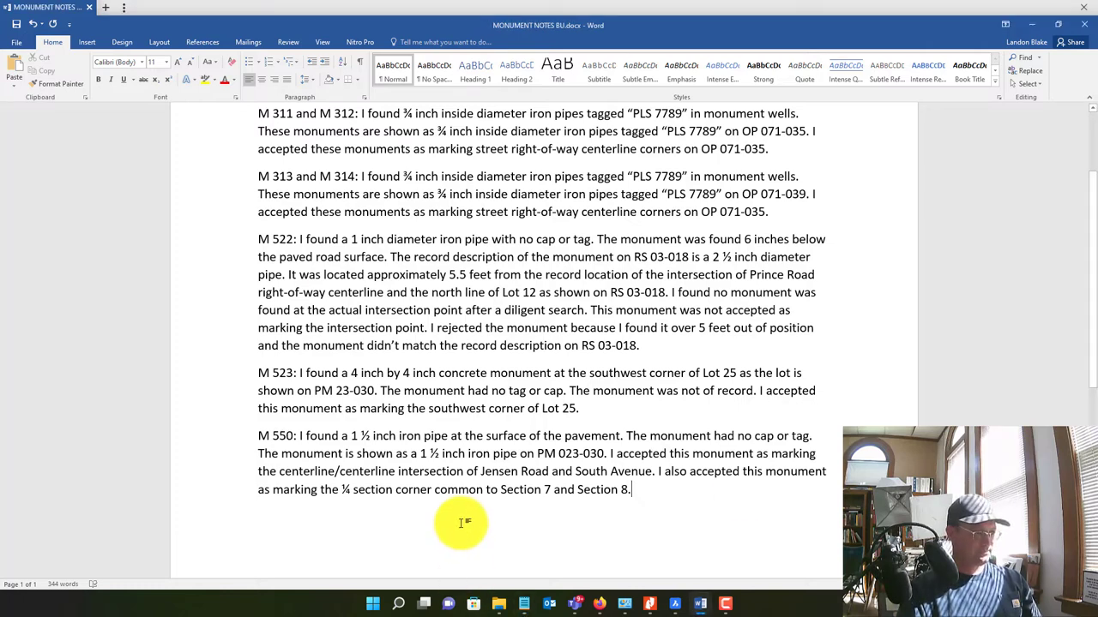
pyautogui.write('M 565: I found a ½ inch rebar. The monument had no cap or tag. The monument is shown as a ½ inch diameter iron pin in a wood post with an unreadable tag on OP 044-048. I accepted this monument as marking the section corner common to Section 7, Section 8, Section 17 and Section 18.')
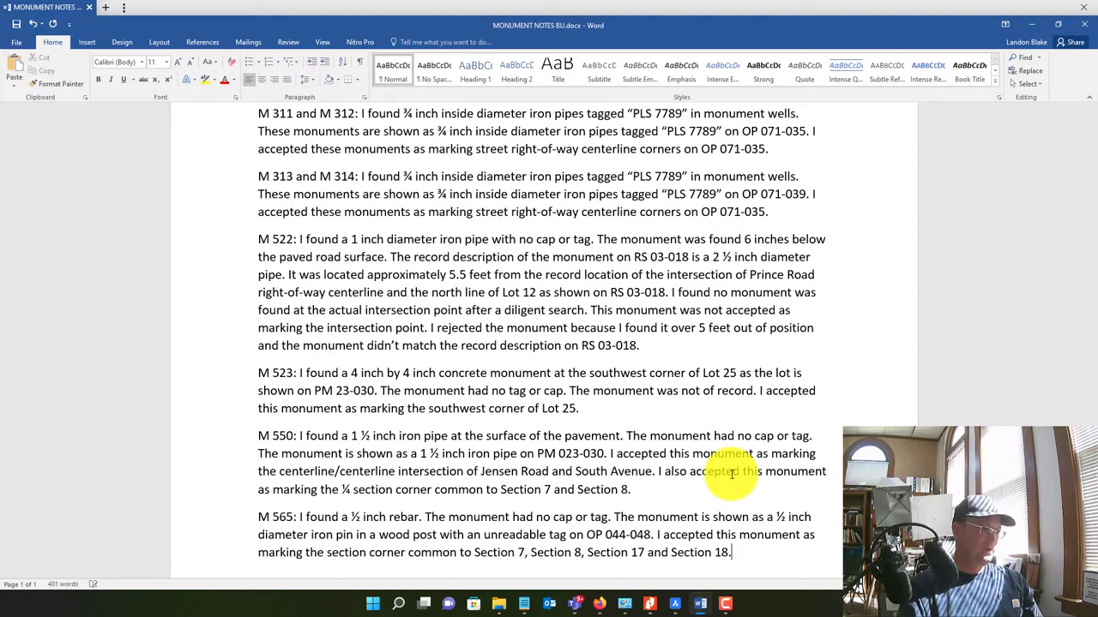
pyautogui.scroll(-3, 515, 334)
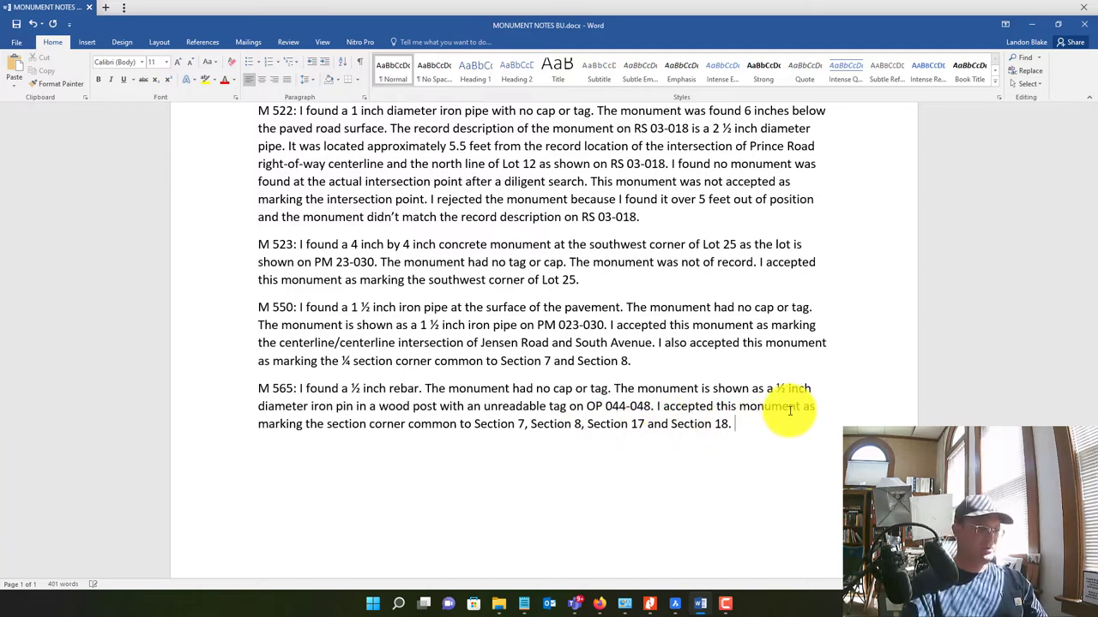
# Insert 'I found no evidence of a wood post or tag at the time of my field survey.' before 'I accepted'
pyautogui.click(655, 407)
pyautogui.write('I found ')
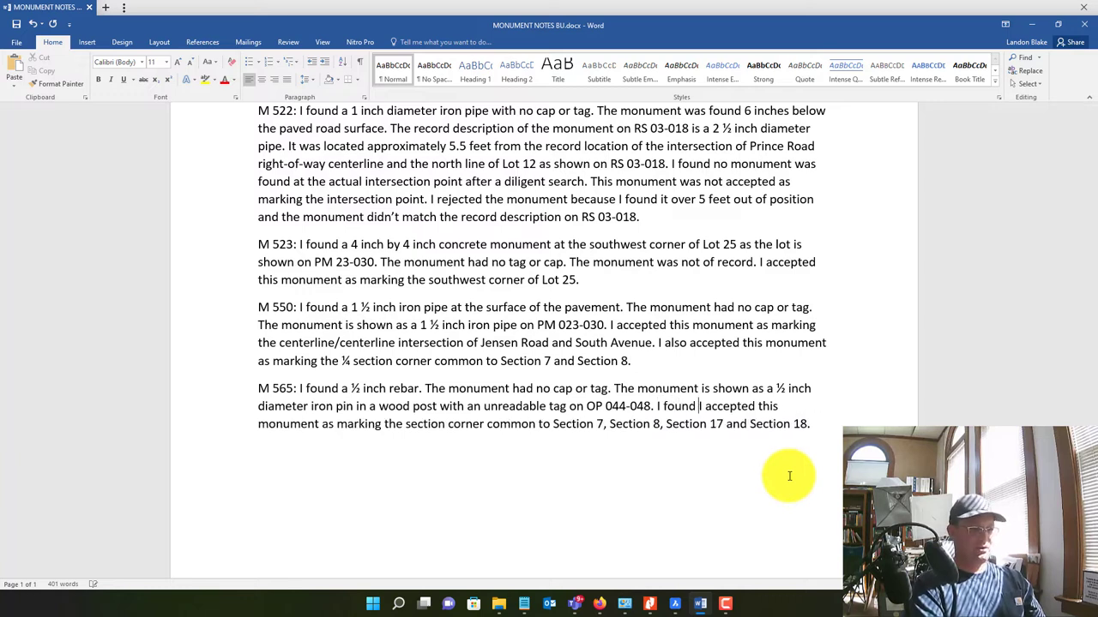
pyautogui.write('no evidence of a w')
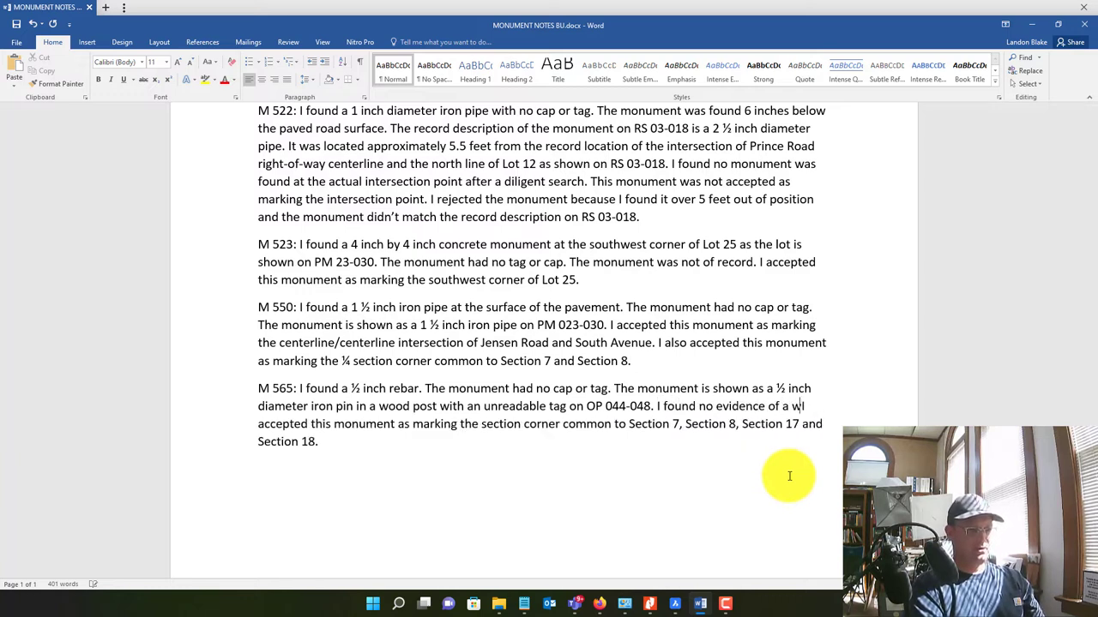
pyautogui.write('ood post or ')
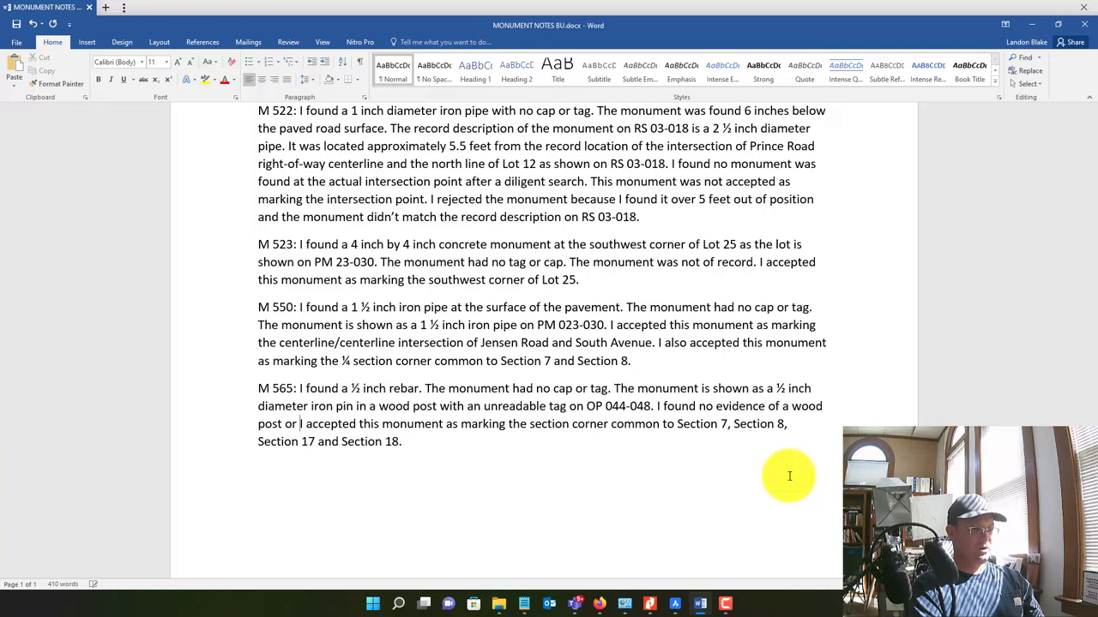
pyautogui.write('tag at the time ')
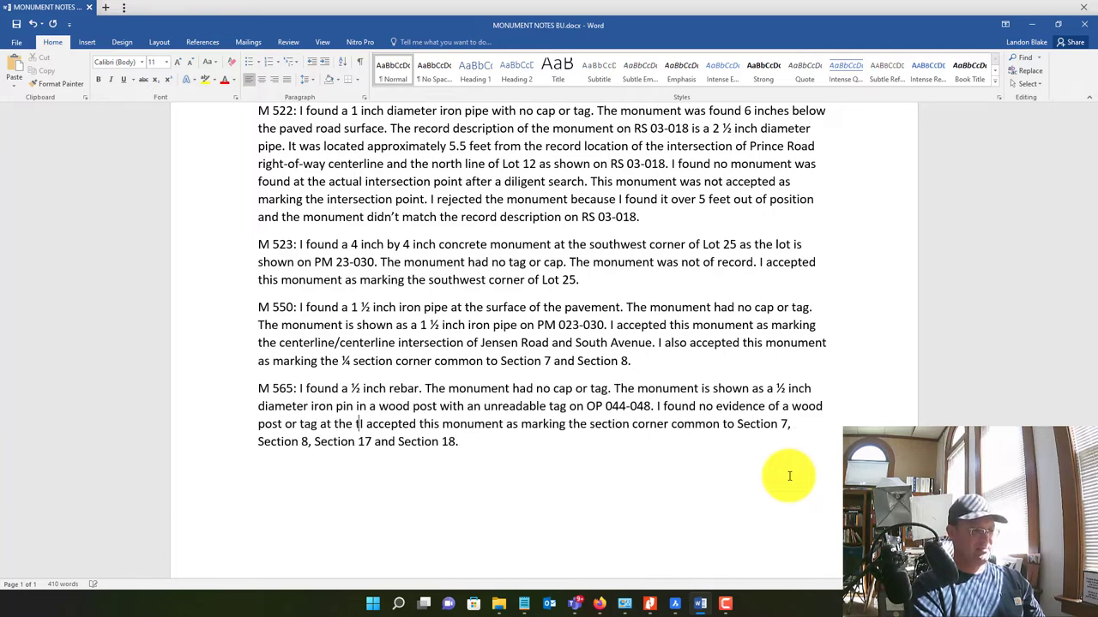
pyautogui.write('o')
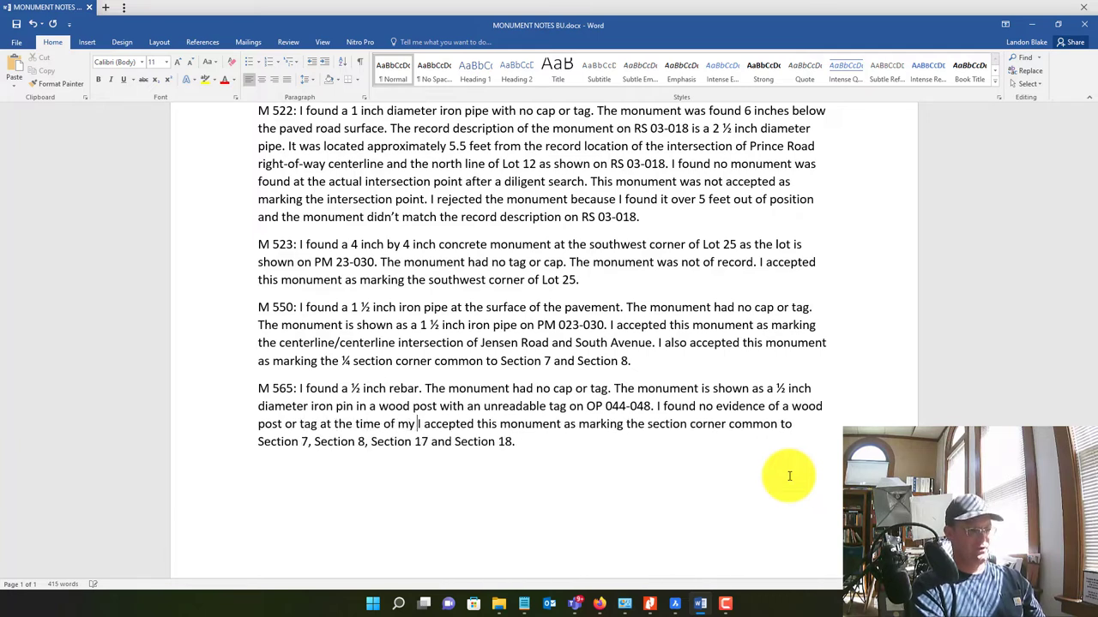
pyautogui.write('f my field survey.')
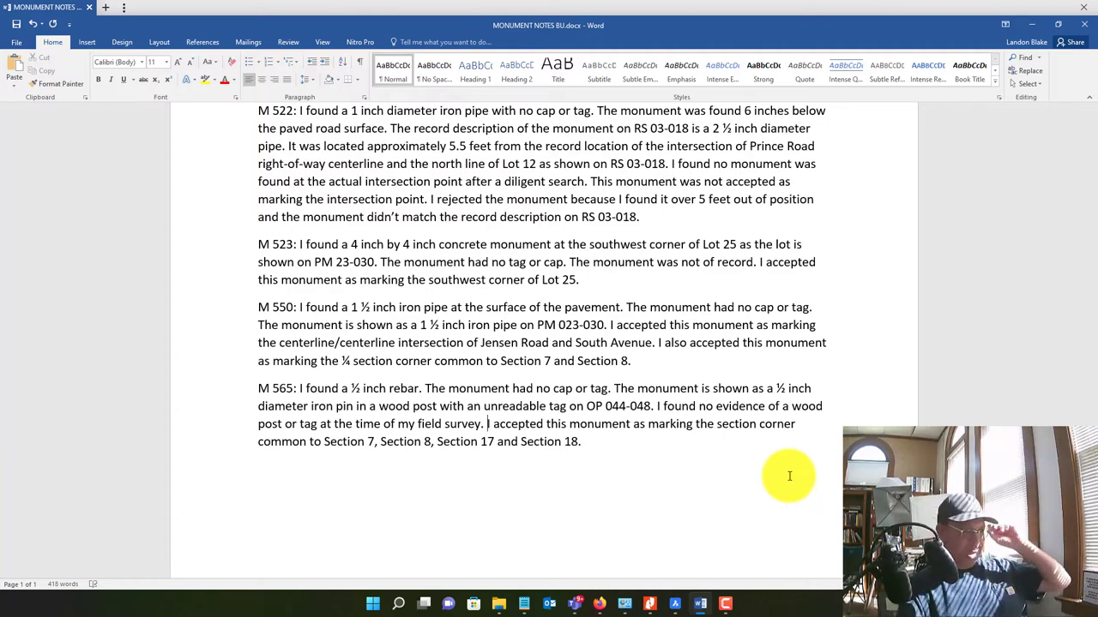
pyautogui.hotkey('ctrl', 'End')
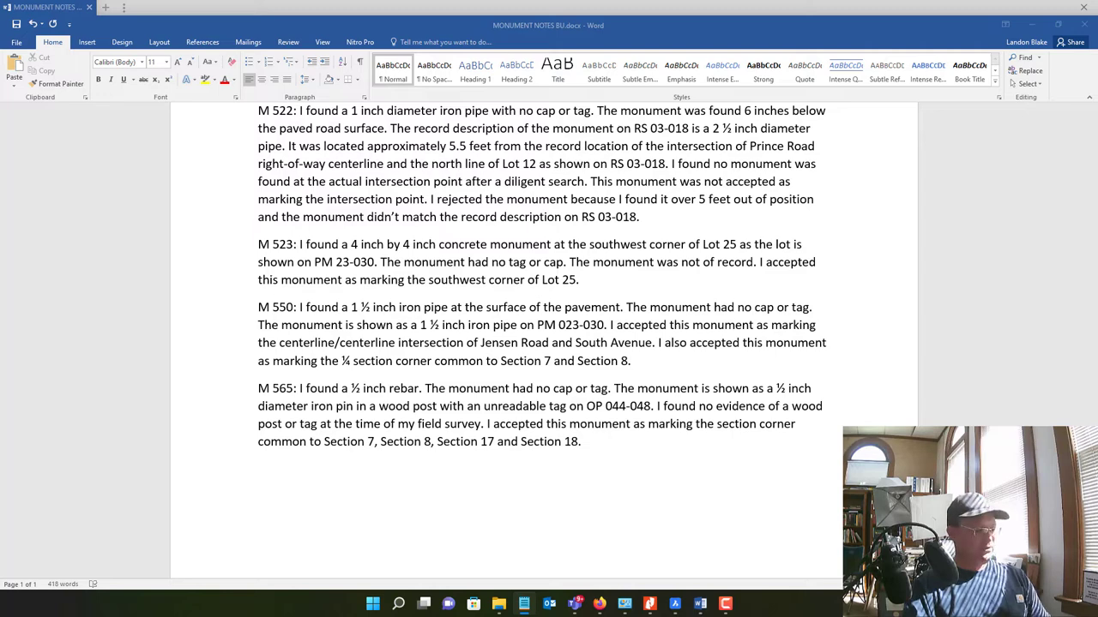
# Zoom and pan the survey drawing to the M570 iron pipe label beside PC 1531 and PC 1533
pyautogui.click(675, 603)
pyautogui.scroll(-3, 470, 346)
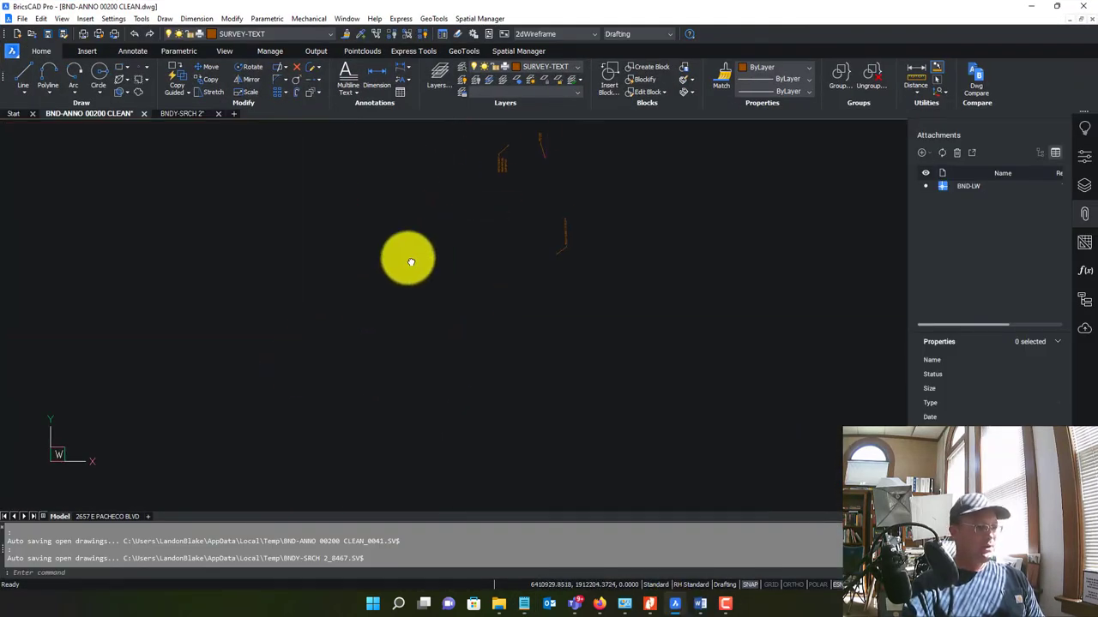
pyautogui.scroll(5, 436, 285)
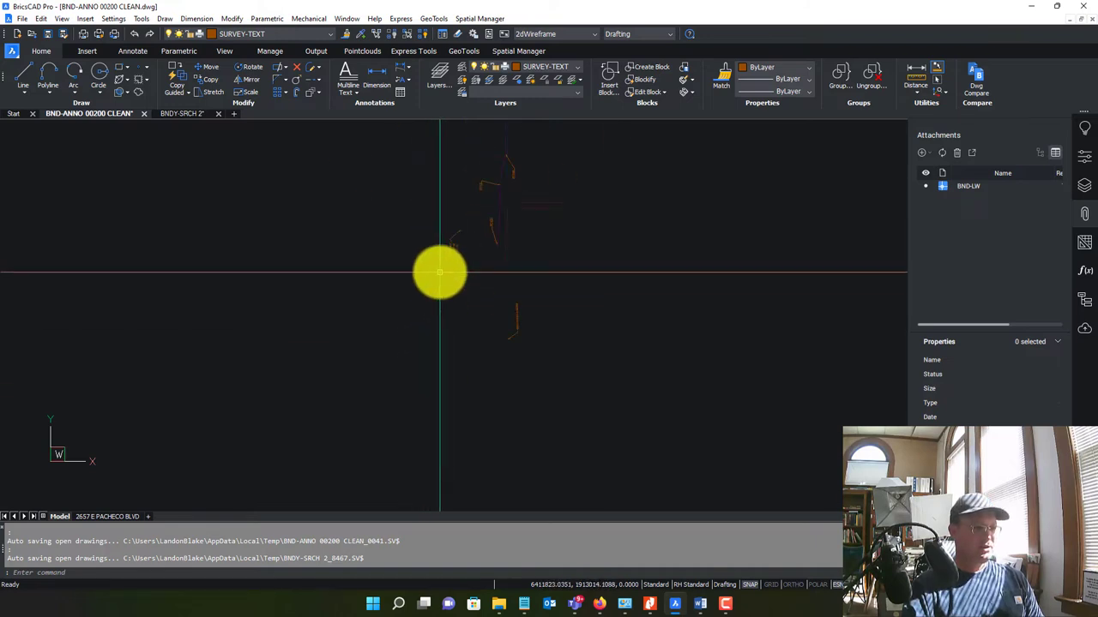
pyautogui.scroll(3, 387, 295)
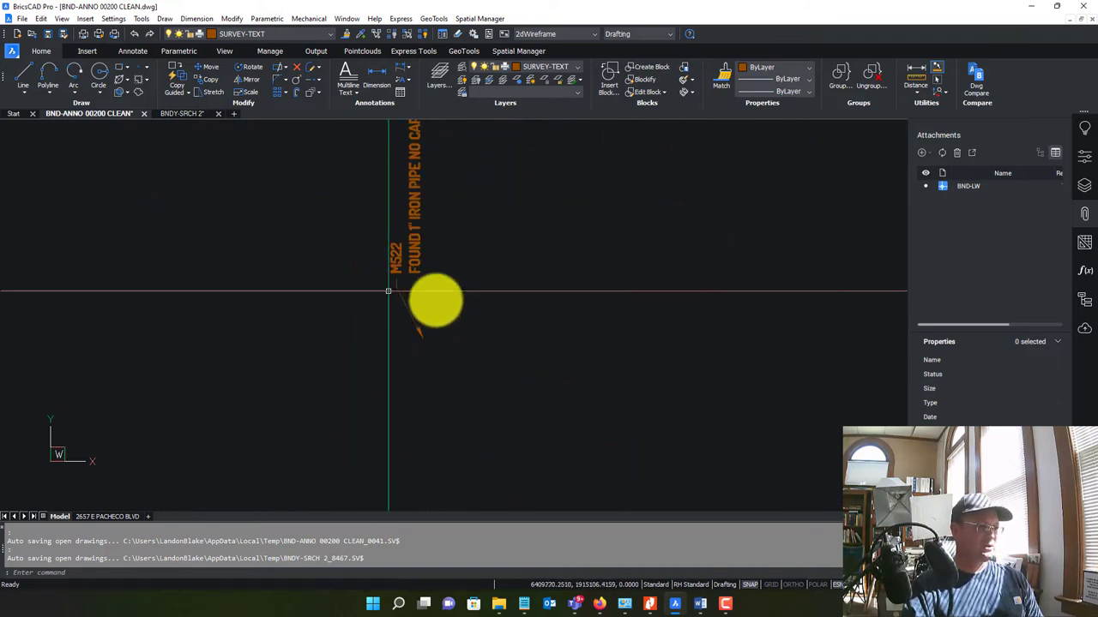
pyautogui.scroll(-3, 595, 306)
pyautogui.scroll(-1, 258, 385)
pyautogui.scroll(3, 430, 388)
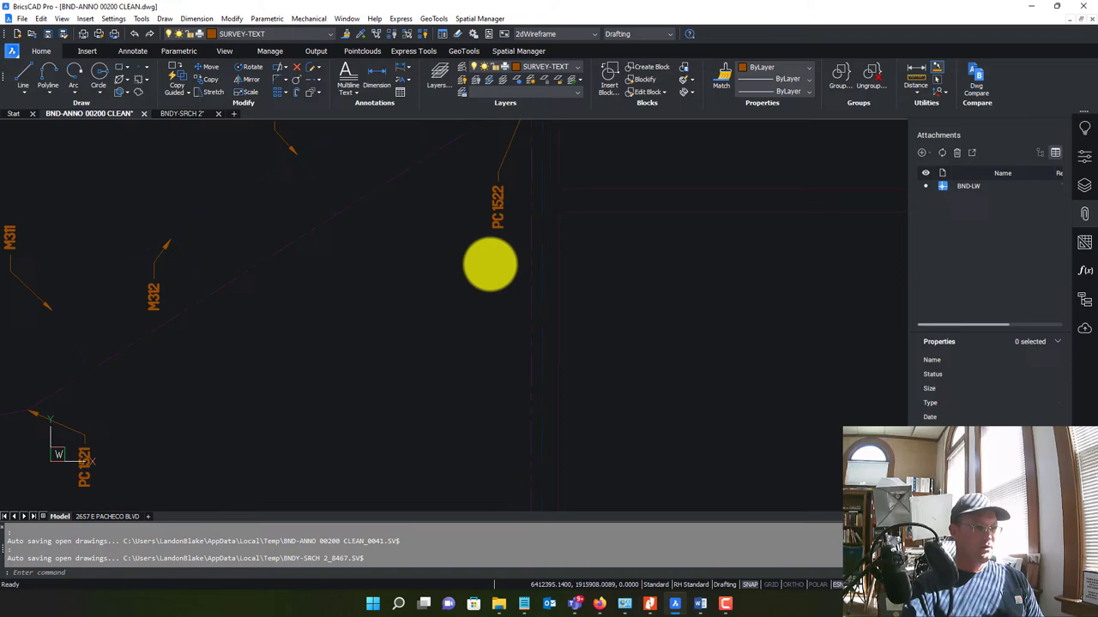
pyautogui.scroll(-3, 490, 262)
pyautogui.moveTo(228, 331); pyautogui.dragTo(259, 206, button='middle')
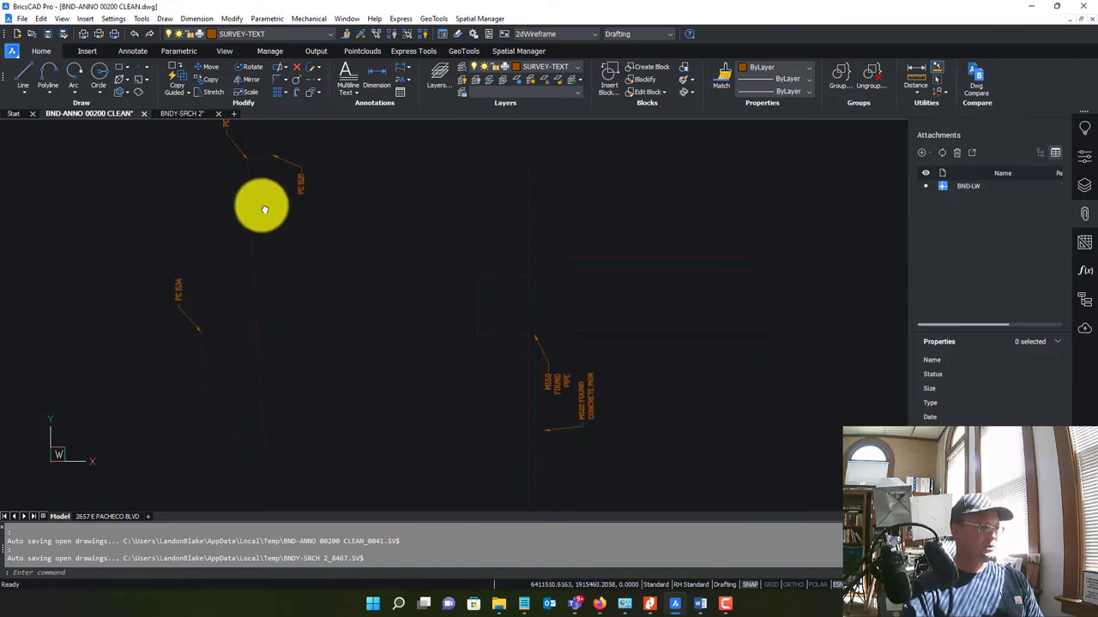
pyautogui.moveTo(597, 465)
pyautogui.mouseDown(button='middle')
pyautogui.moveTo(610, 474)
pyautogui.moveTo(449, 309)
pyautogui.moveTo(443, 271)
pyautogui.mouseUp(button='middle')
pyautogui.scroll(2, 449, 282)
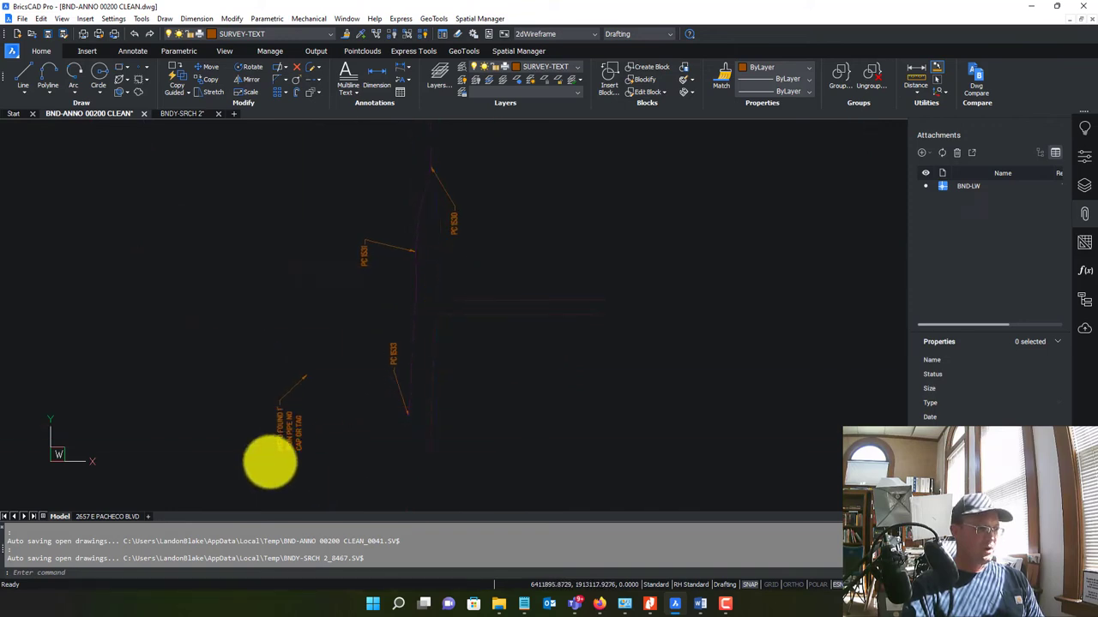
pyautogui.scroll(3, 270, 458)
pyautogui.moveTo(269, 458); pyautogui.dragTo(412, 435, button='middle')
pyautogui.scroll(-5, 532, 463)
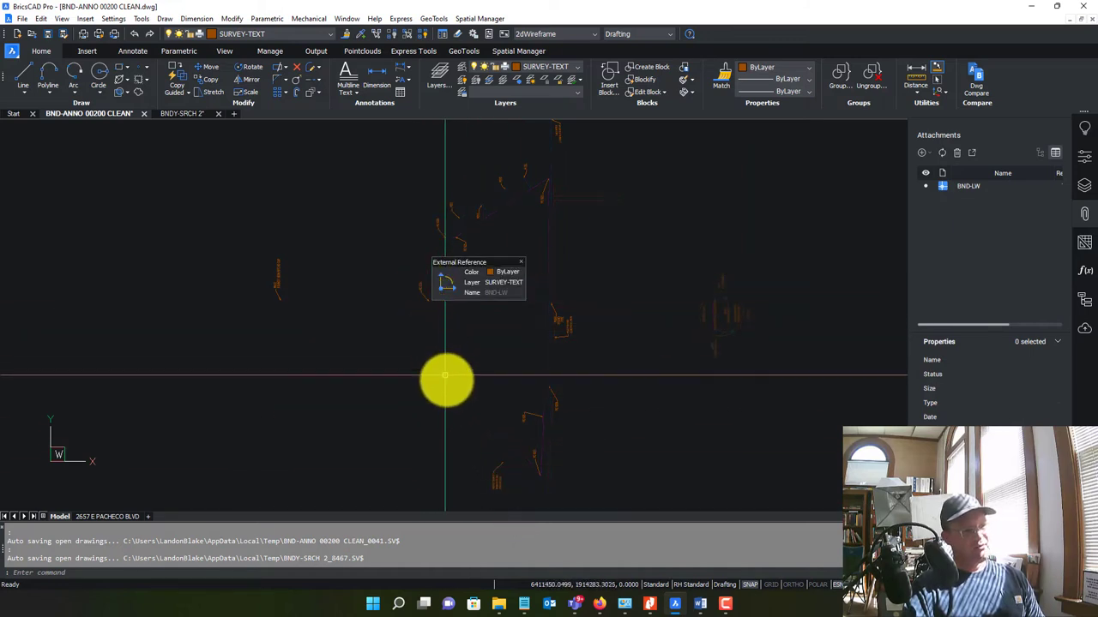
pyautogui.scroll(6, 343, 365)
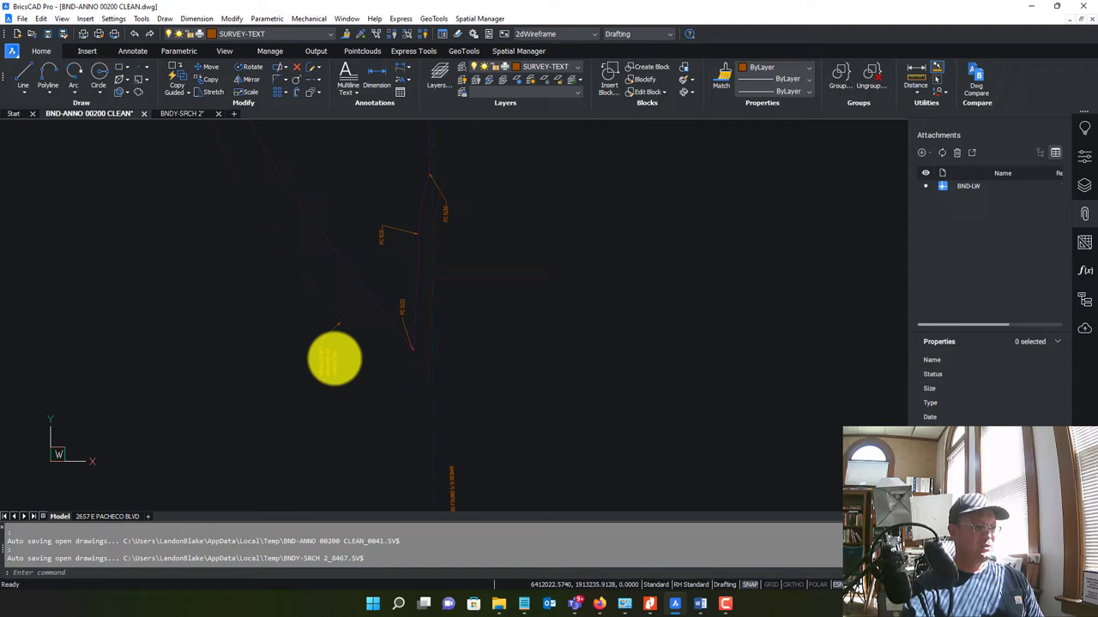
pyautogui.scroll(-10, 310, 267)
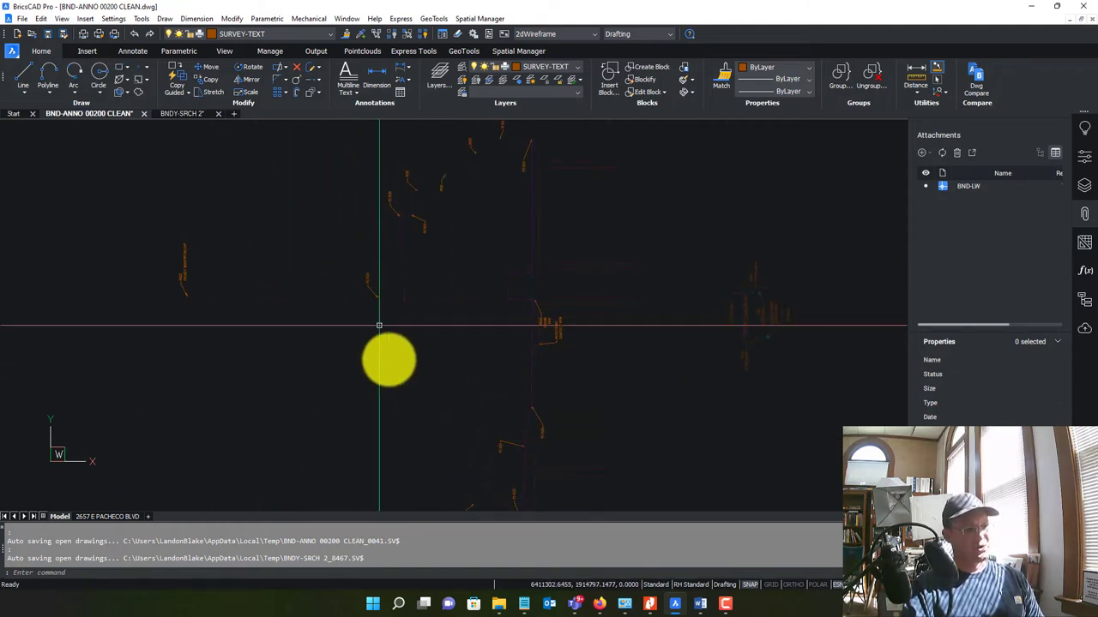
pyautogui.moveTo(429, 458); pyautogui.dragTo(368, 317, button='middle')
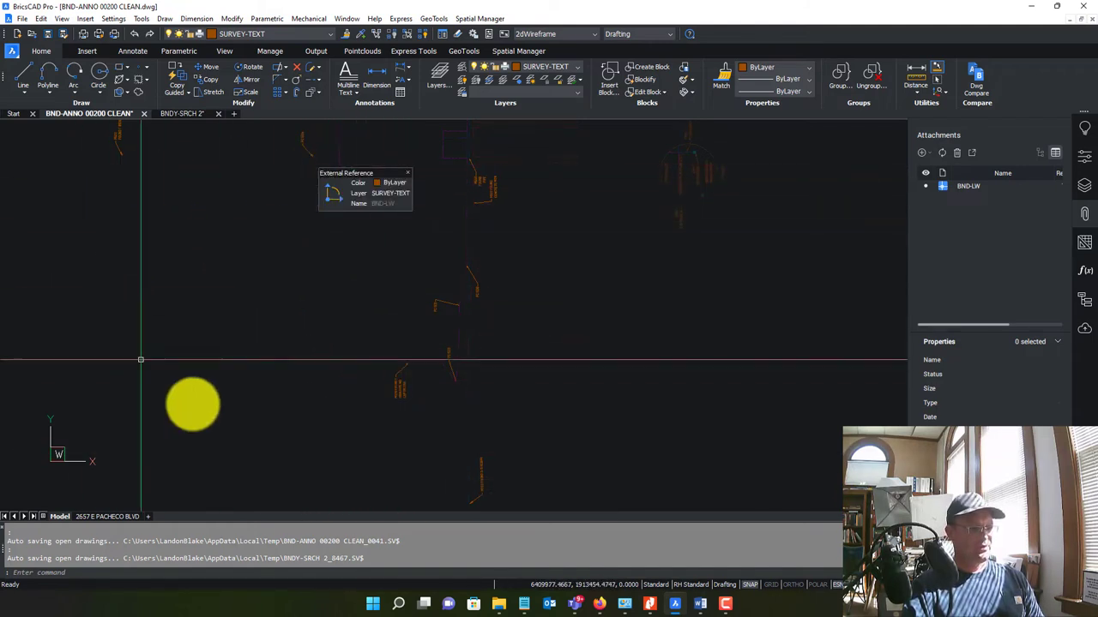
pyautogui.scroll(6, 416, 363)
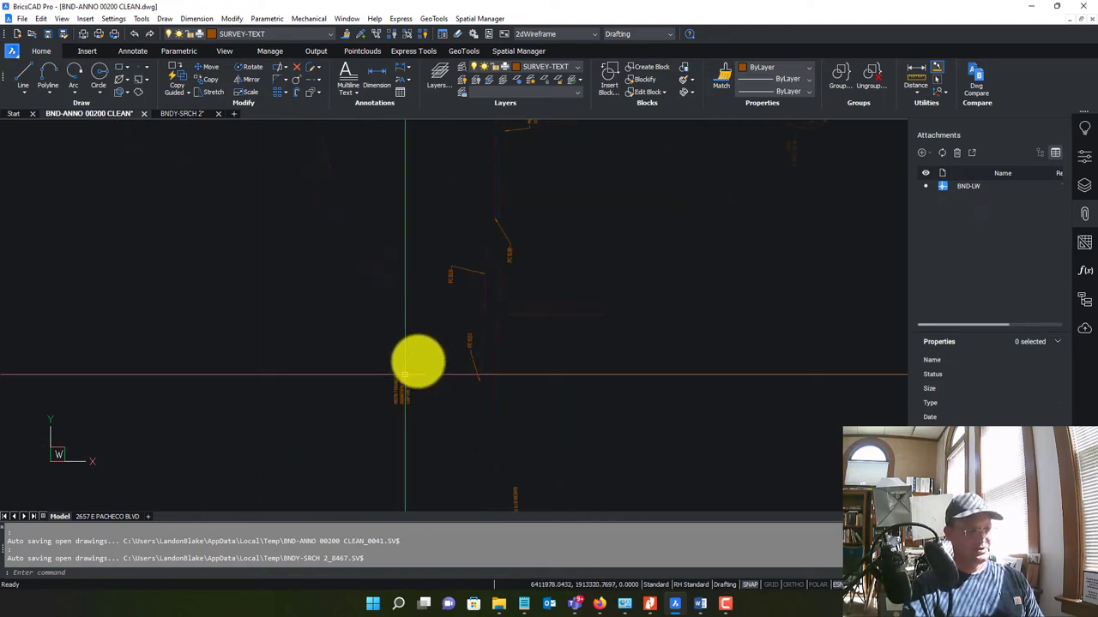
pyautogui.scroll(-3, 413, 354)
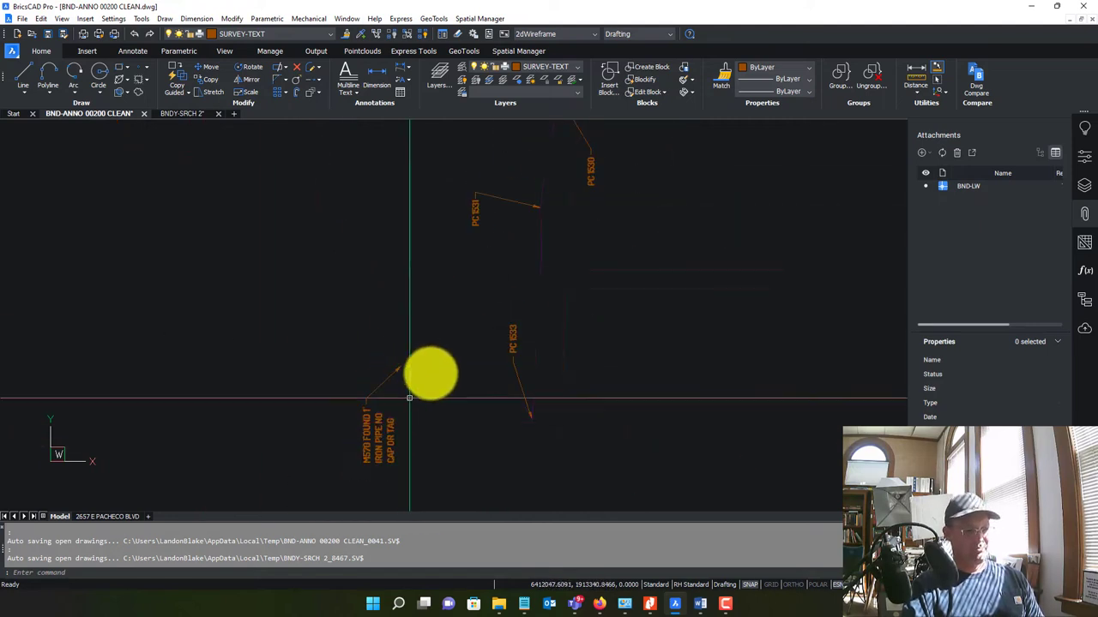
pyautogui.scroll(4, 388, 454)
pyautogui.scroll(-8, 343, 438)
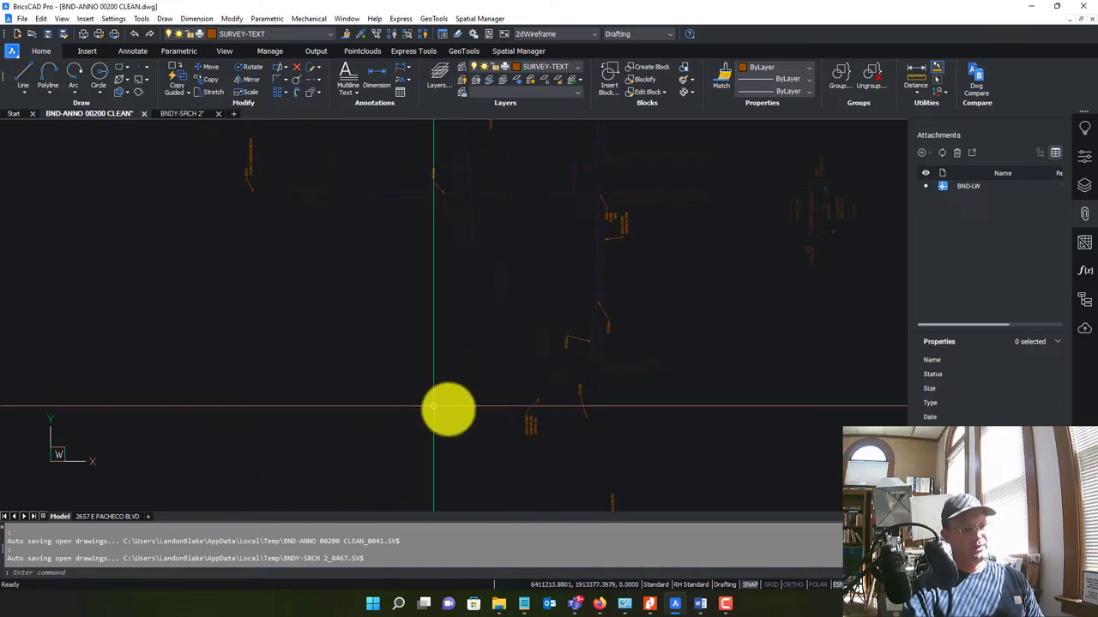
pyautogui.scroll(4, 434, 404)
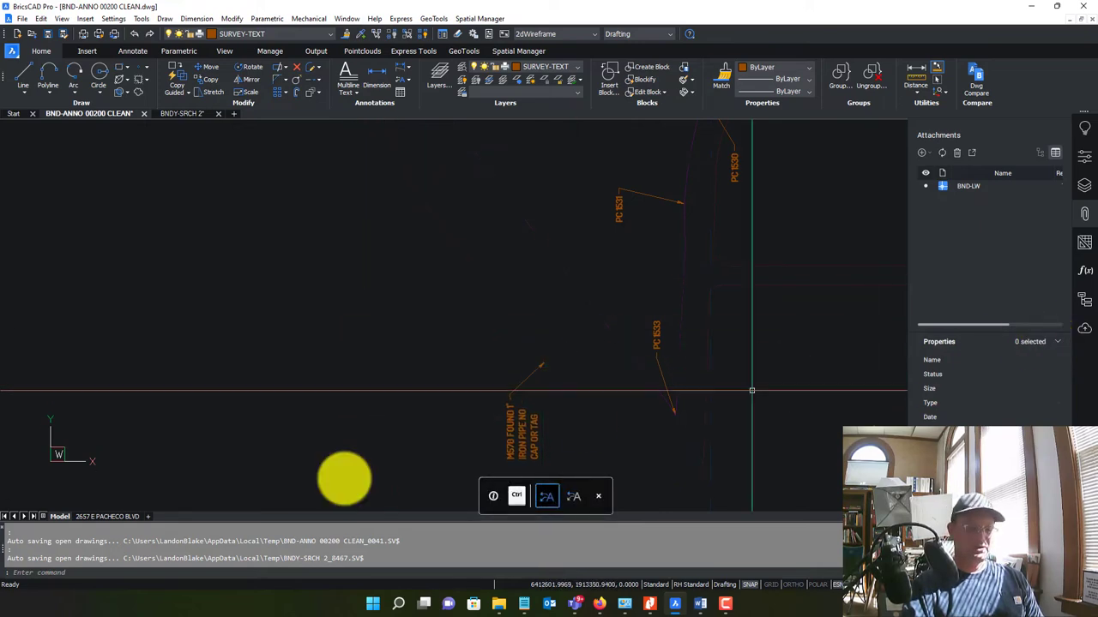
# Paste the M 570 note at the end of the notes and proofread its first sentence
pyautogui.click(701, 605)
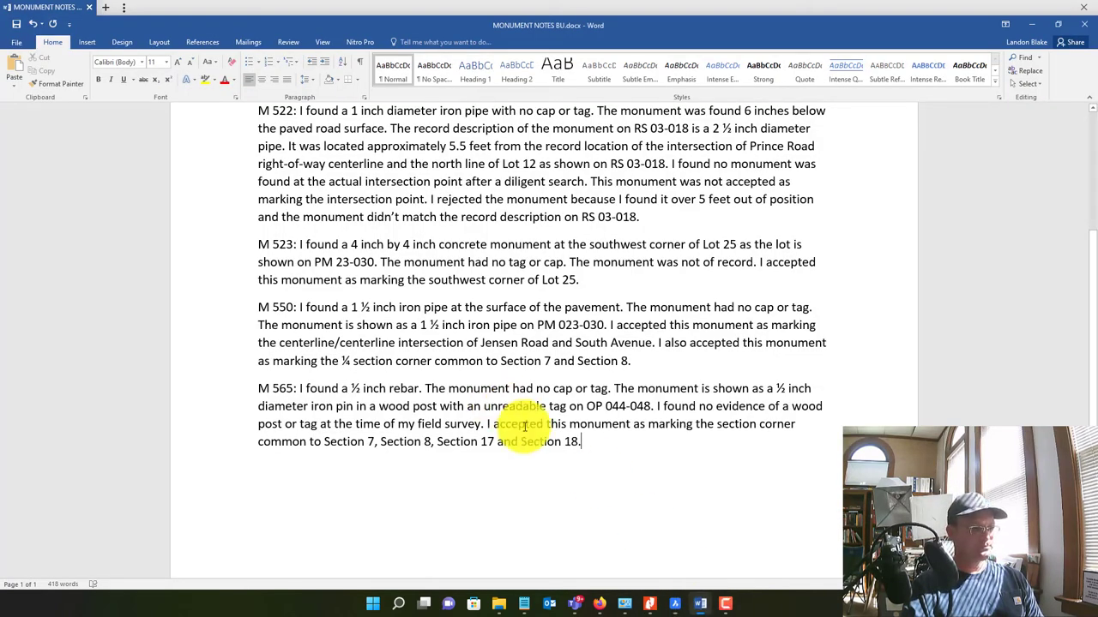
pyautogui.write('M 570: Found a 1 inch iron pipe with no cap or tag next to an 8 inch diameter metal post filled with concrete. The monument is shown as a set 1 inch diameter iron pipe on RS 03-018. I accepted this monument as marking the property corner shown on RS 03-018.')
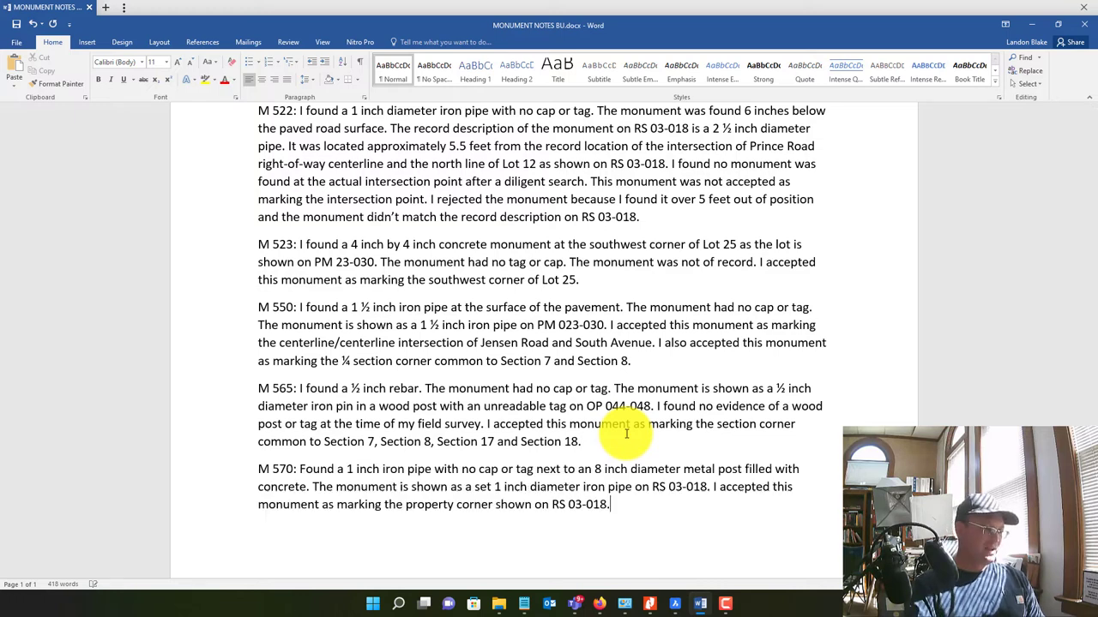
pyautogui.moveTo(309, 474); pyautogui.dragTo(634, 472)
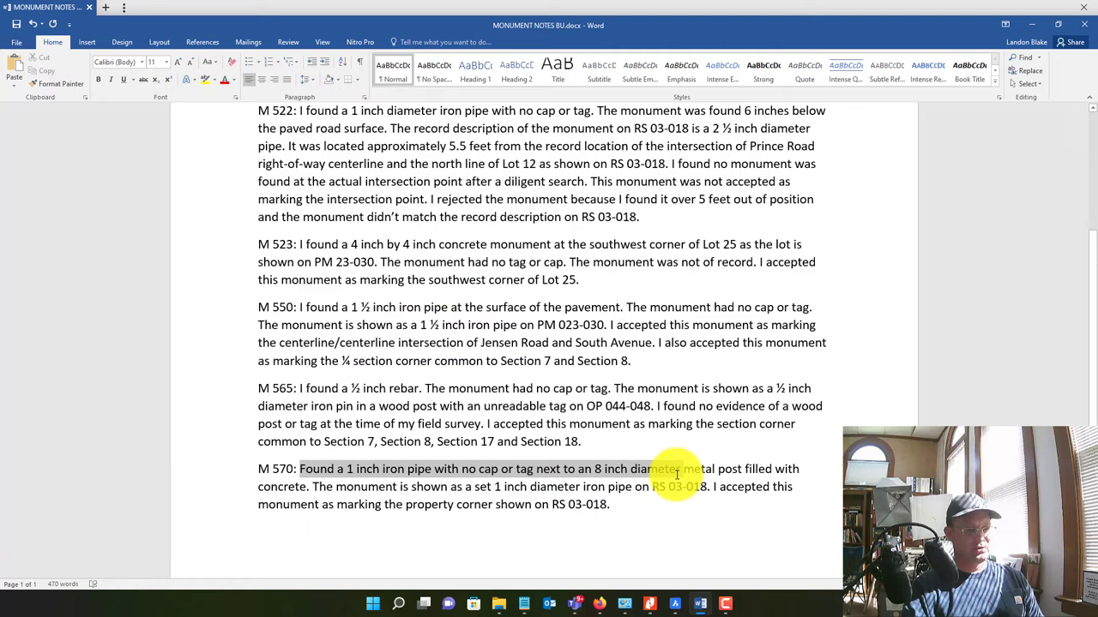
pyautogui.moveTo(744, 470); pyautogui.dragTo(302, 489)
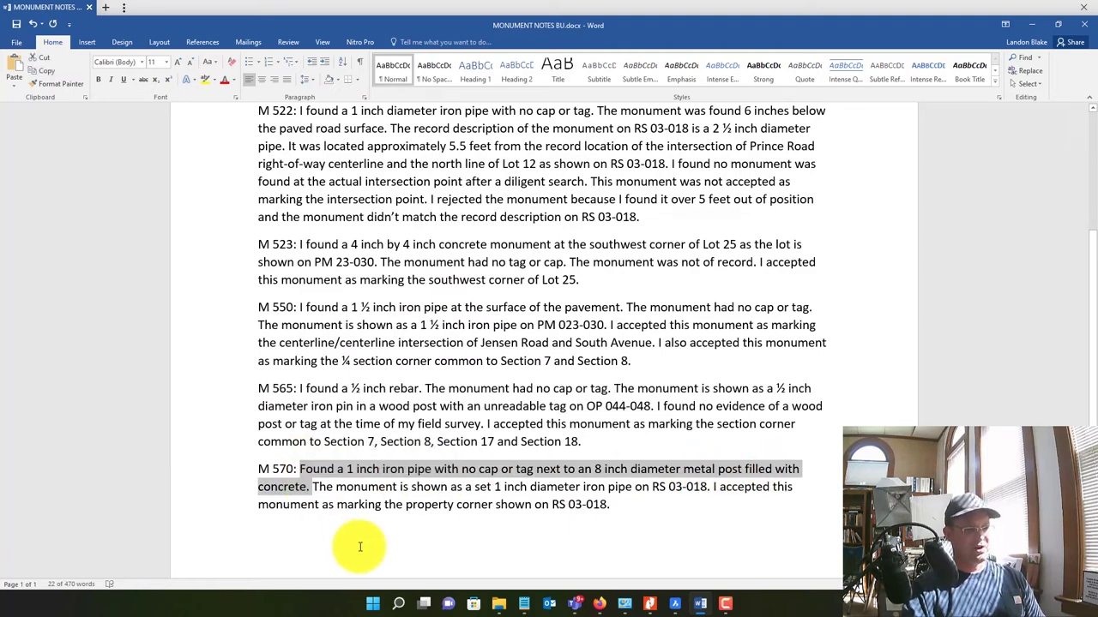
pyautogui.click(334, 504)
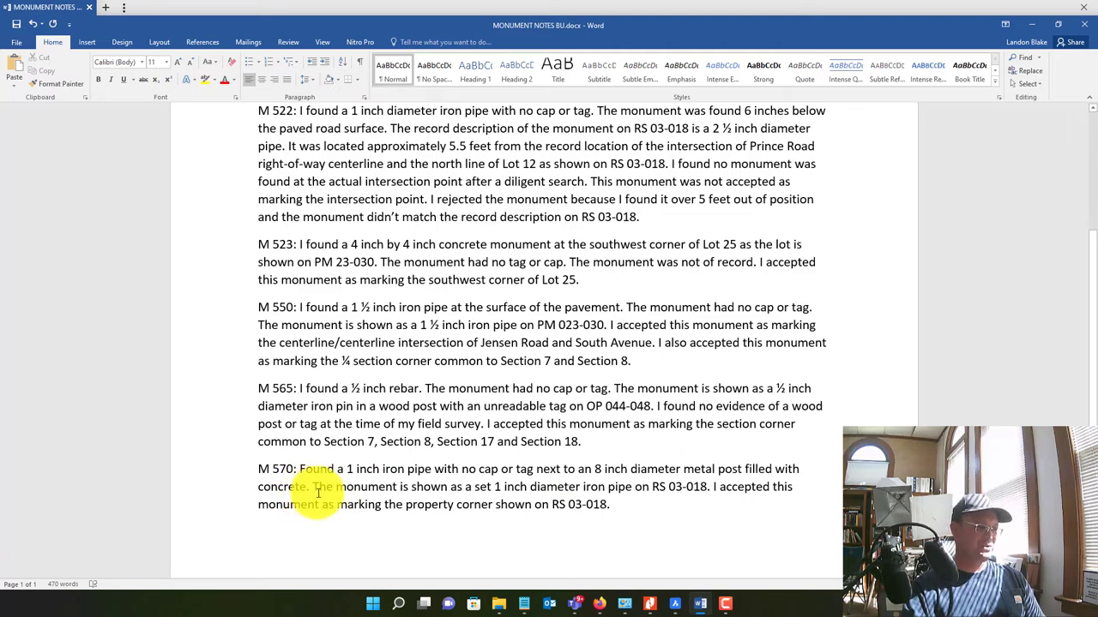
# Proofread the remaining M 570 sentences, then minimize Word to reveal the drawing
pyautogui.moveTo(334, 486); pyautogui.dragTo(726, 507)
pyautogui.click(722, 519)
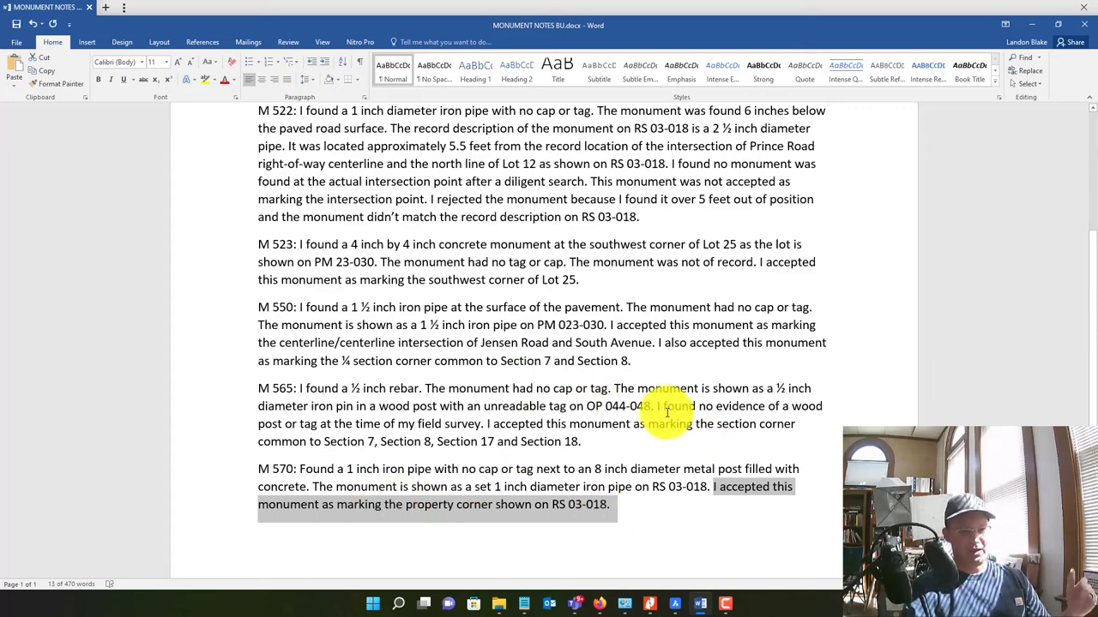
pyautogui.click(698, 452)
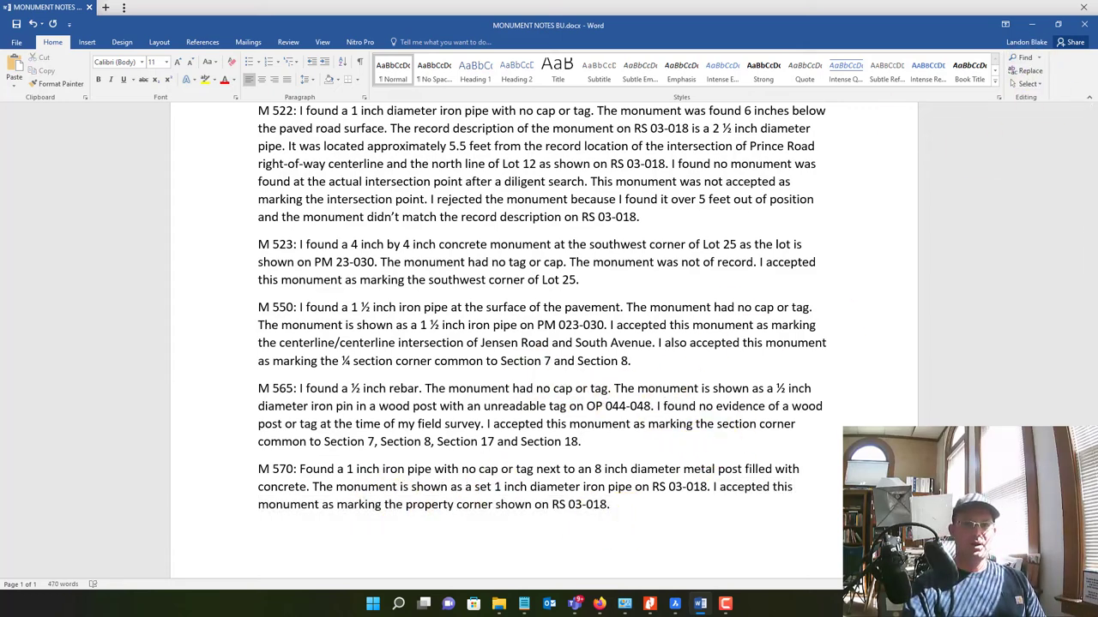
pyautogui.click(1036, 25)
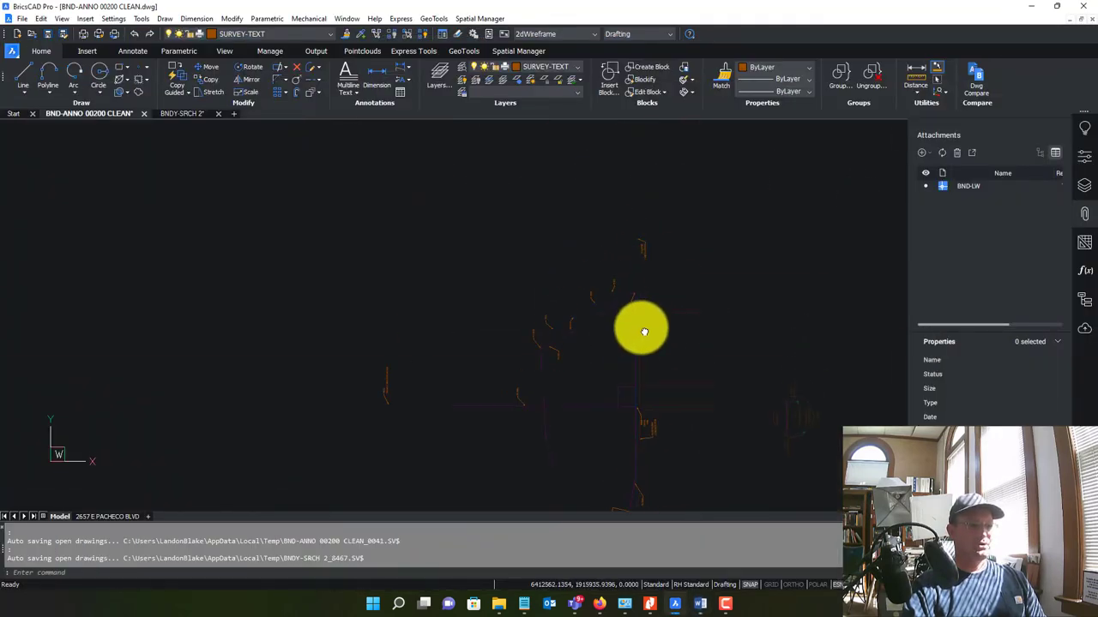
# Zoom in on the M1001 iron pipe label, then back in Word select the M 313/M 314 paragraph
pyautogui.scroll(6, 644, 331)
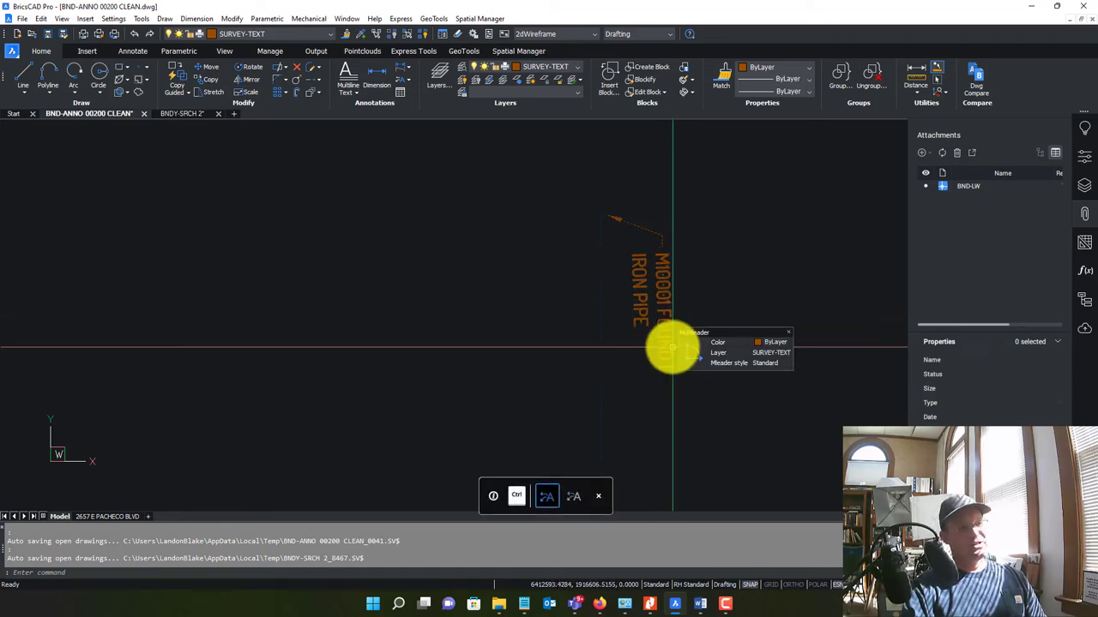
pyautogui.click(1032, 8)
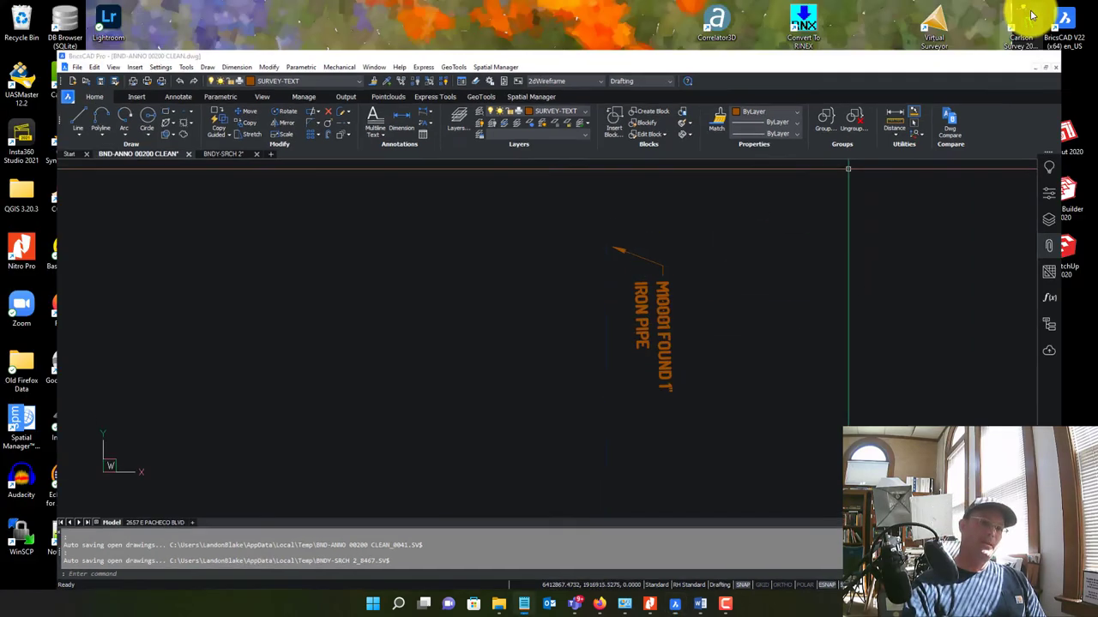
pyautogui.click(701, 607)
pyautogui.scroll(5, 515, 313)
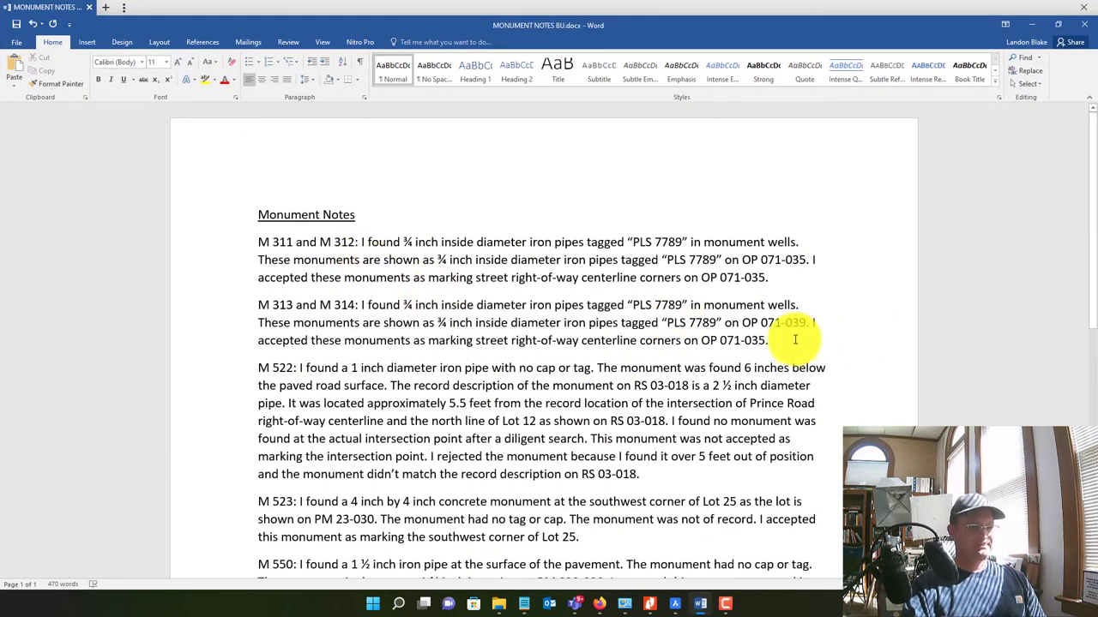
pyautogui.moveTo(795, 339); pyautogui.dragTo(245, 302)
pyautogui.hotkey('ctrl', 'c')
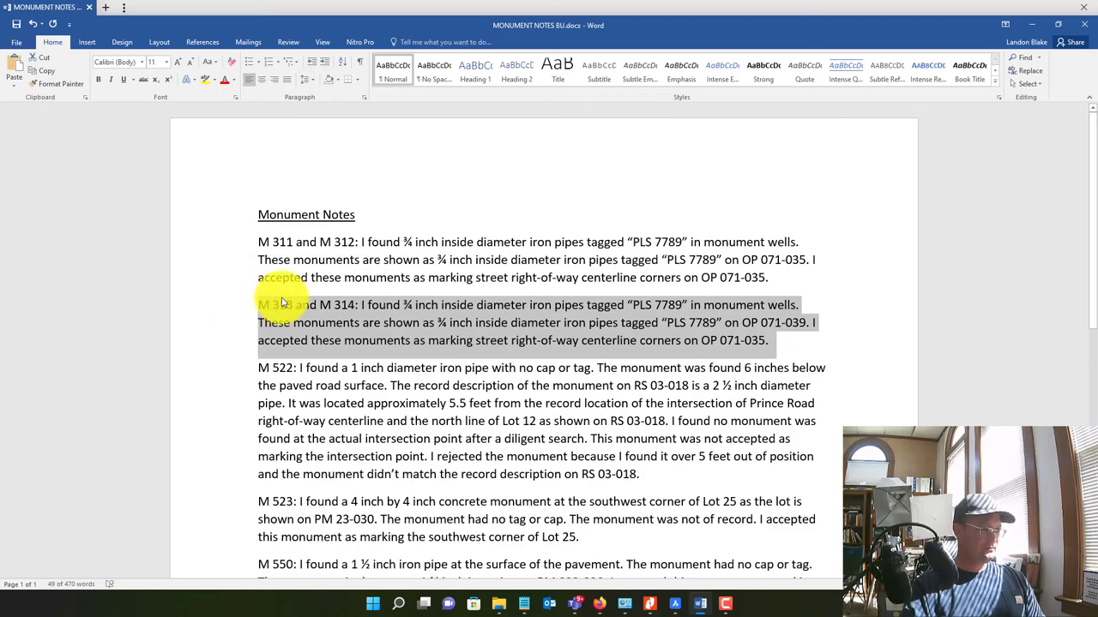
# Paste the copied paragraph and change it to M 10001 citing OP 071-035
pyautogui.scroll(-8, 404, 289)
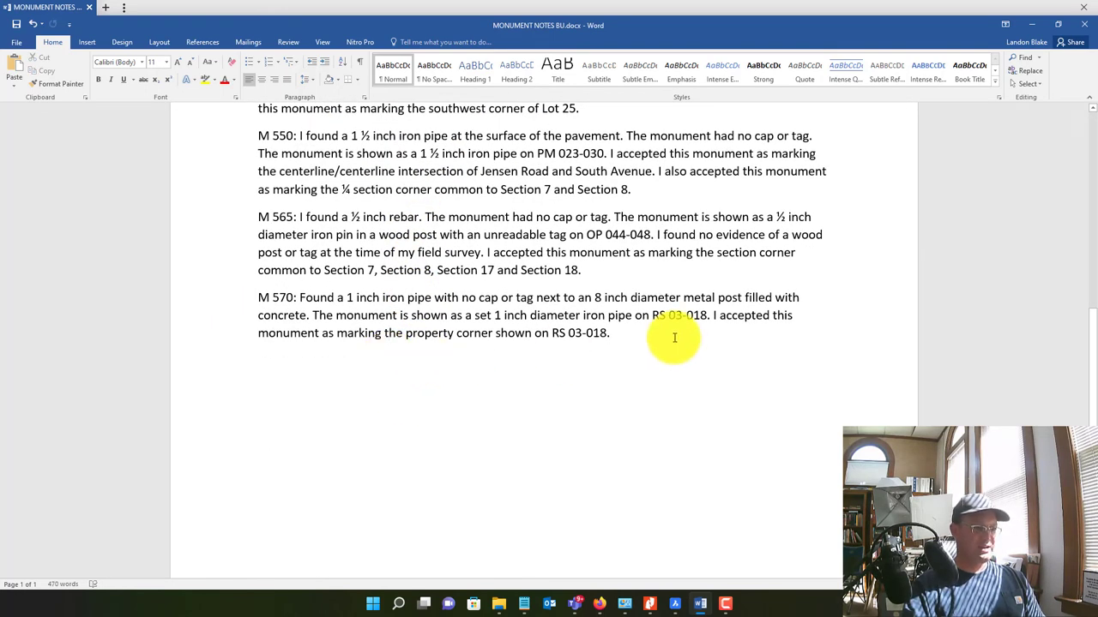
pyautogui.hotkey('ctrl', 'v')
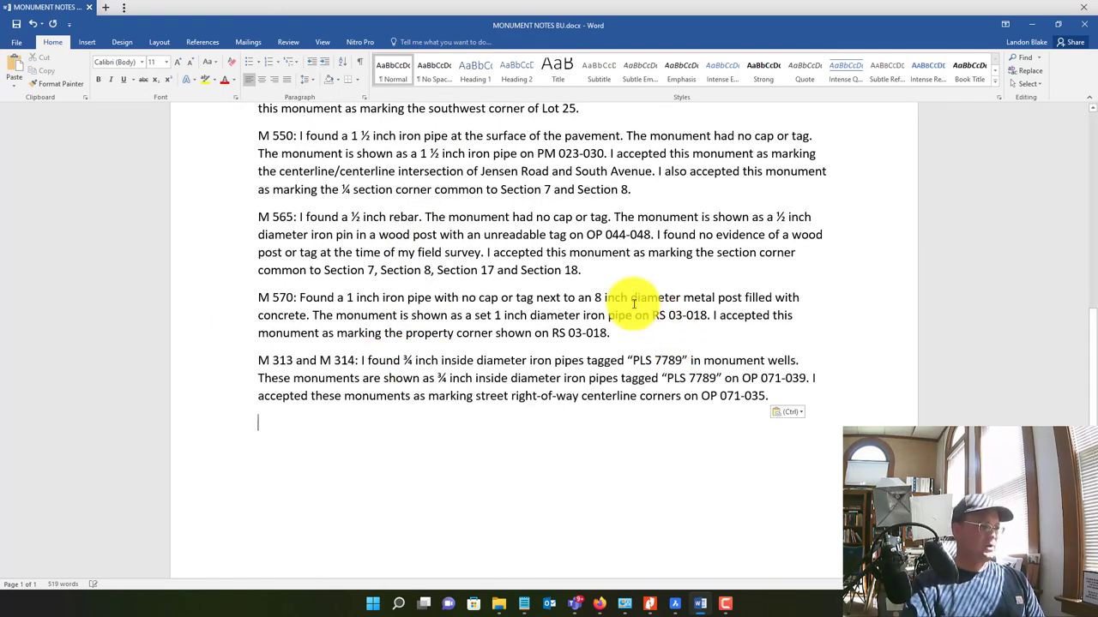
pyautogui.moveTo(275, 362); pyautogui.dragTo(344, 367)
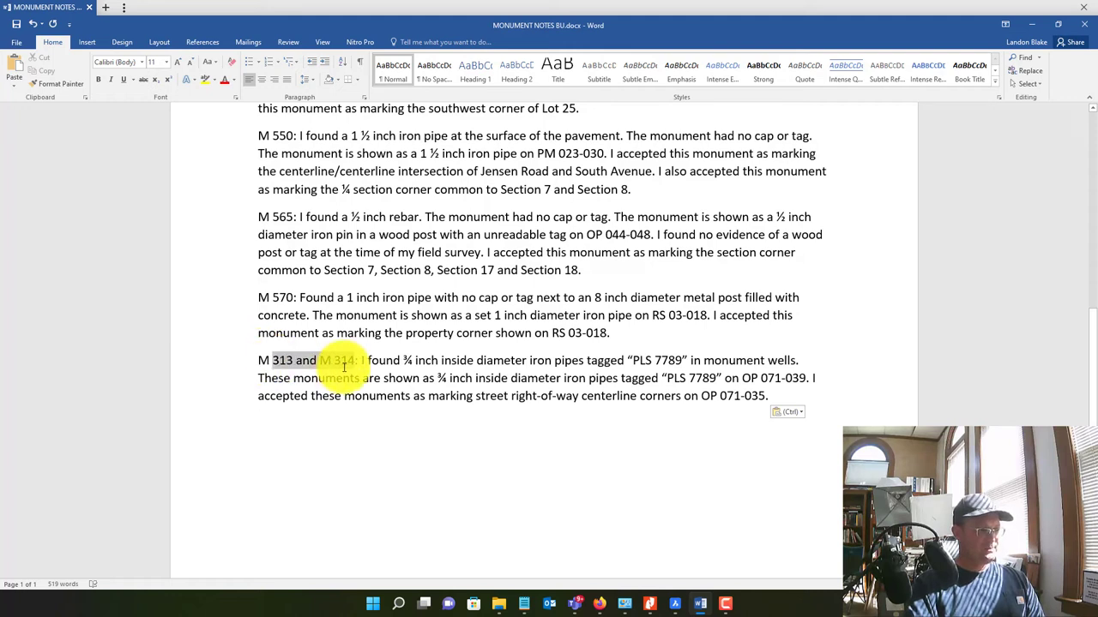
pyautogui.write('1000')
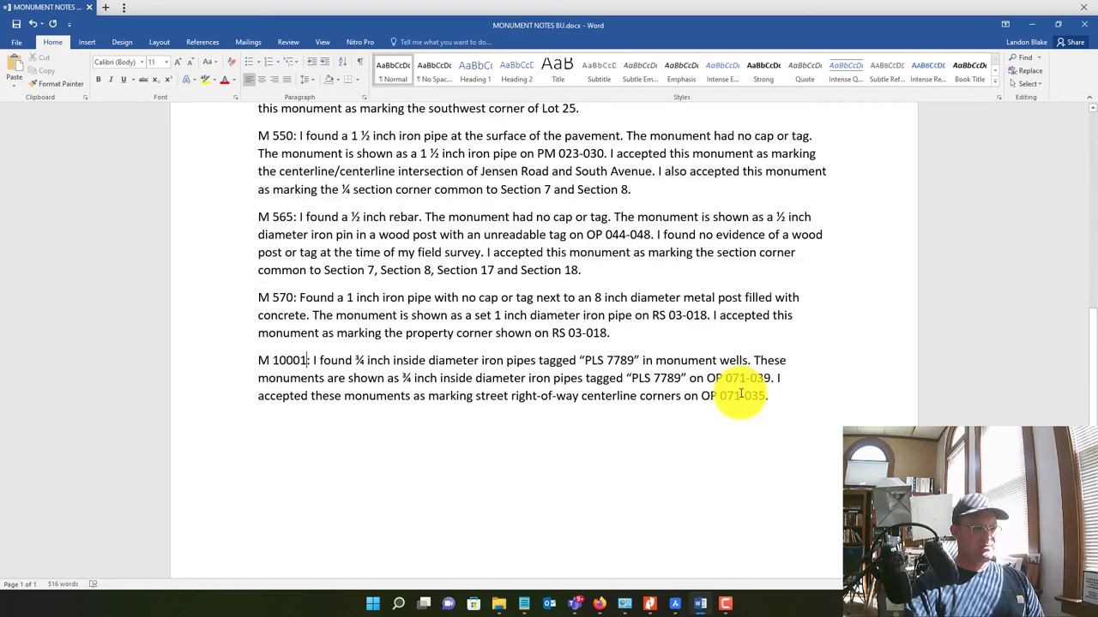
pyautogui.click(764, 378)
pyautogui.press('Delete')
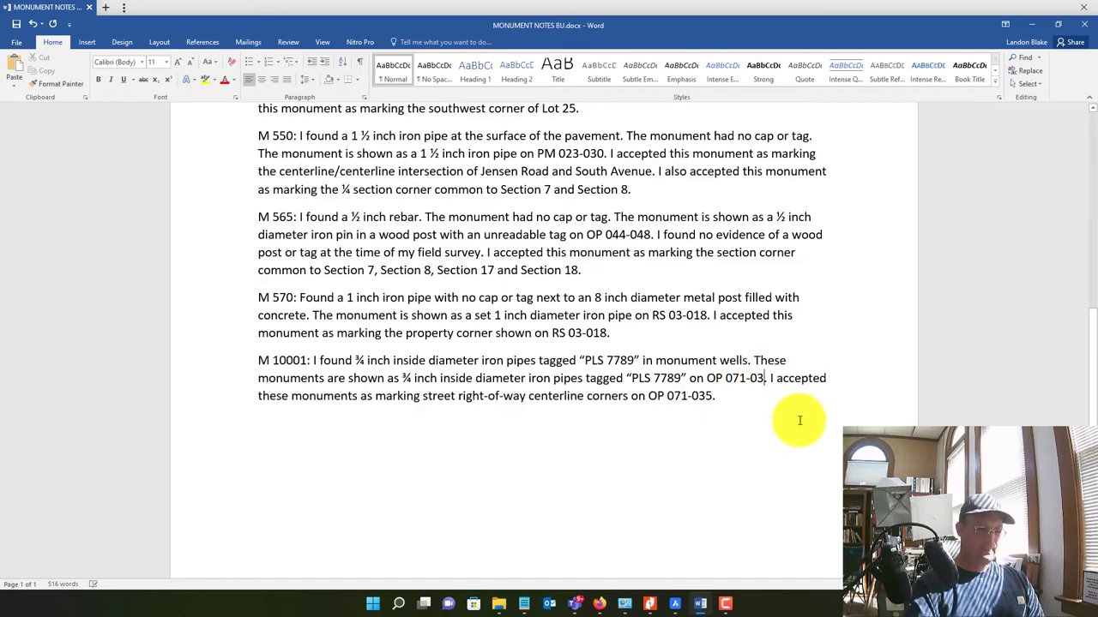
pyautogui.write('5')
# Place the cursor in the empty last paragraph and switch to the survey map PDF
pyautogui.scroll(8, 803, 379)
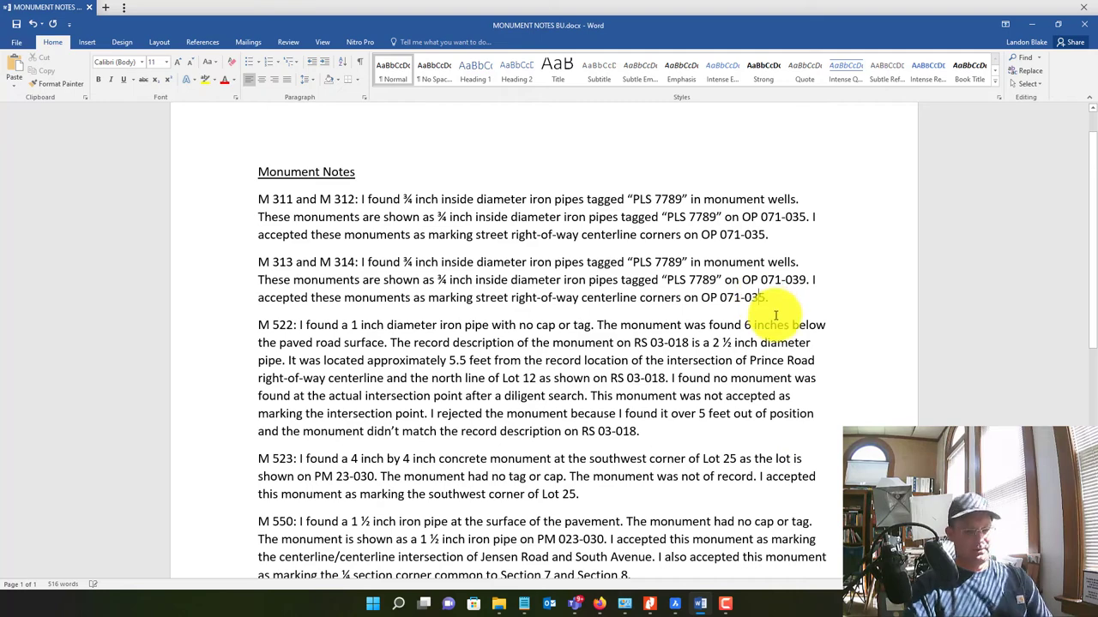
pyautogui.scroll(-8, 785, 341)
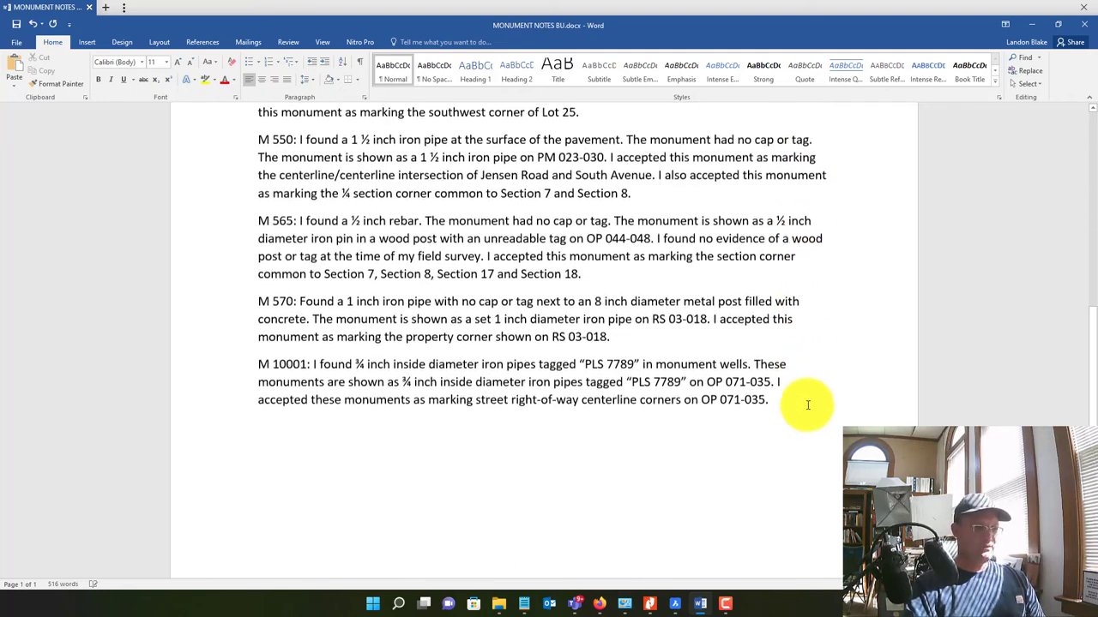
pyautogui.click(814, 444)
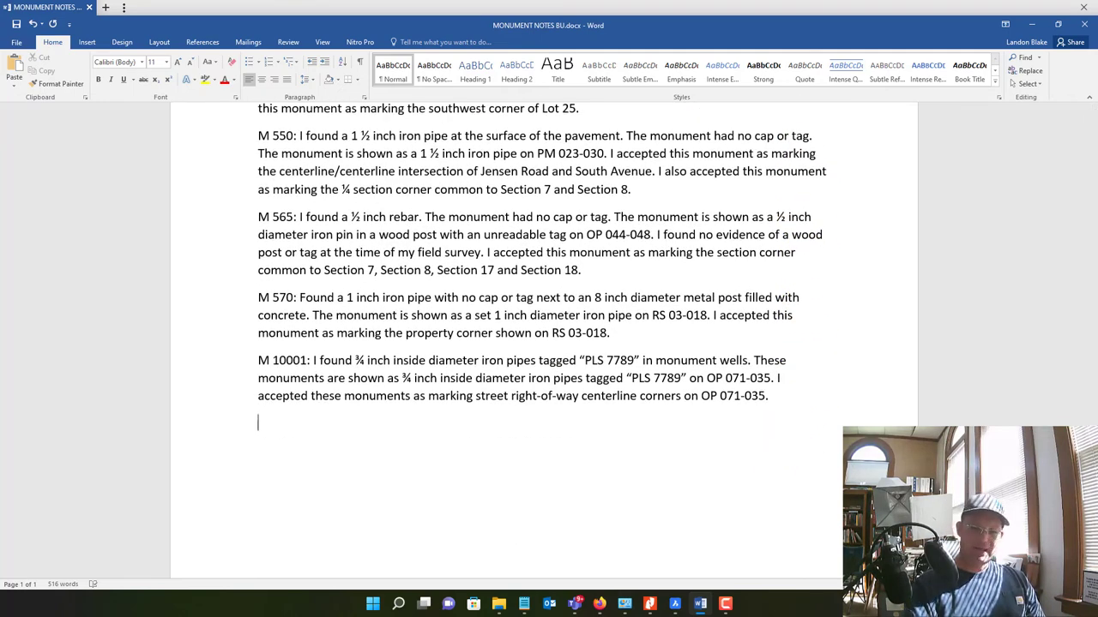
pyautogui.hotkey('alt', 'Tab')
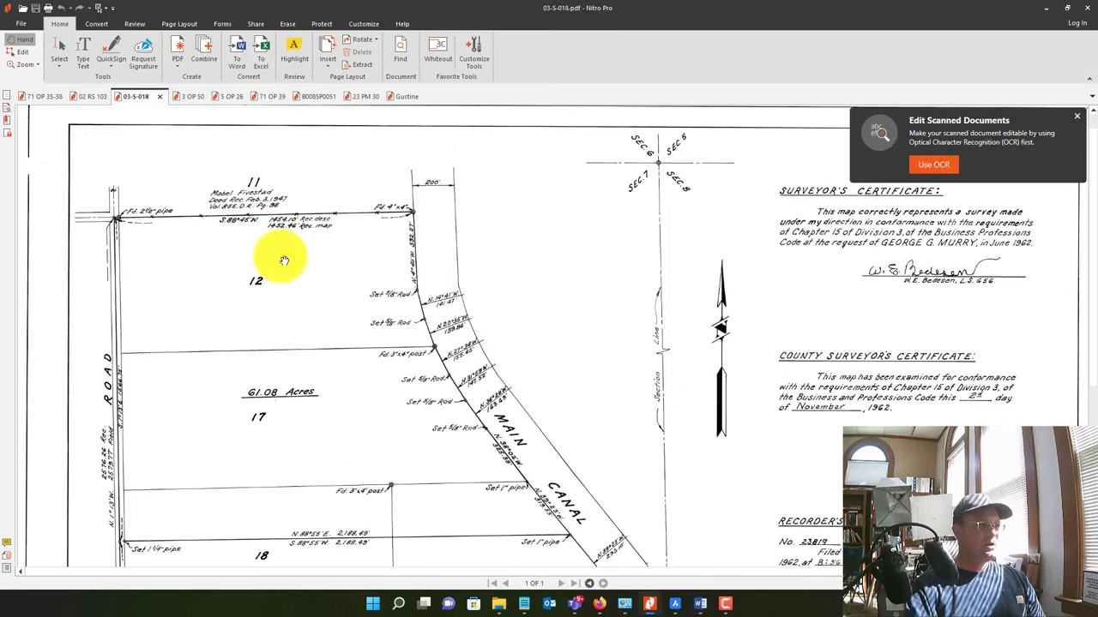
# Glance over the 71 OP 39 map in Nitro Pro, then minimize the PDF viewer
pyautogui.moveTo(215, 104); pyautogui.dragTo(103, 104)
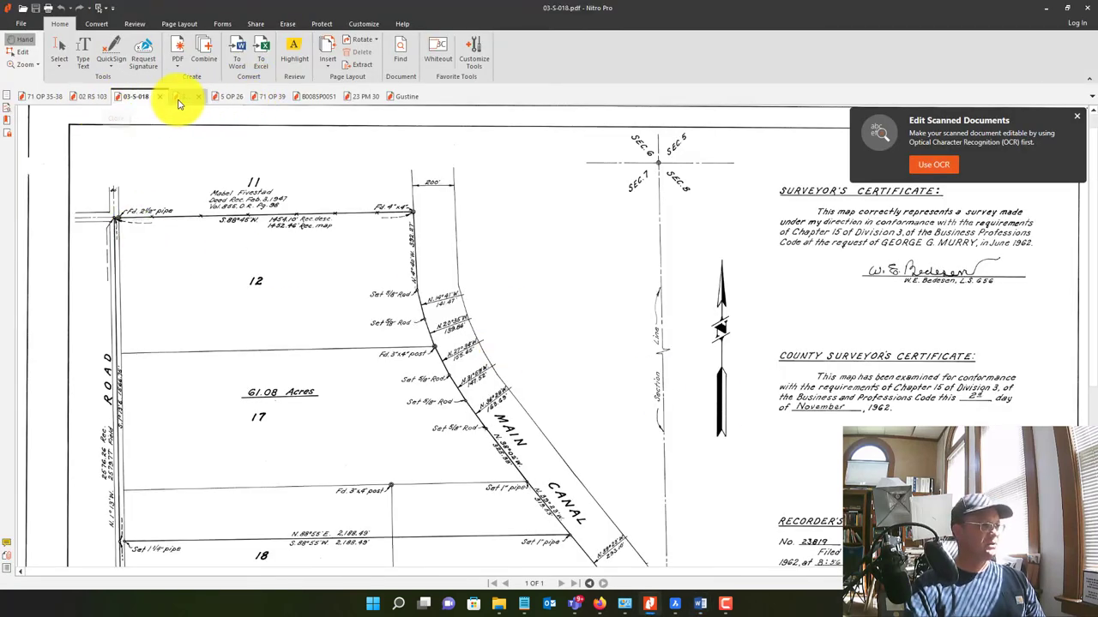
pyautogui.moveTo(179, 103); pyautogui.dragTo(250, 105)
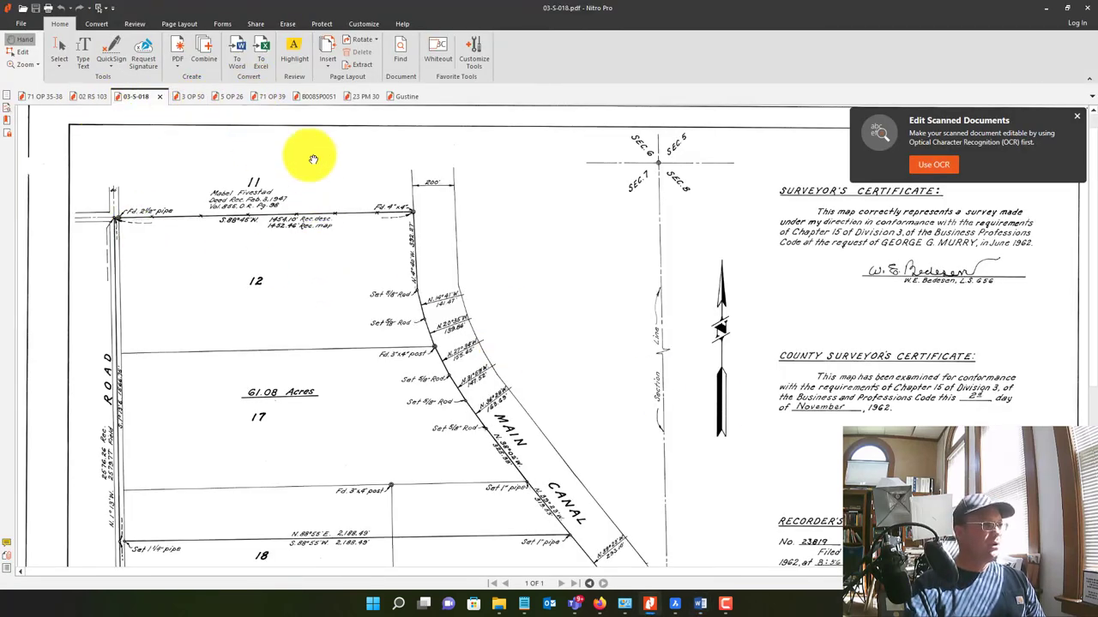
pyautogui.click(266, 97)
pyautogui.scroll(-2, 735, 421)
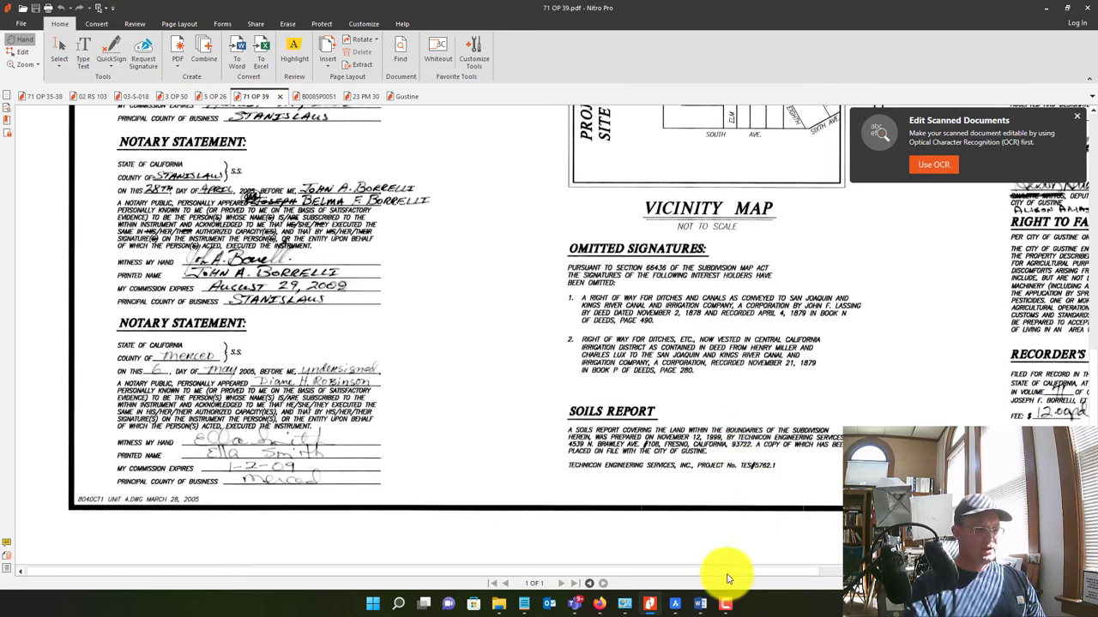
pyautogui.click(1048, 11)
pyautogui.moveTo(500, 598)
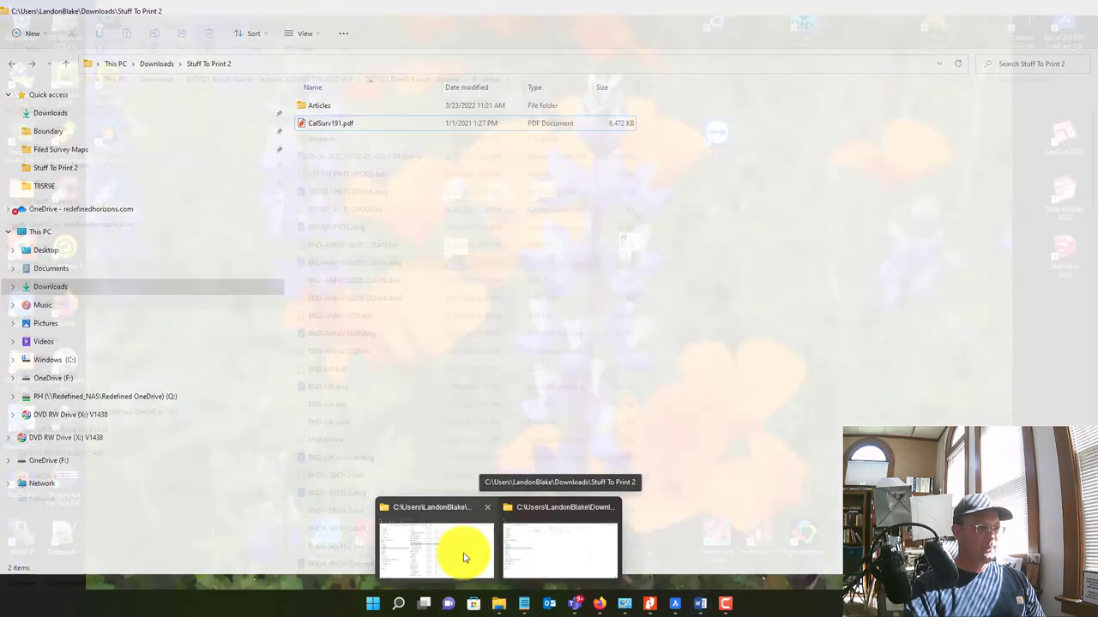
# Open 71 OP 40.pdf from Research > Filed Survey Maps in Nitro Pro
pyautogui.click(465, 558)
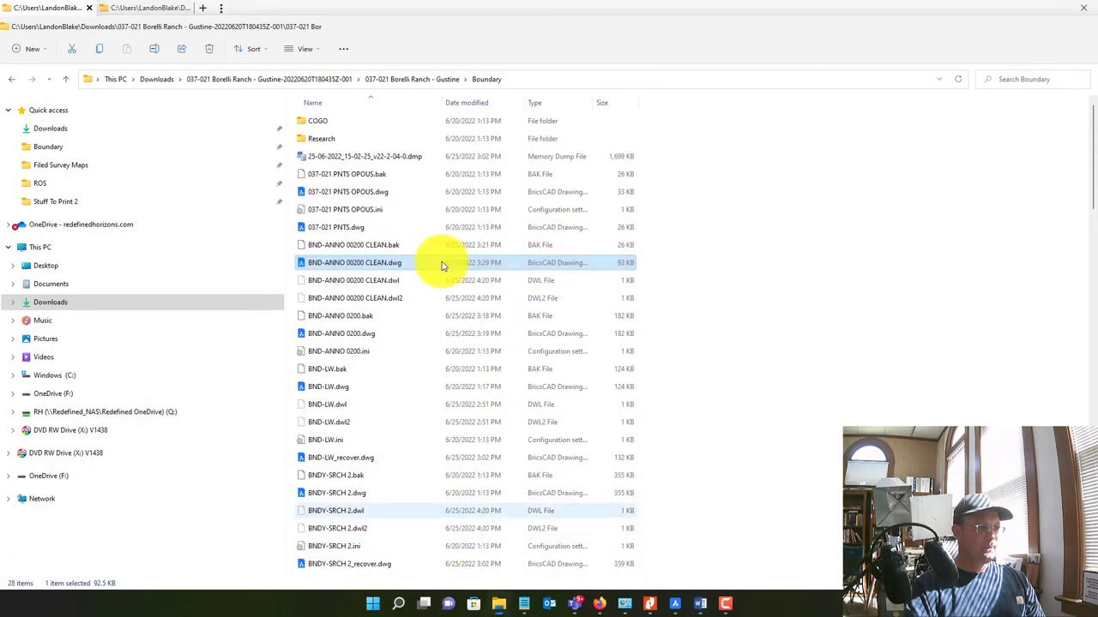
pyautogui.doubleClick(331, 139)
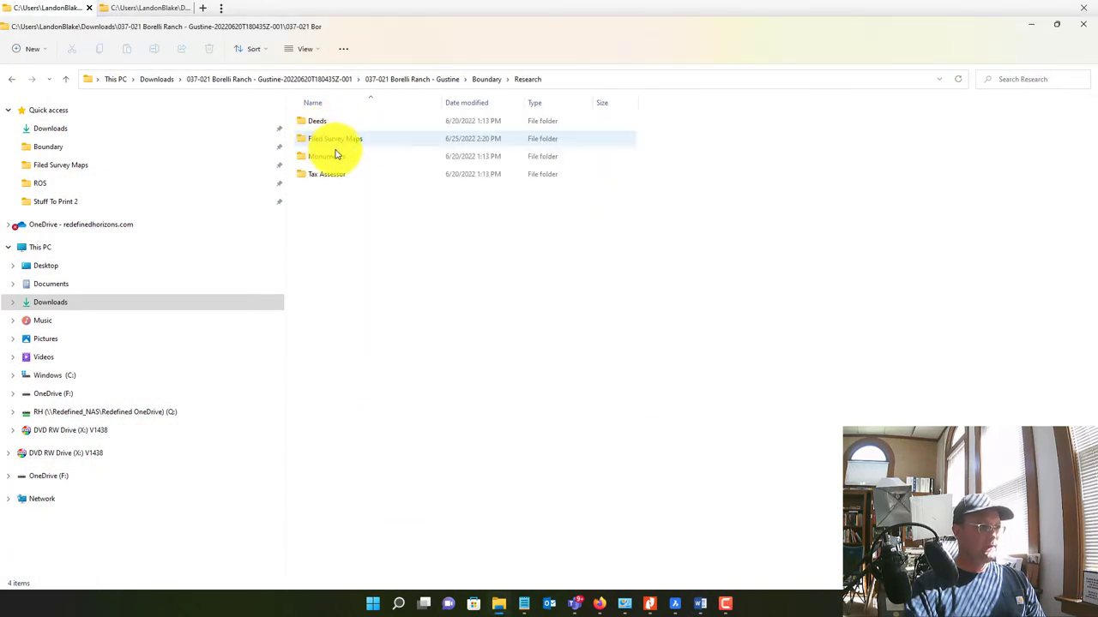
pyautogui.doubleClick(339, 139)
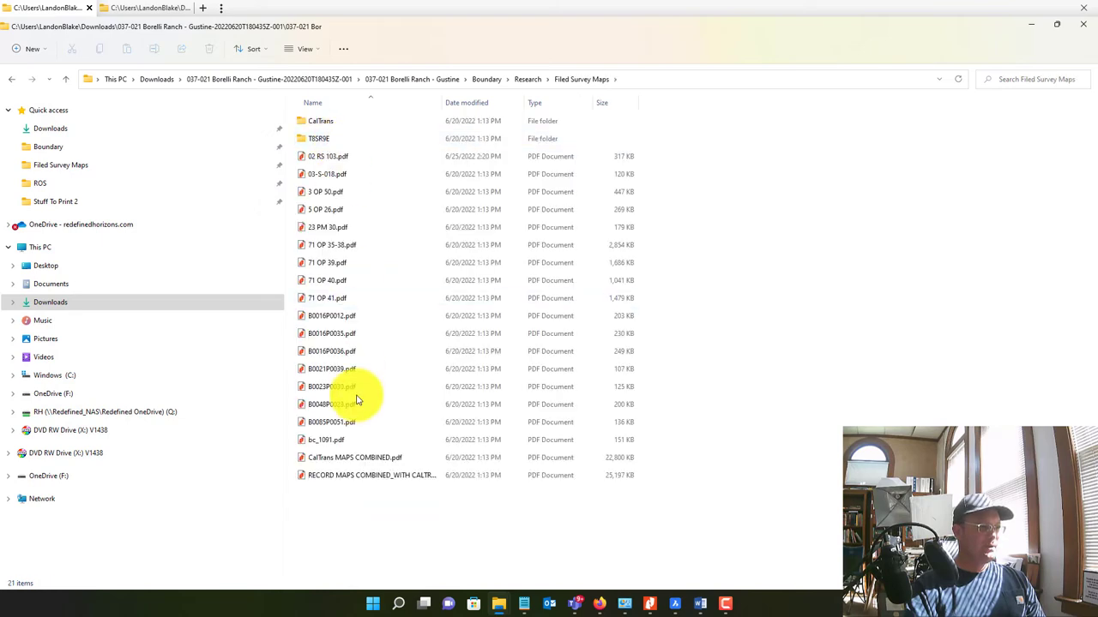
pyautogui.click(336, 281)
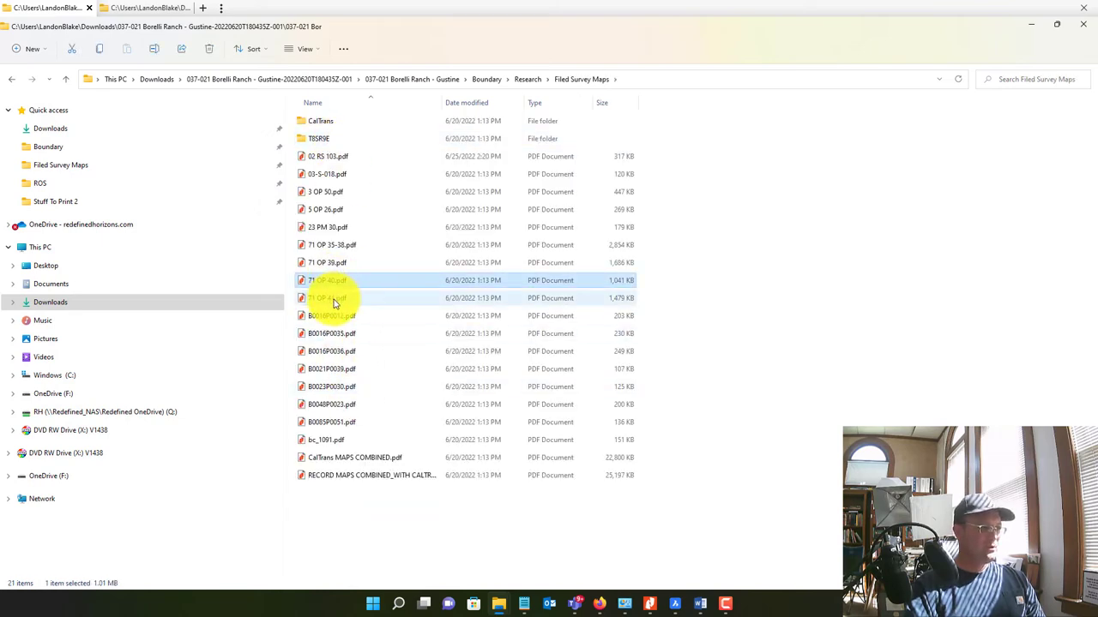
pyautogui.doubleClick(335, 286)
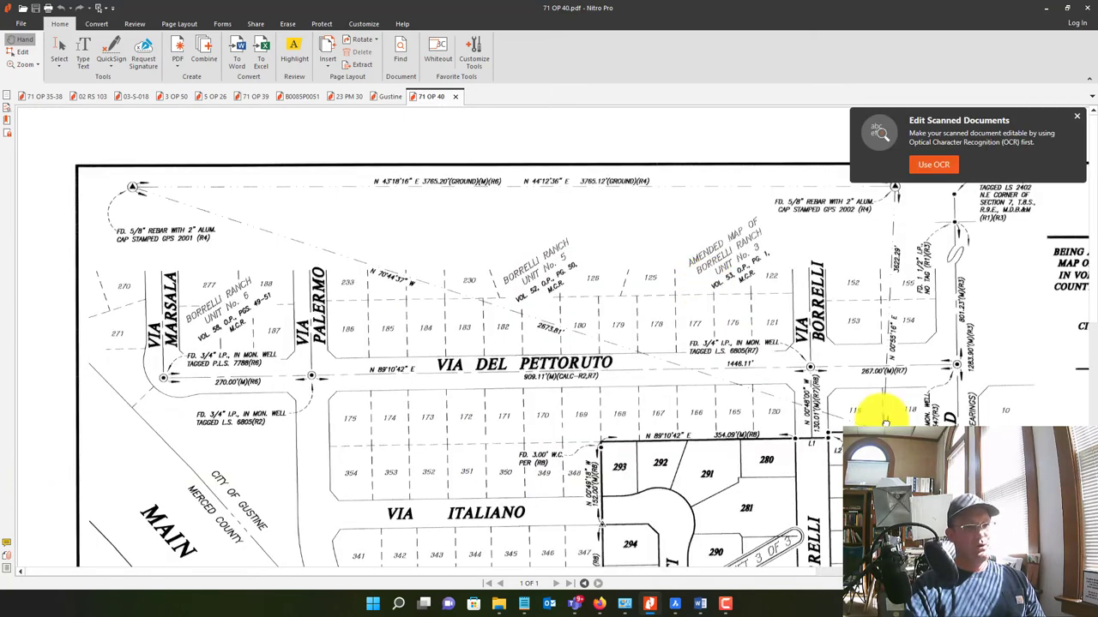
# Pan the 71 OP 40 map toward the Via Del Pettoruto lots, then return to the monument notes
pyautogui.moveTo(875, 404); pyautogui.dragTo(494, 290)
pyautogui.scroll(1, 336, 297)
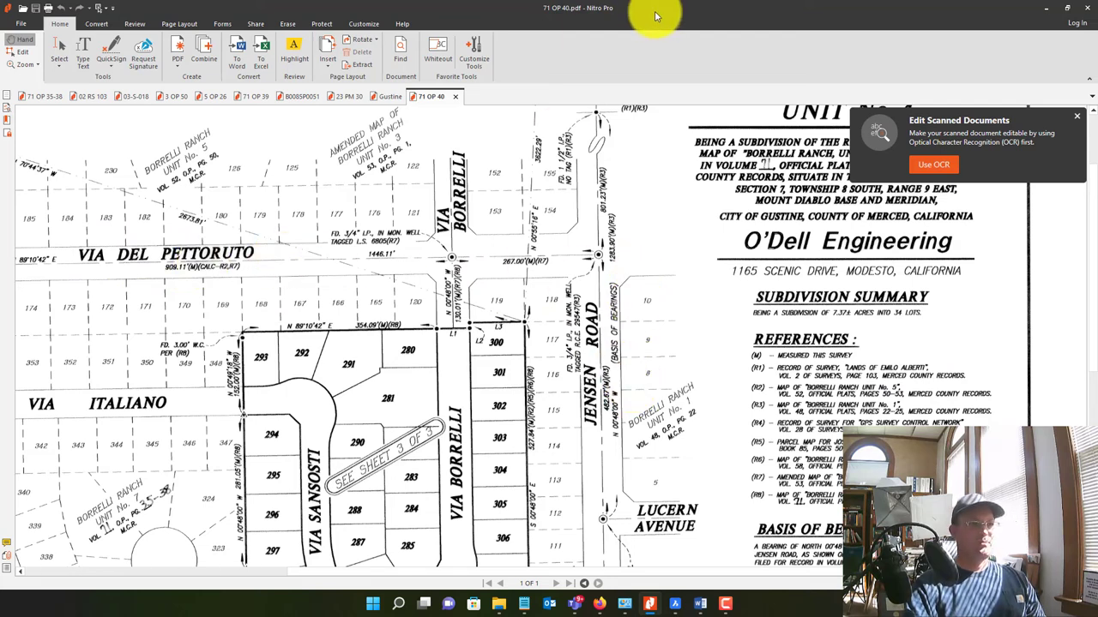
pyautogui.click(1046, 8)
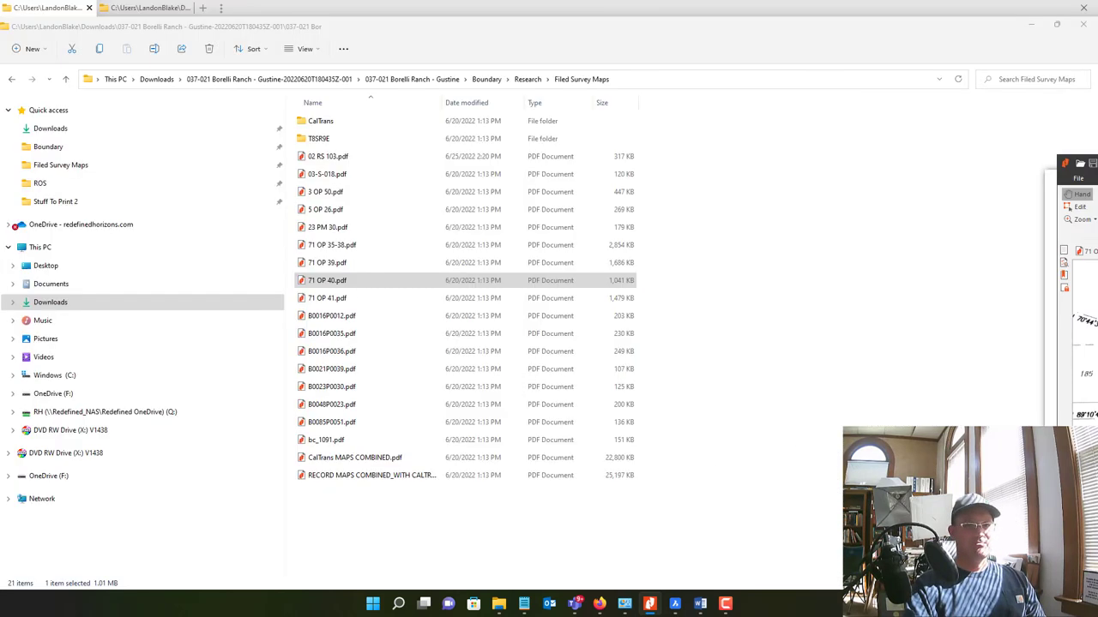
pyautogui.click(699, 603)
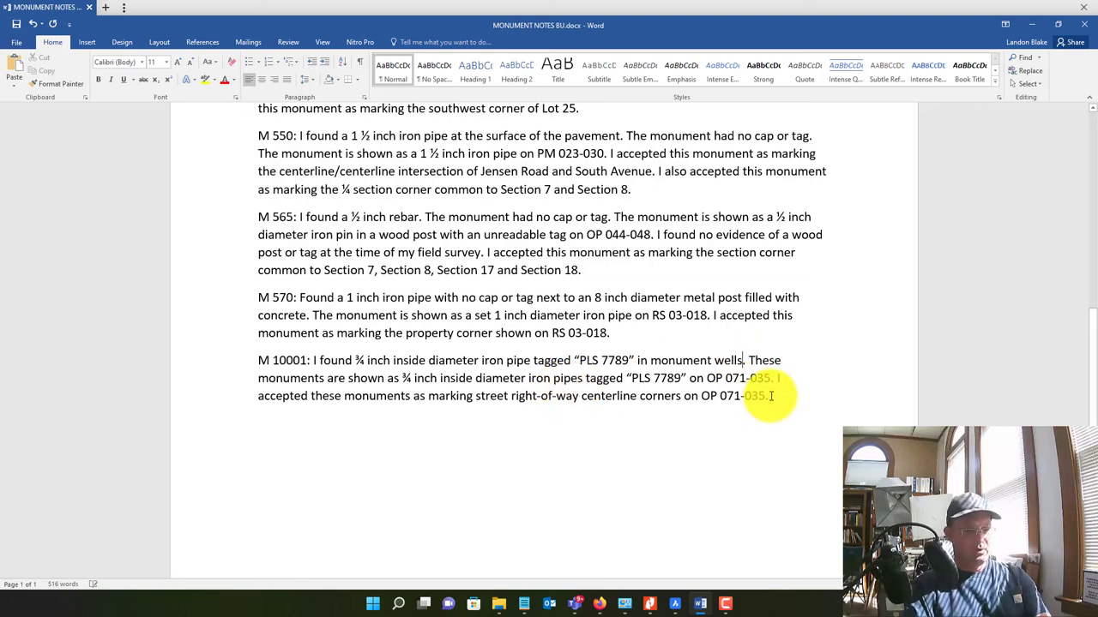
# Reword the M 10001 note's first sentence for a single monument well and one iron pipe
pyautogui.press('BackSpace')
pyautogui.click(651, 360)
pyautogui.write('a ')
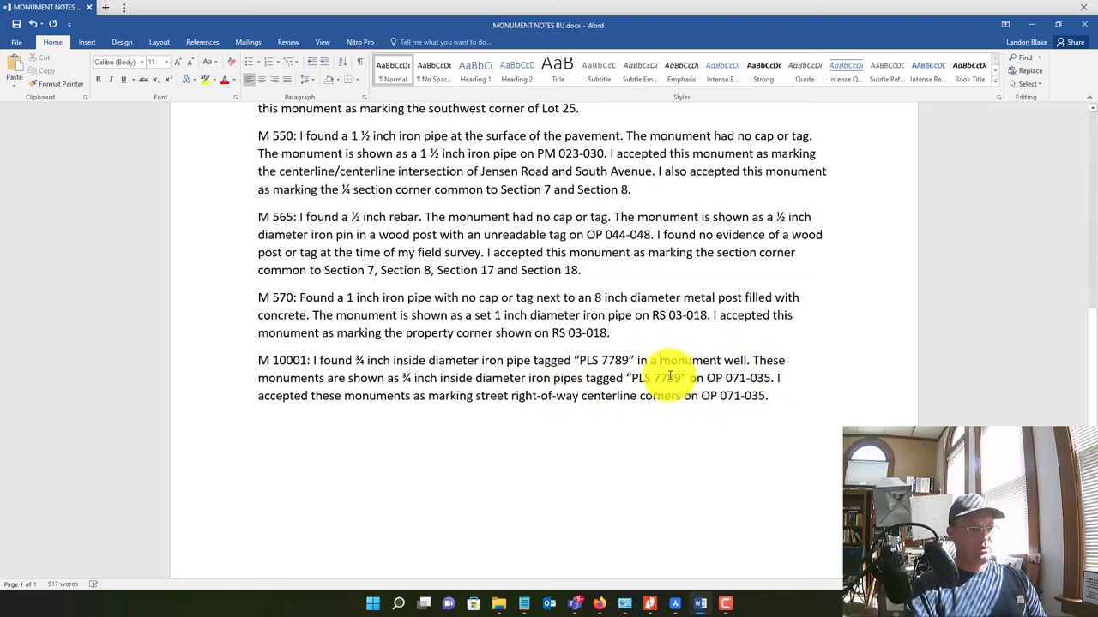
pyautogui.write('This')
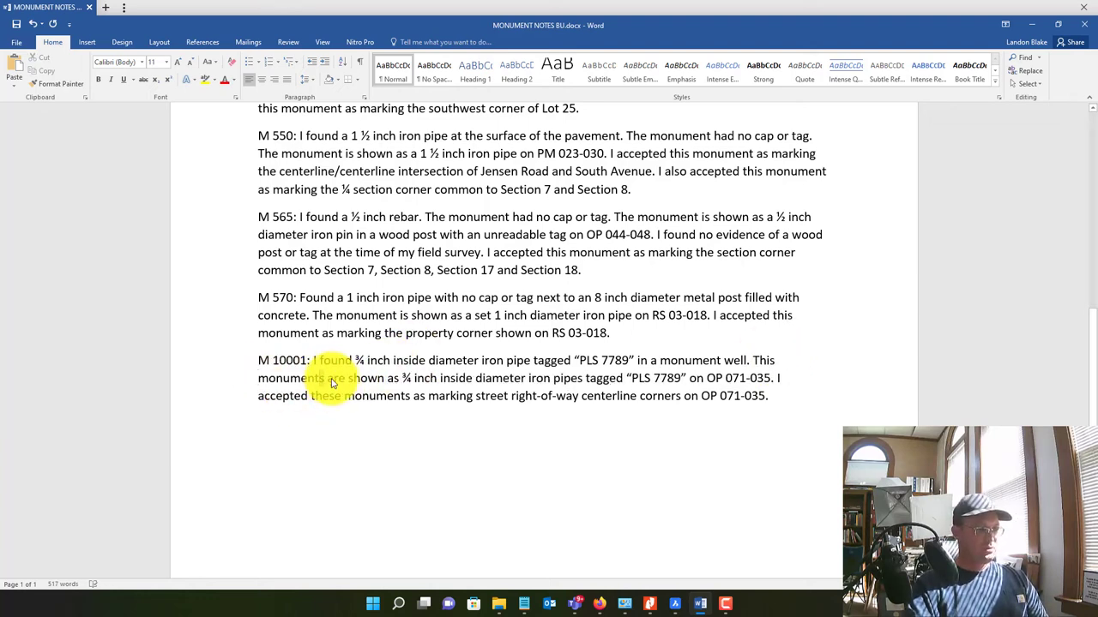
pyautogui.press('Delete')
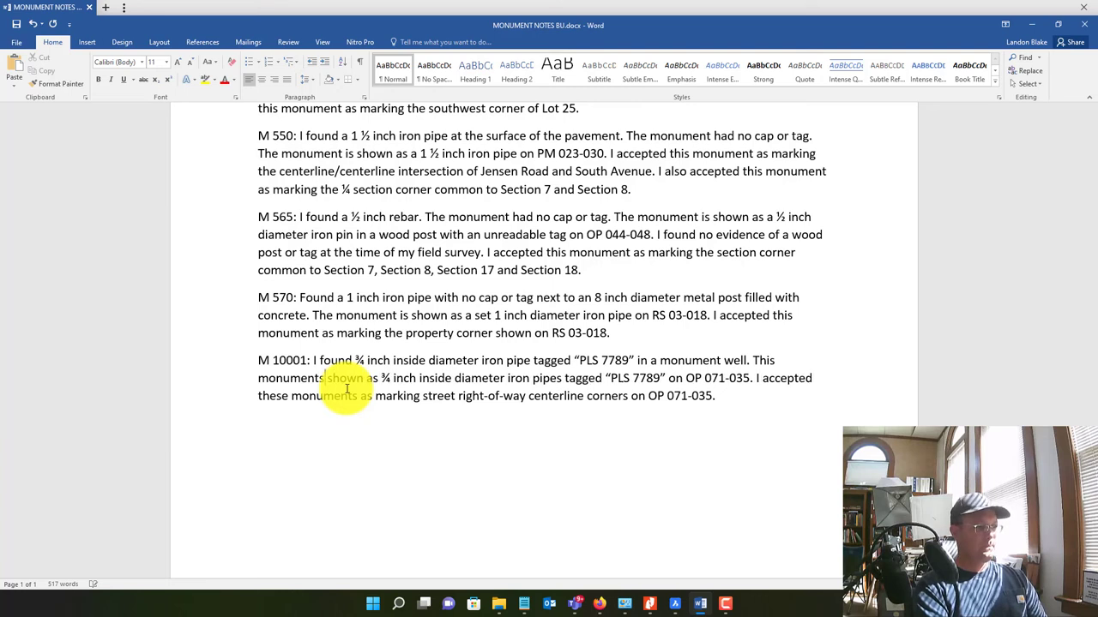
pyautogui.write('is')
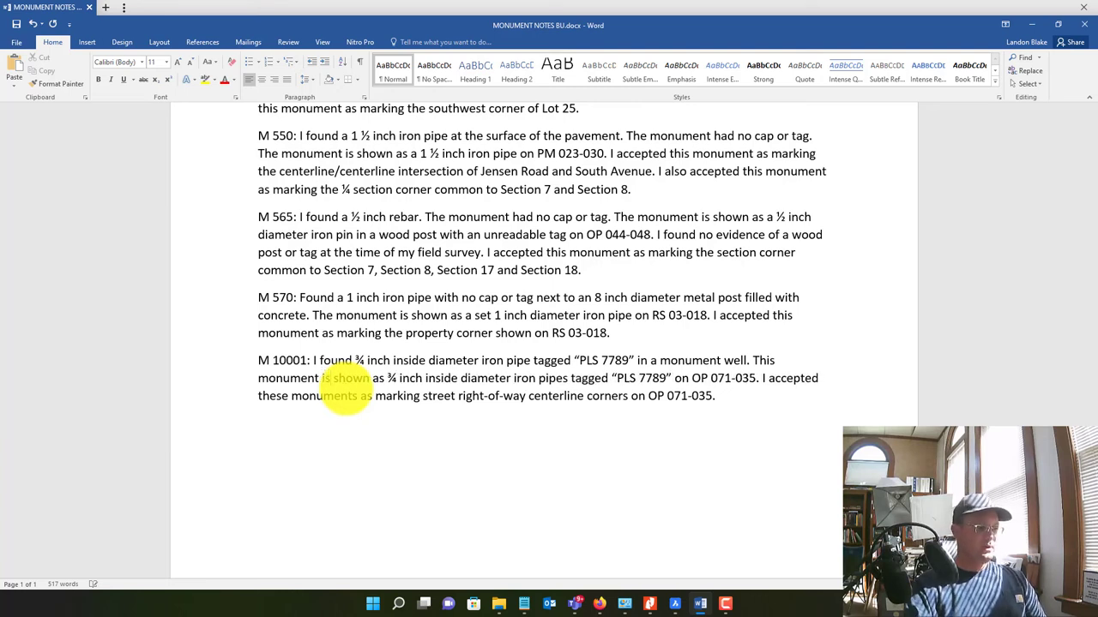
pyautogui.click(564, 378)
pyautogui.write('s')
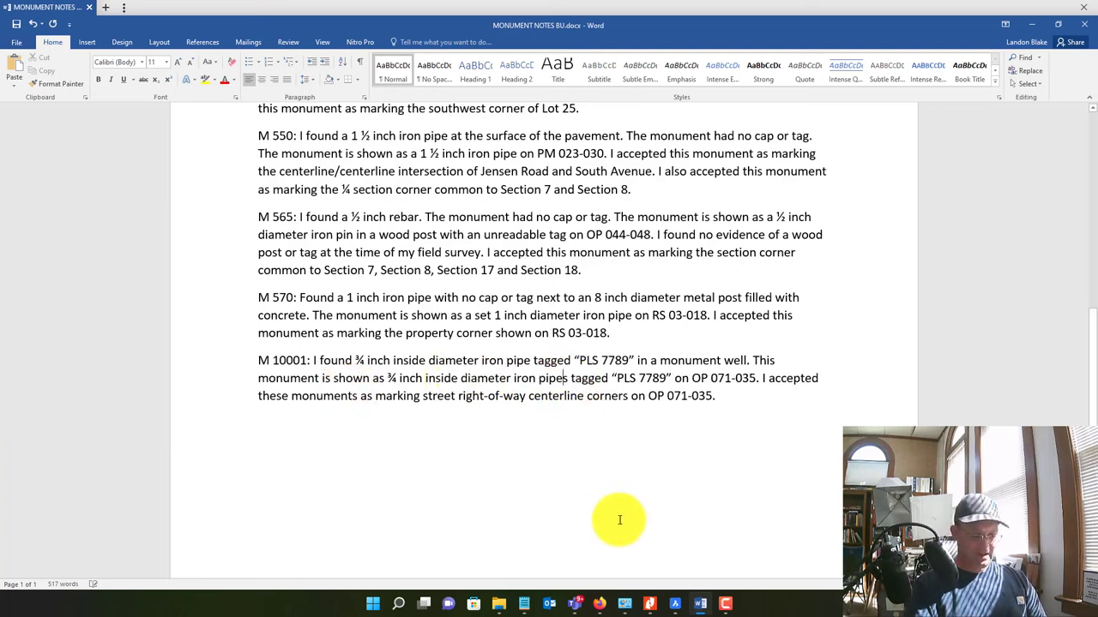
# Make the second M 10001 sentence refer to a single monument, review the paragraph, and close the notes
pyautogui.click(672, 378)
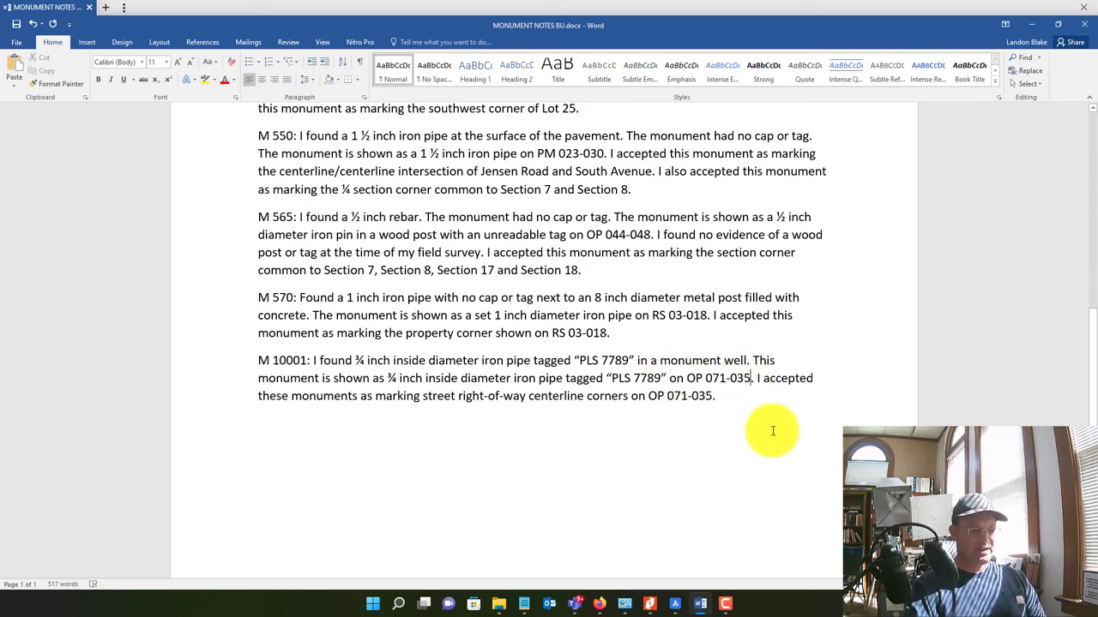
pyautogui.click(751, 378)
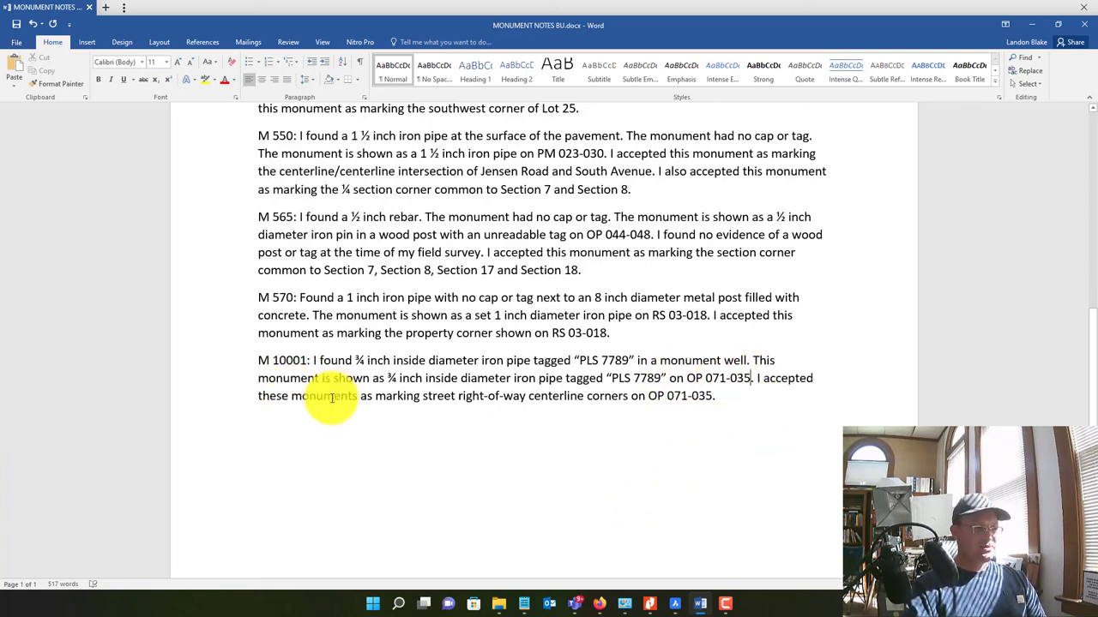
pyautogui.press('BackSpace')
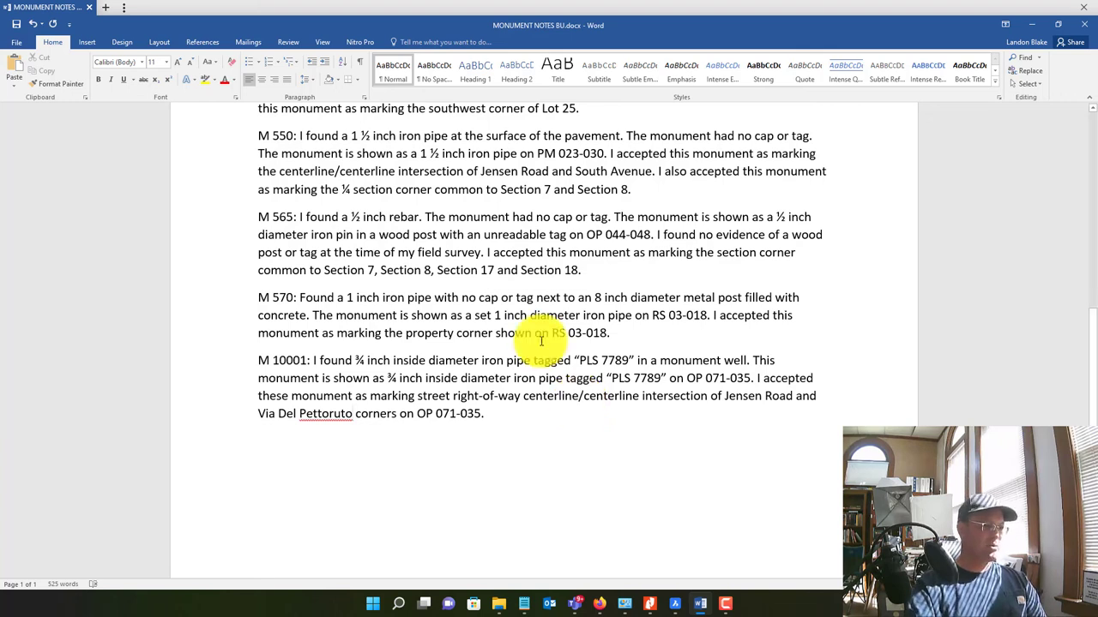
pyautogui.click(517, 417)
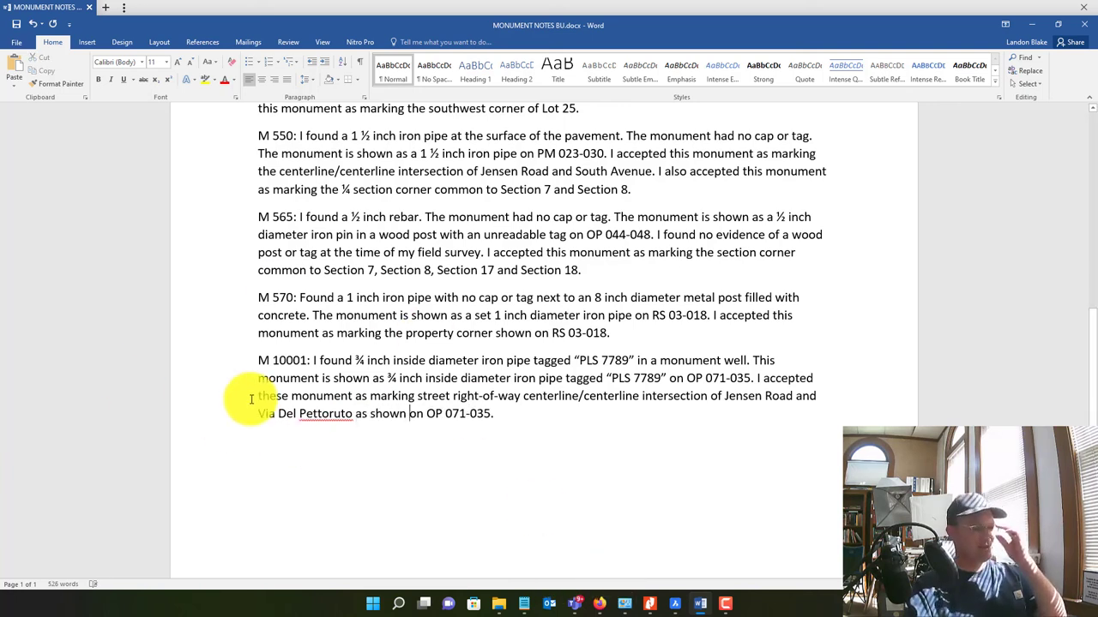
pyautogui.scroll(8, 440, 453)
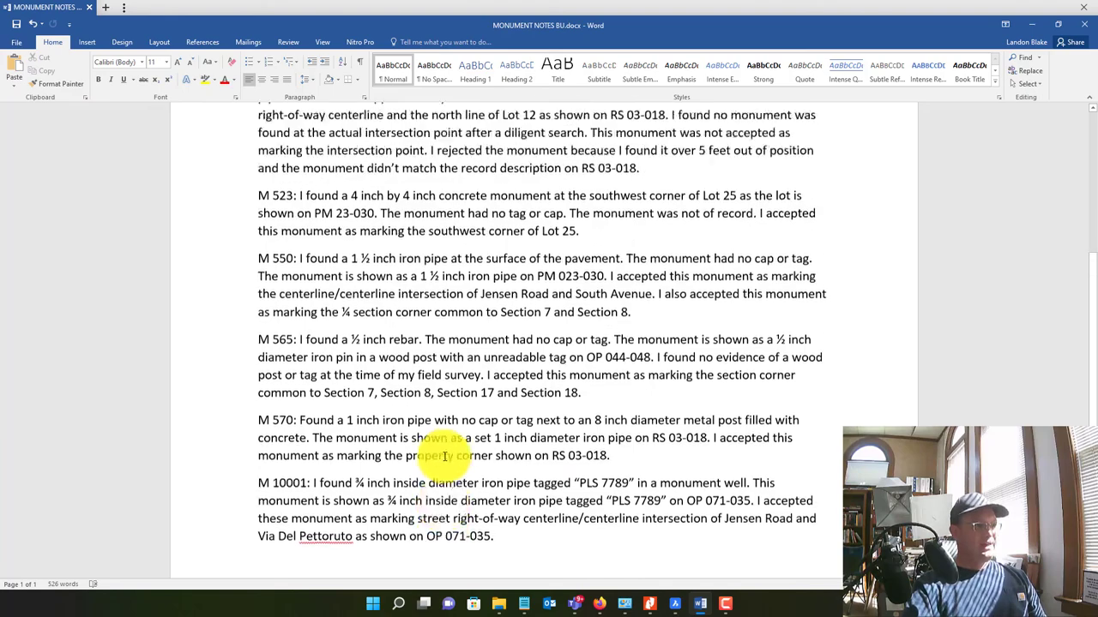
pyautogui.scroll(-4, 468, 476)
pyautogui.scroll(-5, 468, 476)
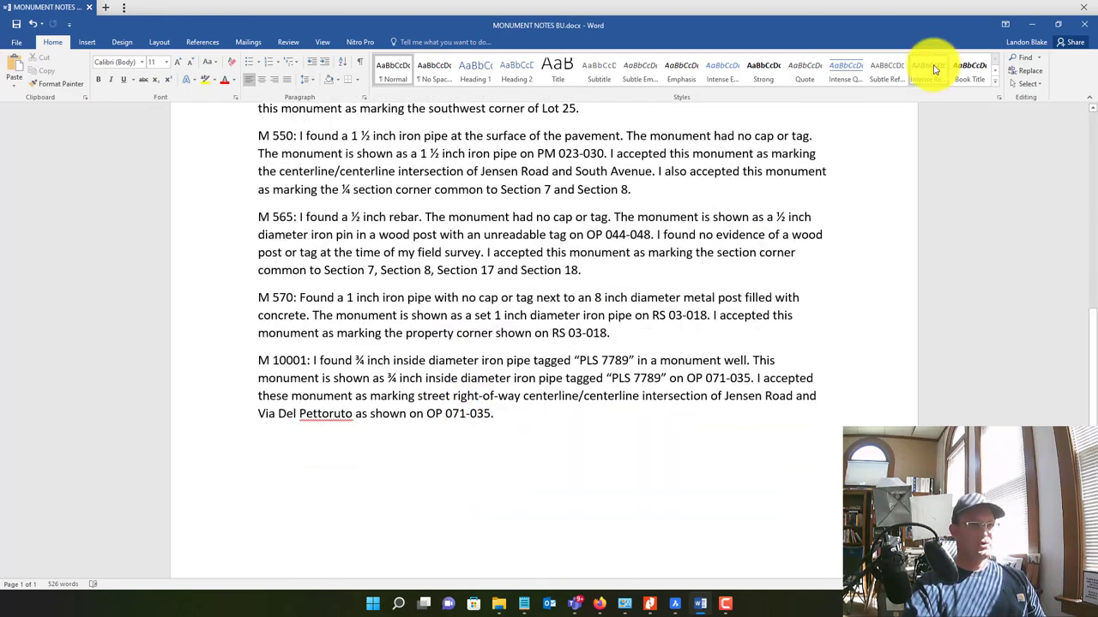
pyautogui.click(1089, 9)
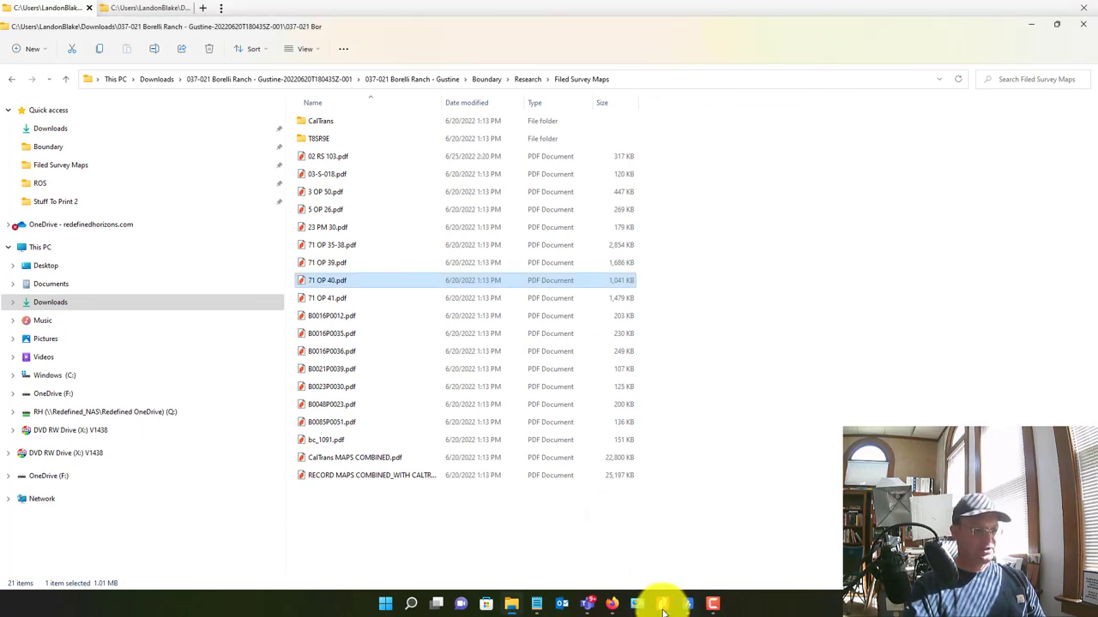
# Return to the BND-ANNO 00200 CLEAN drawing and inspect labels M311, M312, PC 1520–1522 and M550
pyautogui.moveTo(659, 613)
pyautogui.click(688, 602)
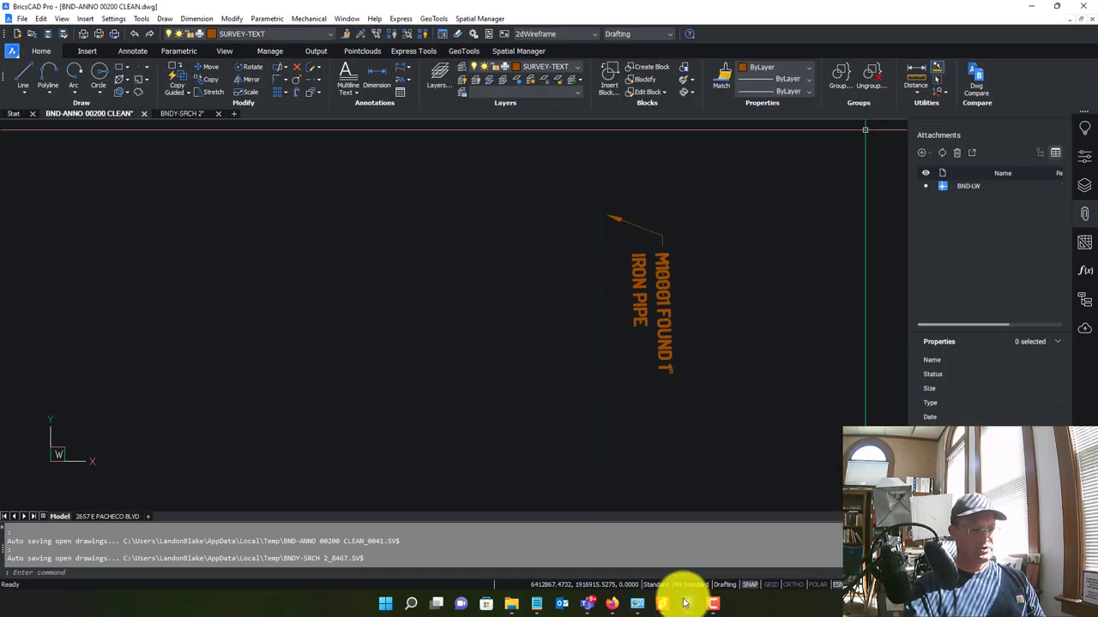
pyautogui.moveTo(580, 403); pyautogui.dragTo(528, 340, button='middle')
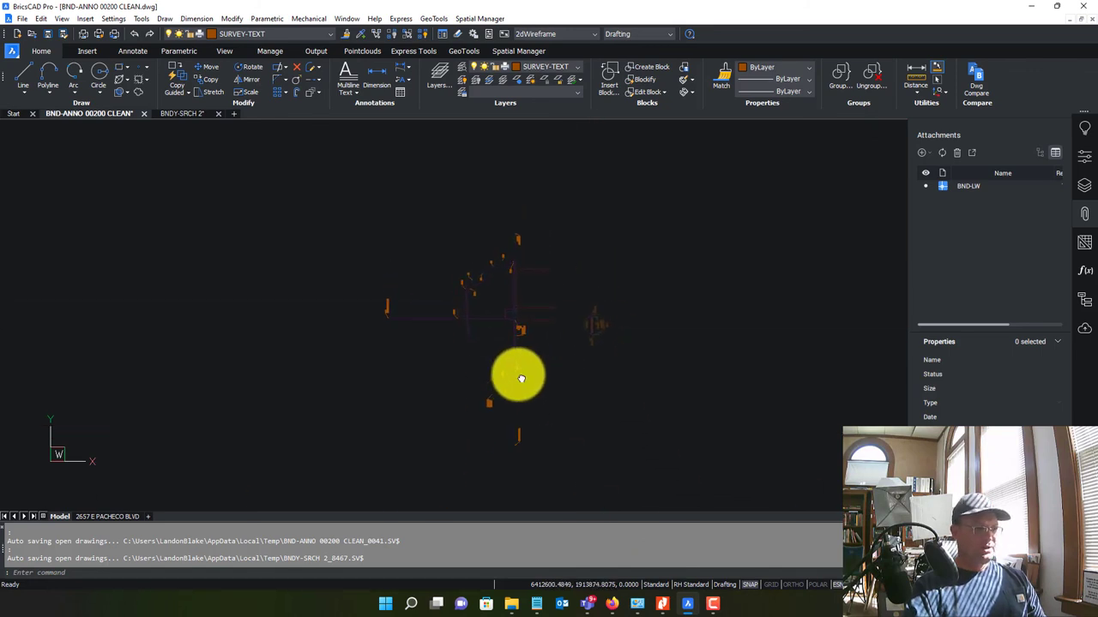
pyautogui.scroll(5, 460, 360)
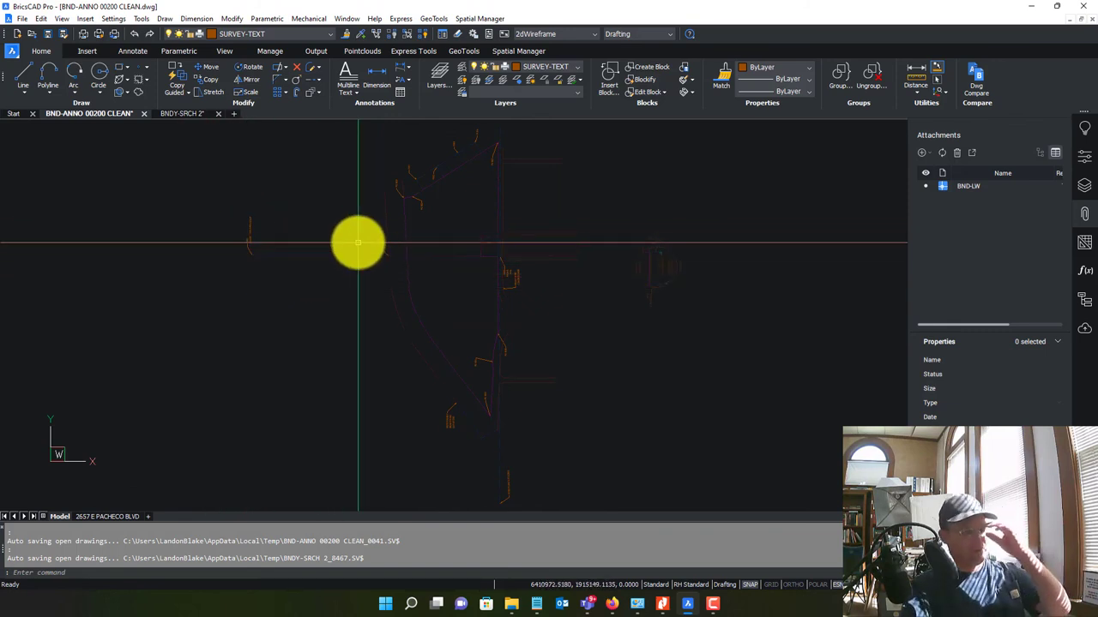
pyautogui.moveTo(593, 326); pyautogui.dragTo(598, 332, button='middle')
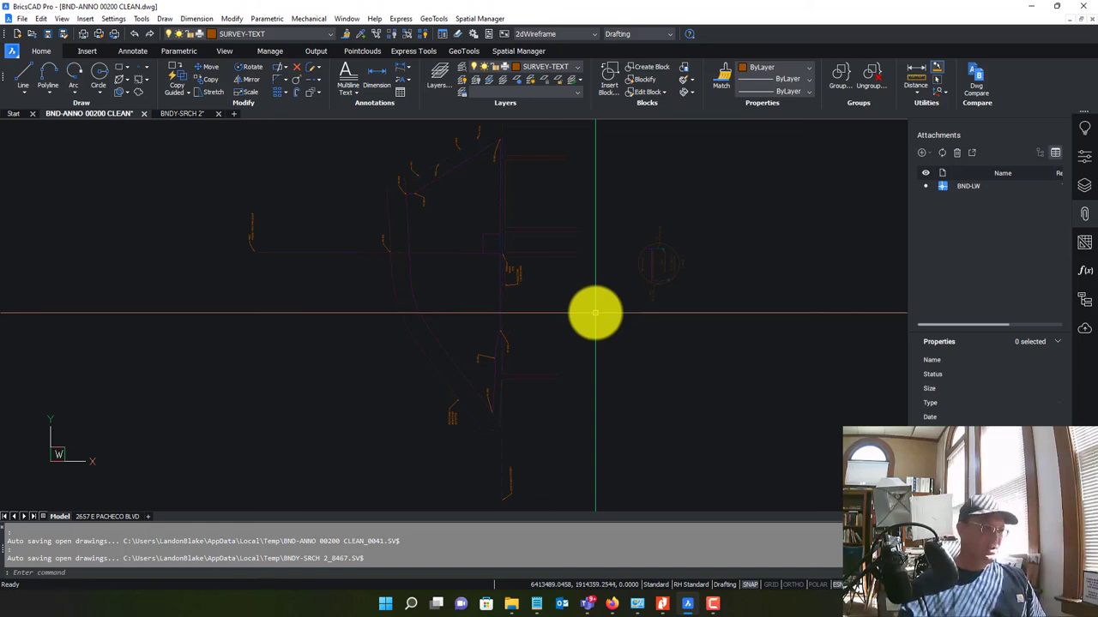
pyautogui.scroll(5, 395, 249)
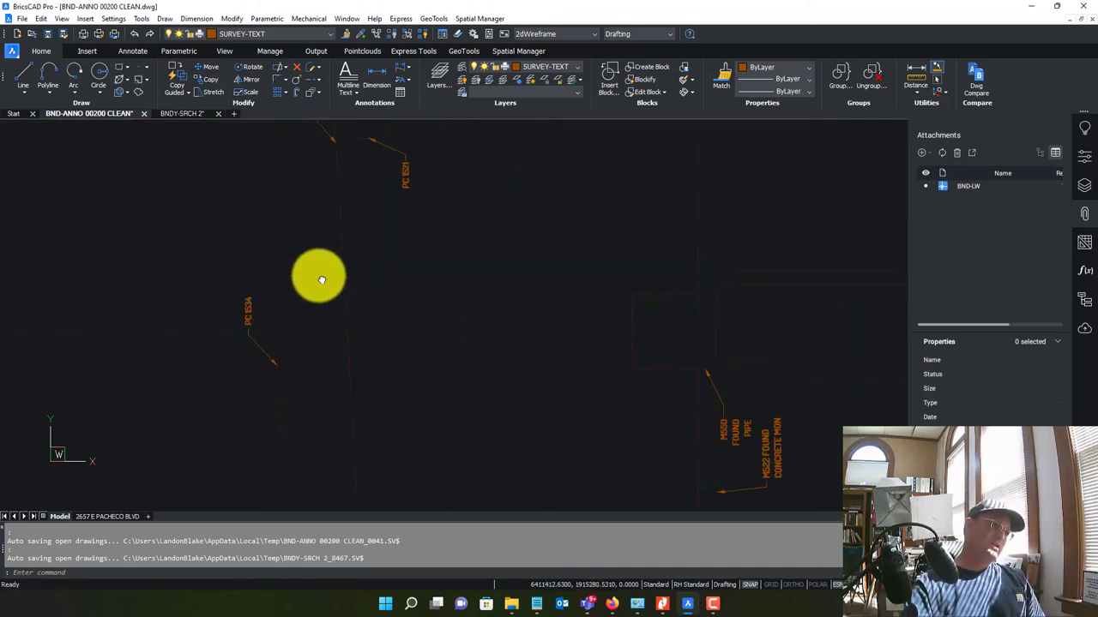
pyautogui.moveTo(320, 279); pyautogui.dragTo(252, 399, button='middle')
pyautogui.moveTo(483, 232)
pyautogui.mouseDown(button='middle')
pyautogui.moveTo(246, 266)
pyautogui.moveTo(464, 345)
pyautogui.mouseUp(button='middle')
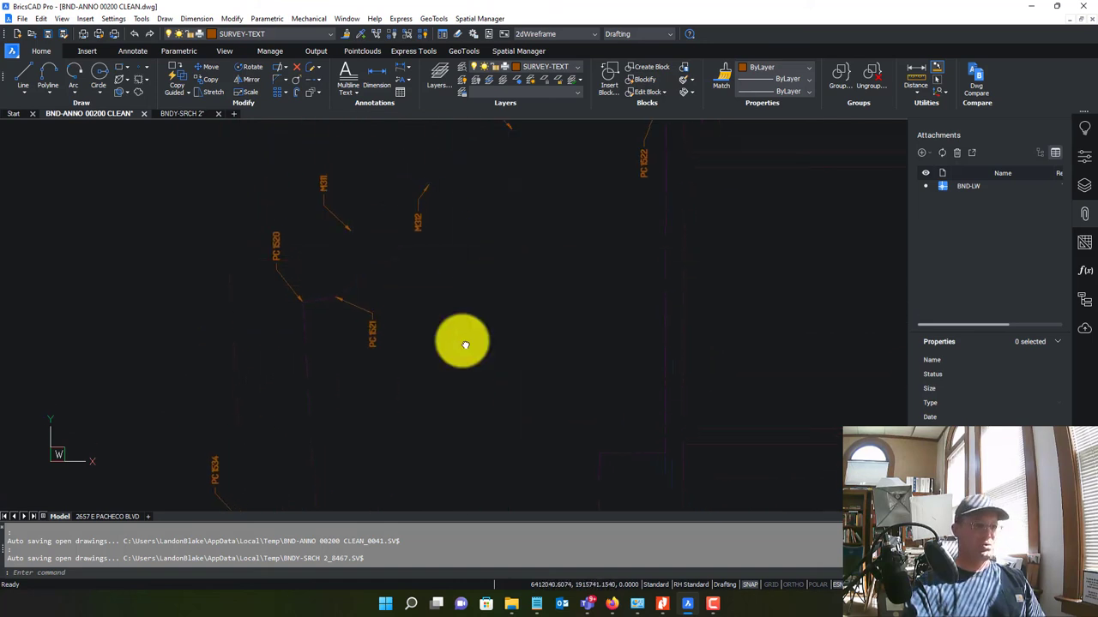
pyautogui.moveTo(432, 395)
pyautogui.mouseDown(button='middle')
pyautogui.moveTo(551, 263)
pyautogui.moveTo(292, 314)
pyautogui.moveTo(341, 367)
pyautogui.moveTo(460, 368)
pyautogui.moveTo(552, 245)
pyautogui.moveTo(514, 486)
pyautogui.moveTo(317, 372)
pyautogui.moveTo(634, 242)
pyautogui.moveTo(571, 257)
pyautogui.moveTo(575, 368)
pyautogui.moveTo(595, 271)
pyautogui.mouseUp(button='middle')
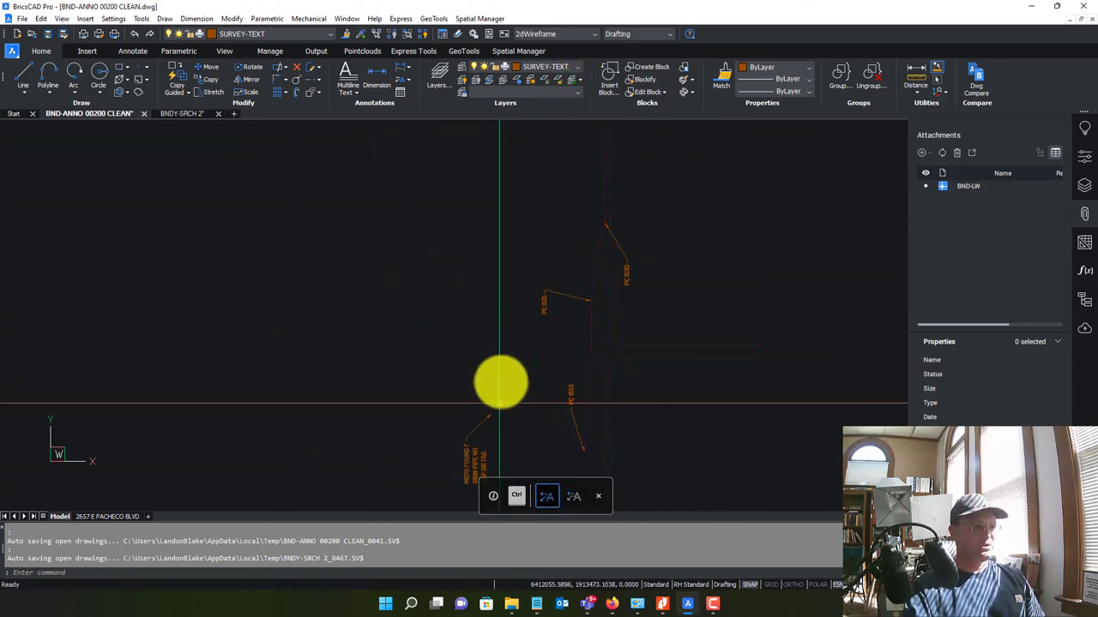
pyautogui.moveTo(500, 382)
pyautogui.mouseDown(button='middle')
pyautogui.moveTo(531, 397)
pyautogui.moveTo(478, 348)
pyautogui.moveTo(623, 351)
pyautogui.moveTo(507, 331)
pyautogui.mouseUp(button='middle')
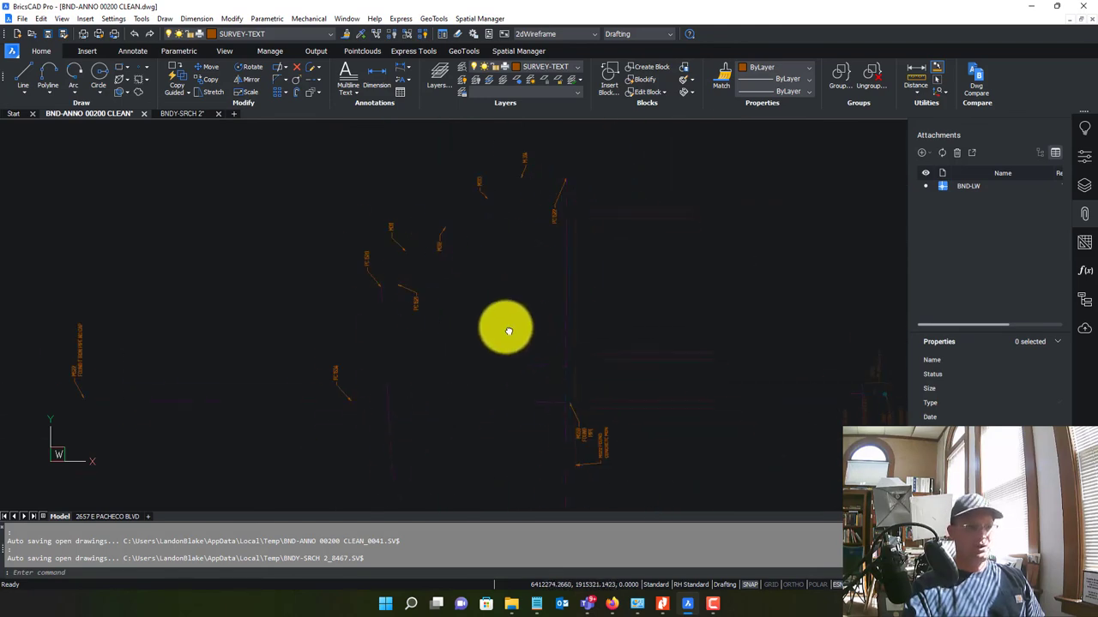
pyautogui.scroll(-3, 532, 292)
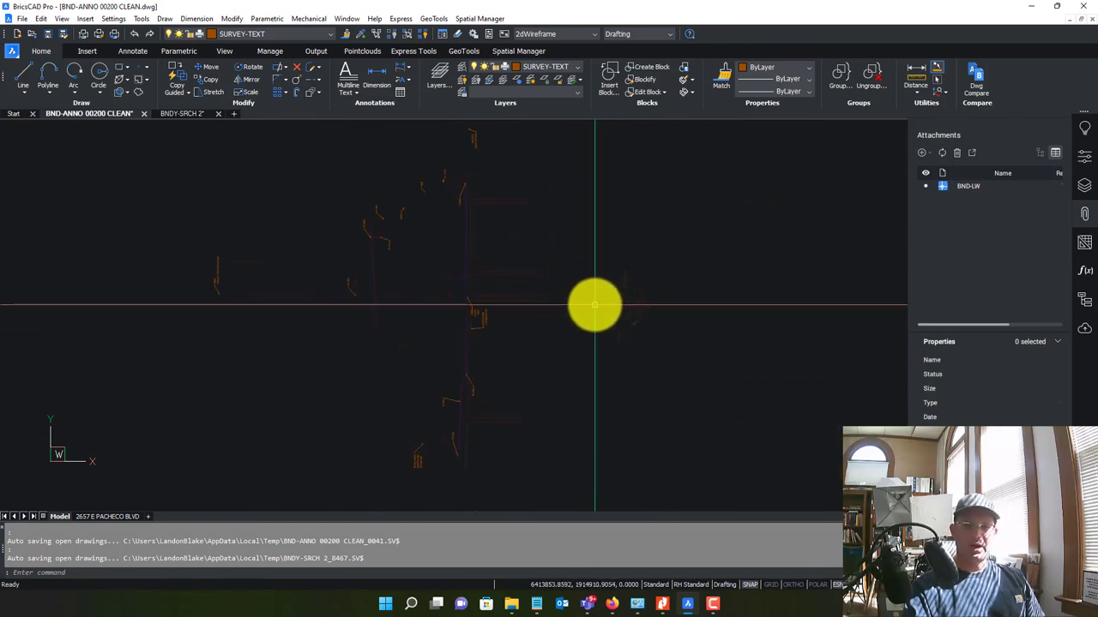